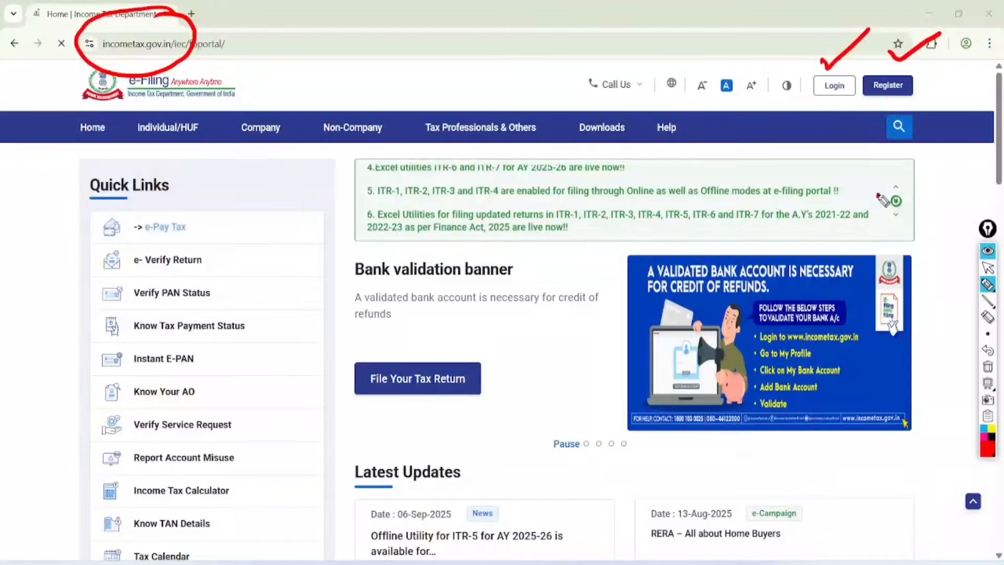
Step: Highlight the login and registration options, then open the e-Filing login page
{"action": "mouse_move", "coordinate": [878, 198]}
{"action": "left_mouse_down"}
{"action": "mouse_move", "coordinate": [888, 90]}
{"action": "mouse_move", "coordinate": [961, 57]}
{"action": "left_mouse_up"}
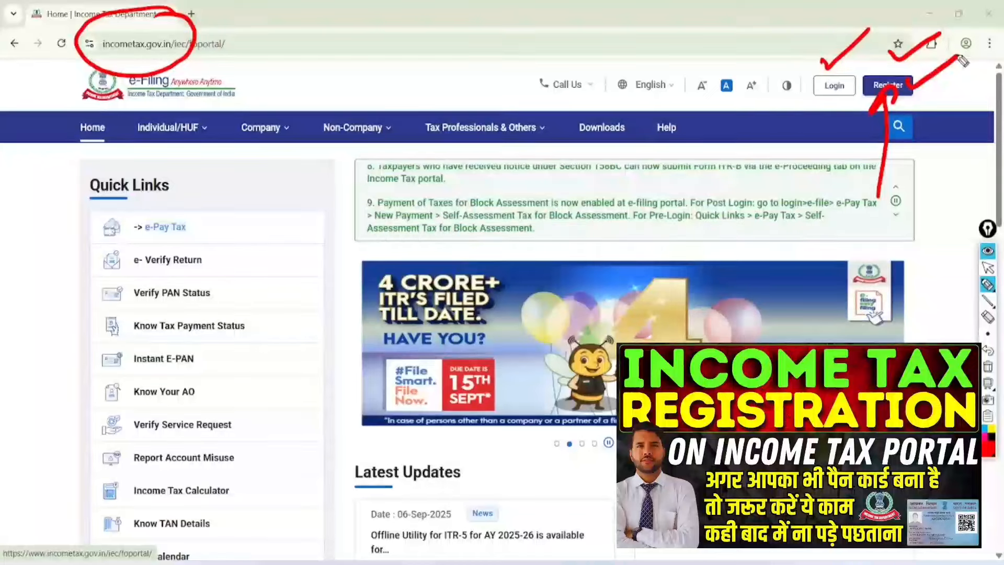
{"action": "mouse_move", "coordinate": [863, 50]}
{"action": "left_mouse_down"}
{"action": "mouse_move", "coordinate": [790, 105]}
{"action": "mouse_move", "coordinate": [869, 48]}
{"action": "mouse_move", "coordinate": [837, 120]}
{"action": "left_mouse_up"}
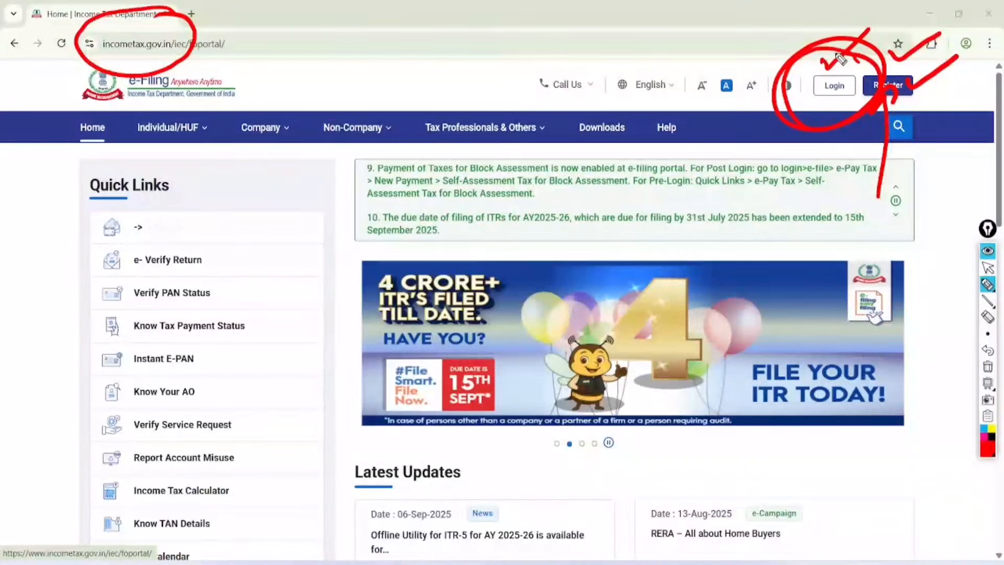
{"action": "left_click", "coordinate": [987, 268]}
{"action": "left_click", "coordinate": [988, 367]}
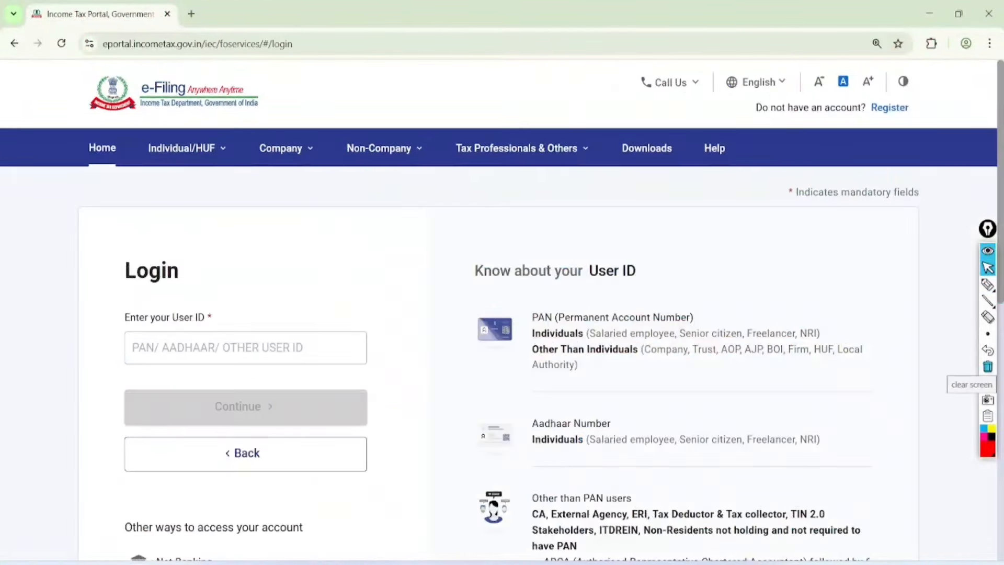
{"action": "left_click", "coordinate": [987, 285]}
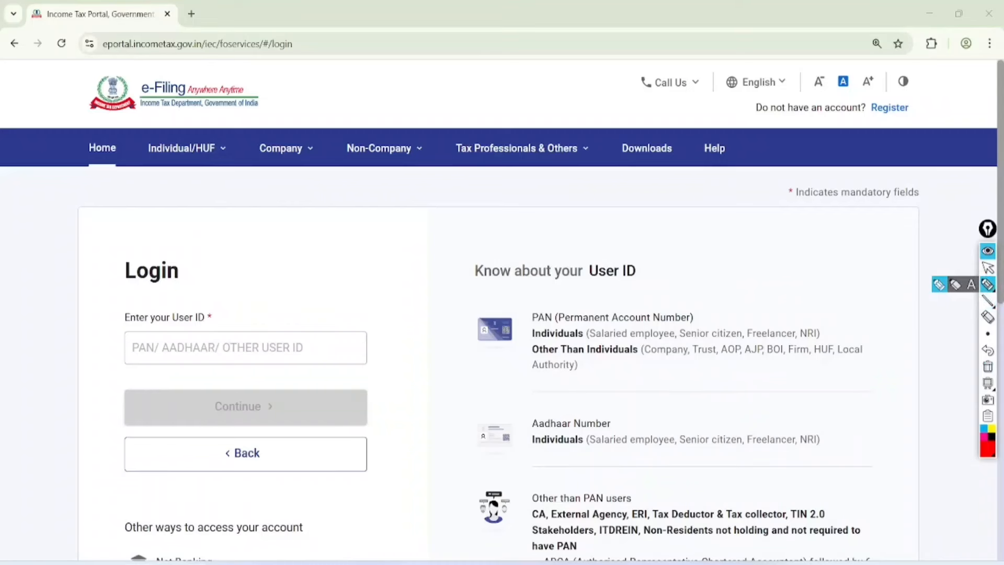
Step: Enter the user ID and account password and confirm the secure access message
{"action": "left_click_drag", "start_coordinate": [115, 325], "coordinate": [204, 320]}
{"action": "mouse_move", "coordinate": [109, 374]}
{"action": "left_mouse_down"}
{"action": "mouse_move", "coordinate": [133, 355]}
{"action": "mouse_move", "coordinate": [180, 366]}
{"action": "mouse_move", "coordinate": [191, 356]}
{"action": "left_mouse_up"}
{"action": "mouse_move", "coordinate": [271, 383]}
{"action": "left_mouse_down"}
{"action": "mouse_move", "coordinate": [255, 426]}
{"action": "mouse_move", "coordinate": [248, 387]}
{"action": "left_mouse_up"}
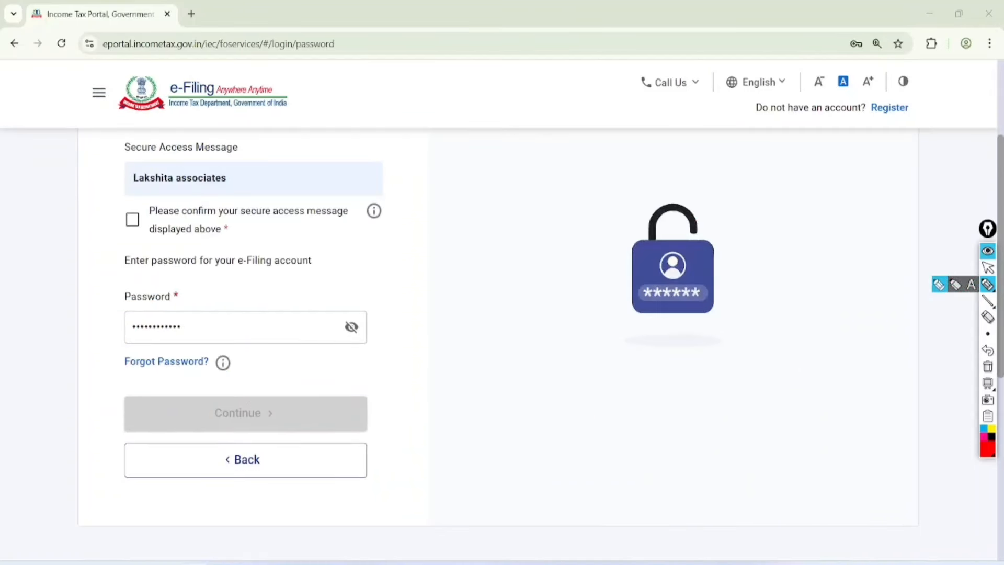
{"action": "left_click_drag", "start_coordinate": [134, 217], "coordinate": [178, 181]}
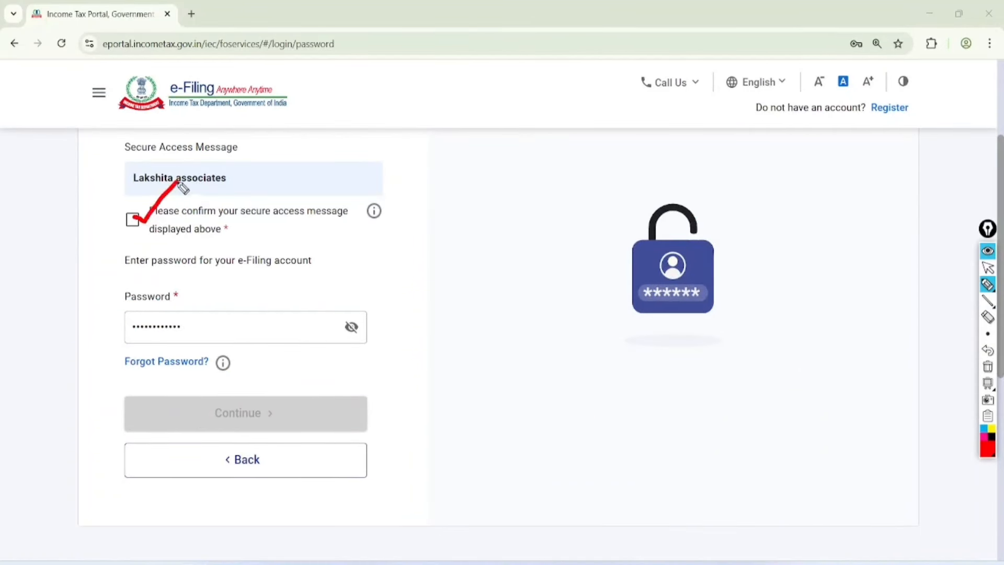
{"action": "left_click", "coordinate": [188, 276]}
{"action": "mouse_move", "coordinate": [190, 282]}
{"action": "left_mouse_down"}
{"action": "mouse_move", "coordinate": [118, 309]}
{"action": "mouse_move", "coordinate": [191, 325]}
{"action": "mouse_move", "coordinate": [172, 275]}
{"action": "left_mouse_up"}
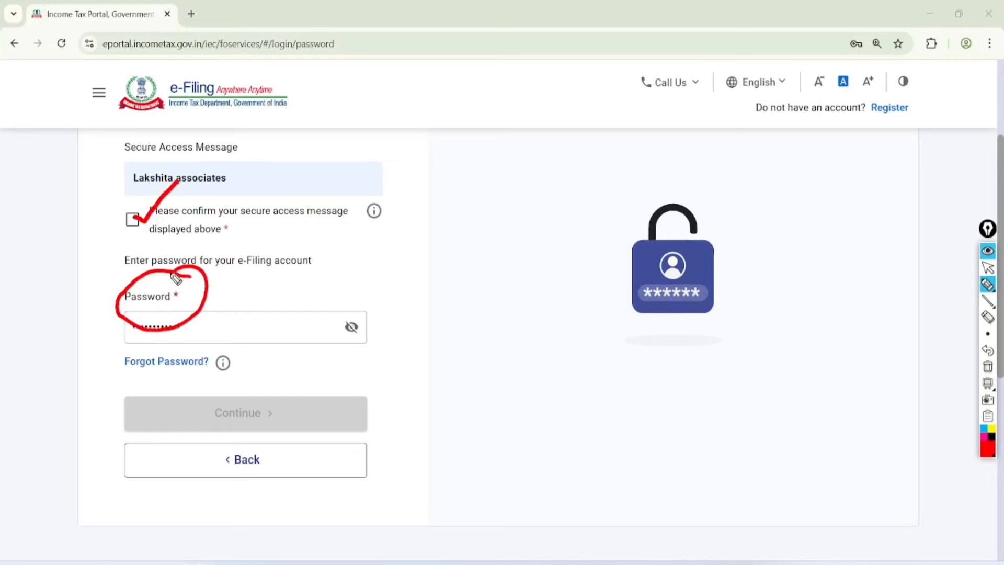
{"action": "mouse_move", "coordinate": [201, 340]}
{"action": "left_mouse_down"}
{"action": "mouse_move", "coordinate": [118, 366]}
{"action": "mouse_move", "coordinate": [211, 355]}
{"action": "left_mouse_up"}
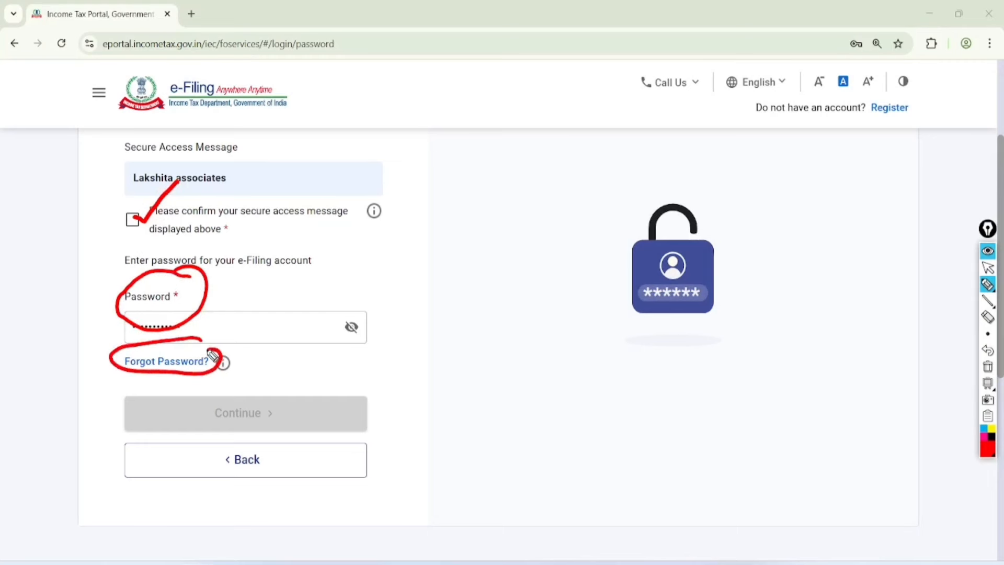
{"action": "left_click", "coordinate": [988, 267]}
{"action": "left_click", "coordinate": [988, 366]}
{"action": "left_click", "coordinate": [132, 219]}
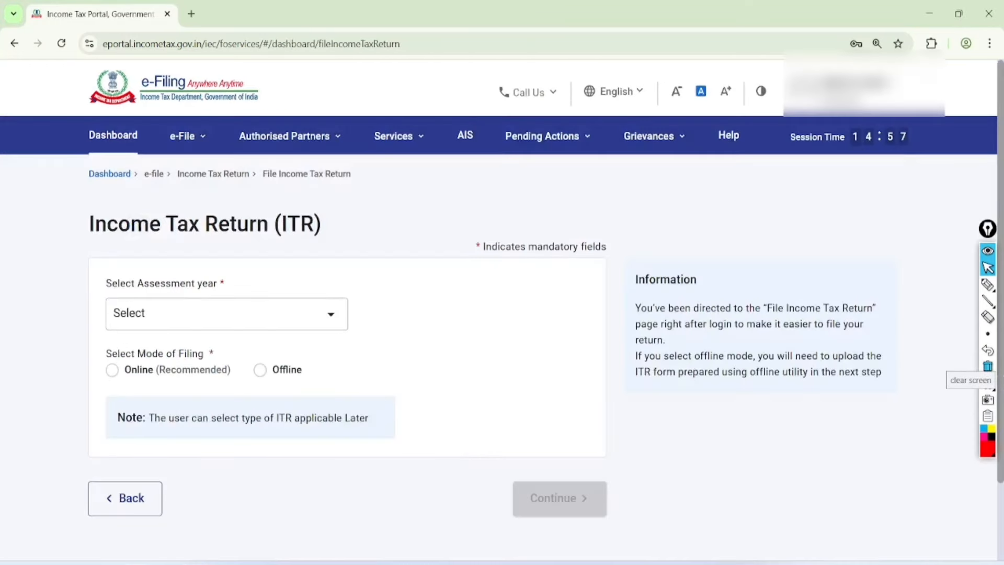
Step: Annotate the ITR page listing AIS / TIS / 26AS / TDS as sources to check, then clear it
{"action": "left_click", "coordinate": [988, 284]}
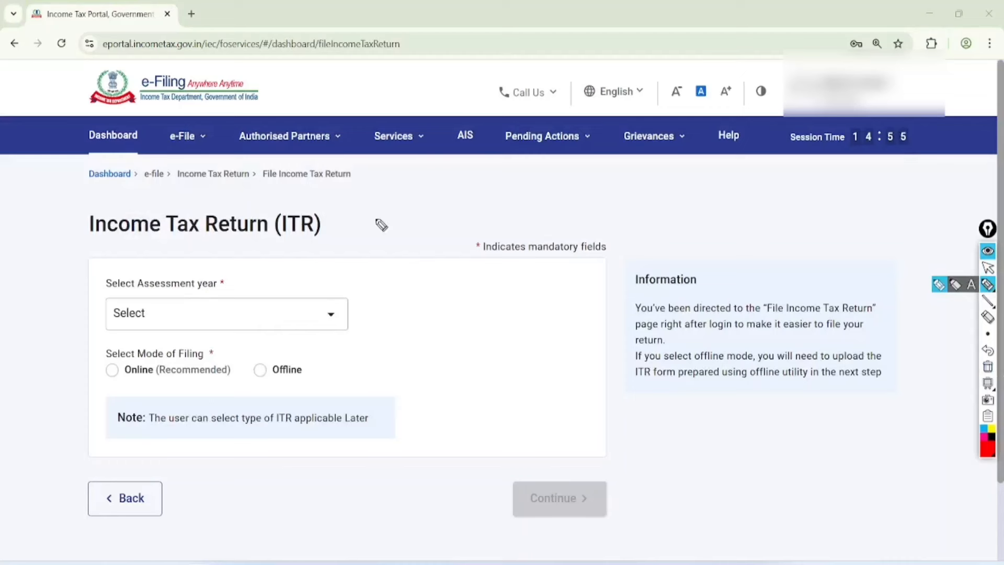
{"action": "mouse_move", "coordinate": [381, 225]}
{"action": "left_mouse_down"}
{"action": "mouse_move", "coordinate": [395, 202]}
{"action": "mouse_move", "coordinate": [417, 199]}
{"action": "left_mouse_up"}
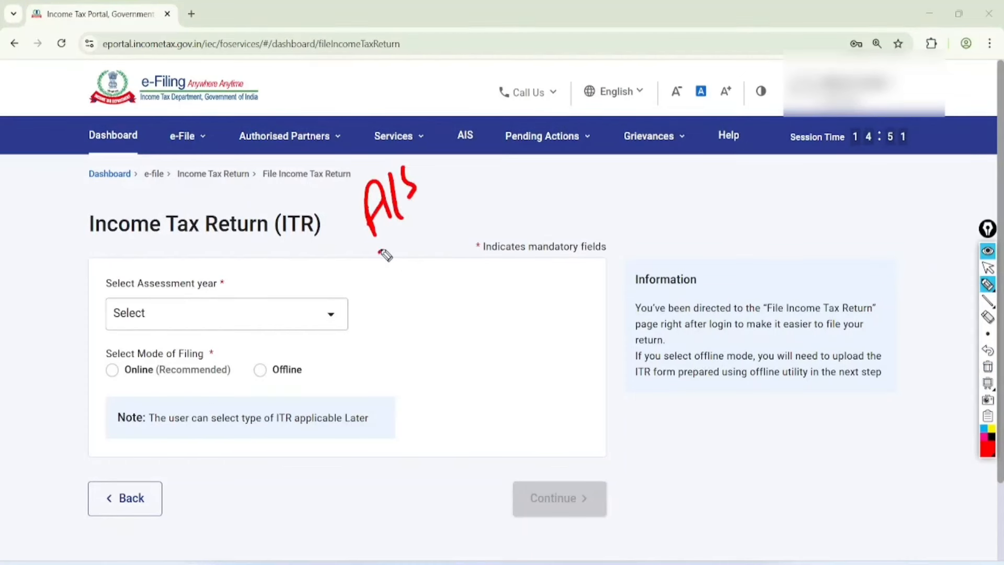
{"action": "mouse_move", "coordinate": [384, 255]}
{"action": "left_mouse_down"}
{"action": "mouse_move", "coordinate": [423, 255]}
{"action": "mouse_move", "coordinate": [456, 230]}
{"action": "mouse_move", "coordinate": [437, 359]}
{"action": "mouse_move", "coordinate": [457, 291]}
{"action": "left_mouse_up"}
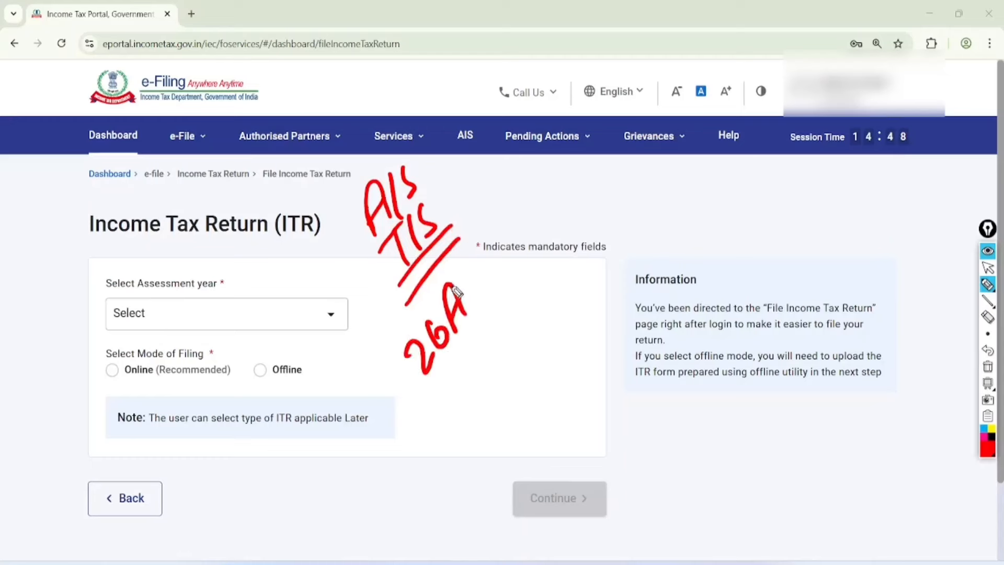
{"action": "left_click_drag", "start_coordinate": [473, 275], "coordinate": [460, 316]}
{"action": "left_click_drag", "start_coordinate": [486, 326], "coordinate": [447, 379]}
{"action": "left_click_drag", "start_coordinate": [473, 416], "coordinate": [559, 361]}
{"action": "left_click_drag", "start_coordinate": [567, 395], "coordinate": [537, 442]}
{"action": "left_click_drag", "start_coordinate": [471, 113], "coordinate": [458, 133]}
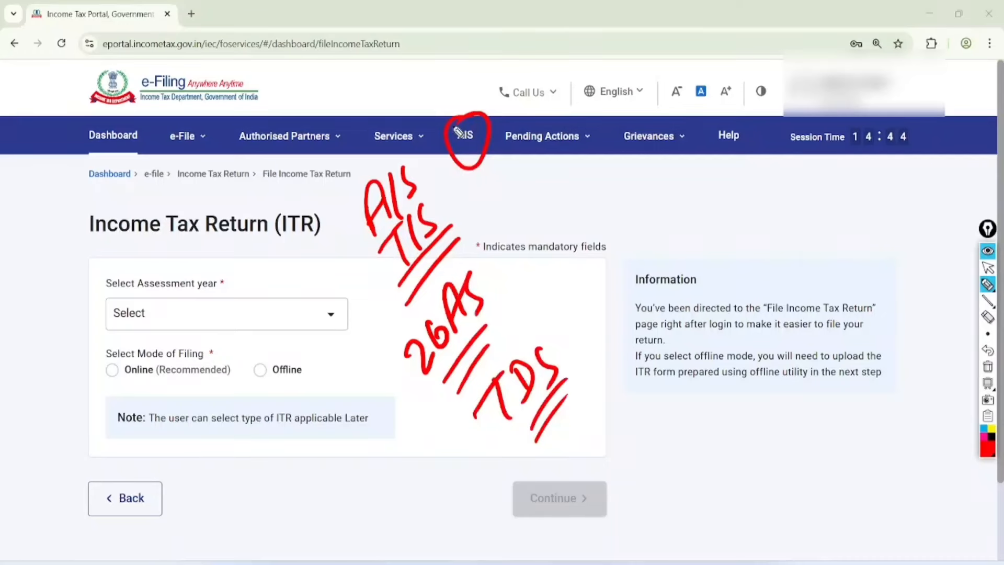
{"action": "key", "text": "ctrl+shift+c"}
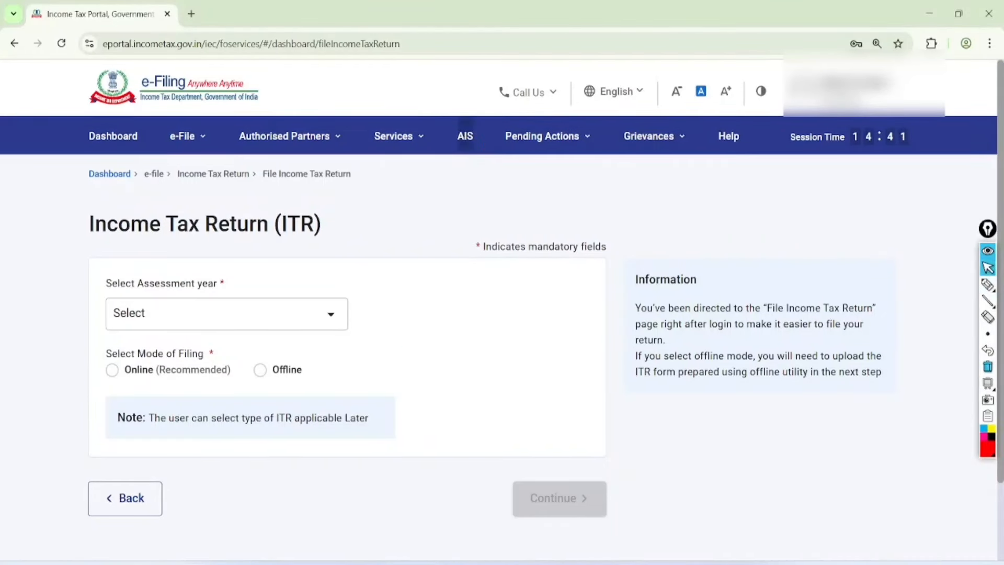
Step: Open the Annual Information Statement and its AIS statements page
{"action": "left_click", "coordinate": [464, 135]}
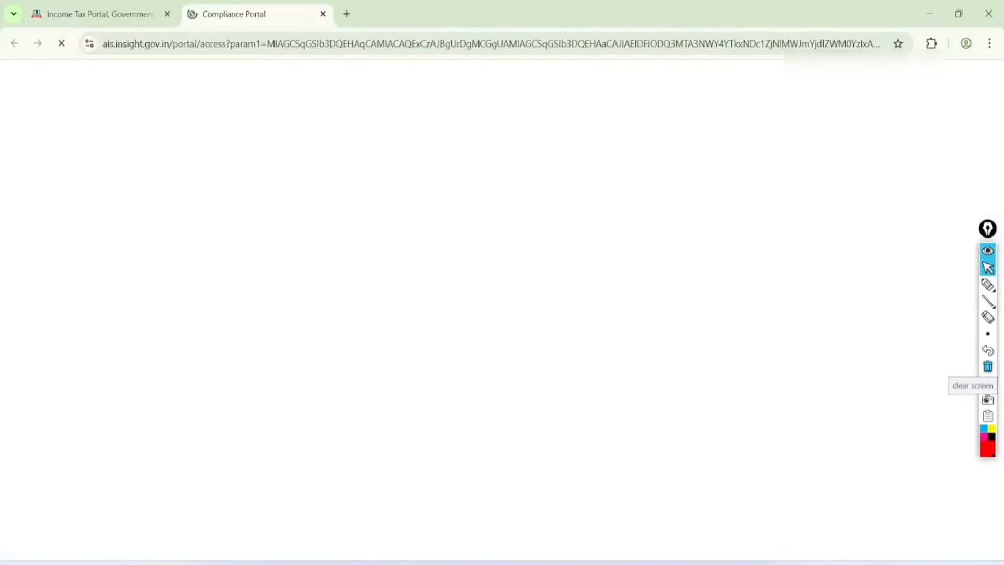
{"action": "left_click", "coordinate": [988, 285]}
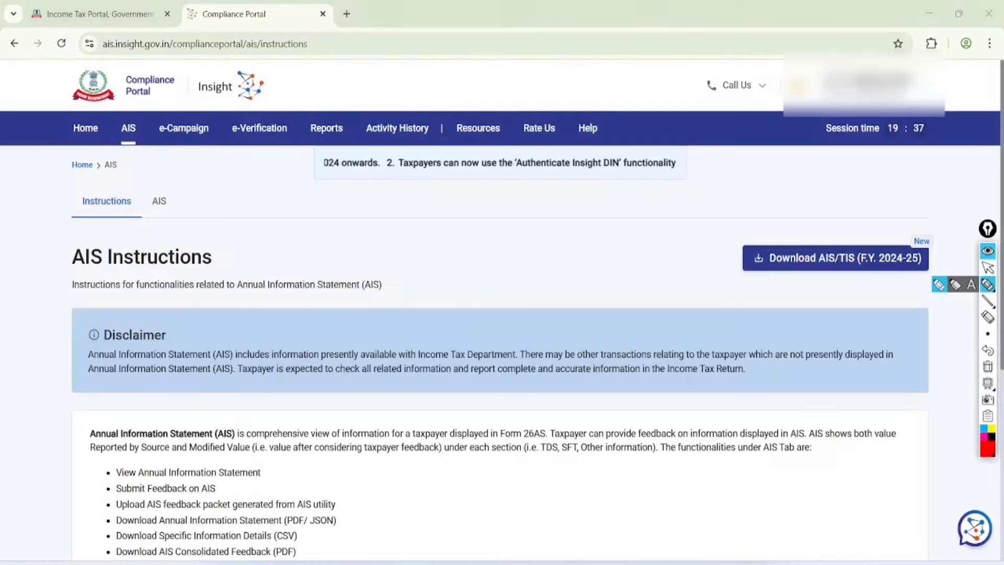
{"action": "mouse_move", "coordinate": [176, 165]}
{"action": "left_mouse_down"}
{"action": "mouse_move", "coordinate": [137, 217]}
{"action": "mouse_move", "coordinate": [164, 174]}
{"action": "left_mouse_up"}
{"action": "left_click", "coordinate": [988, 267]}
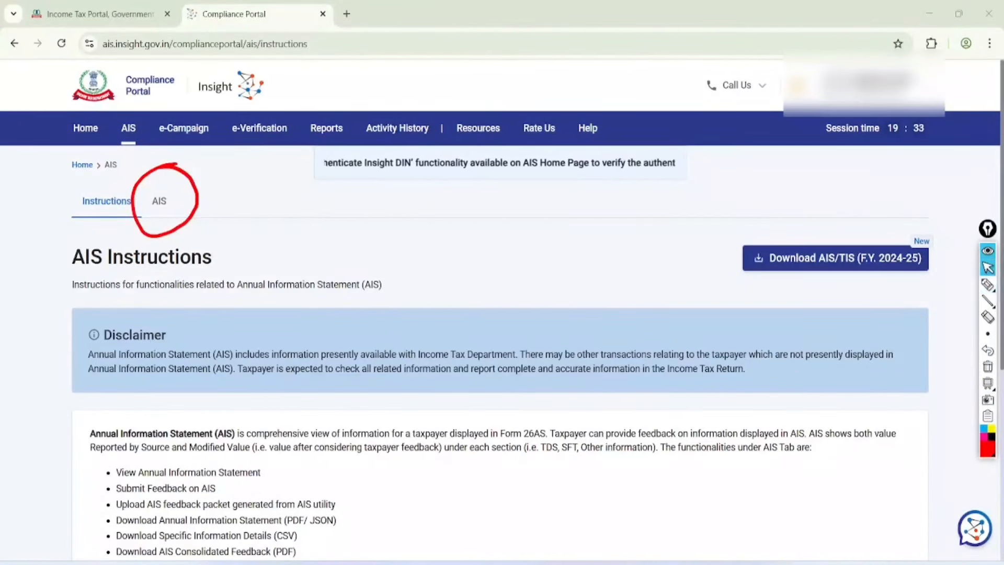
{"action": "left_click", "coordinate": [988, 366]}
{"action": "left_click", "coordinate": [159, 201]}
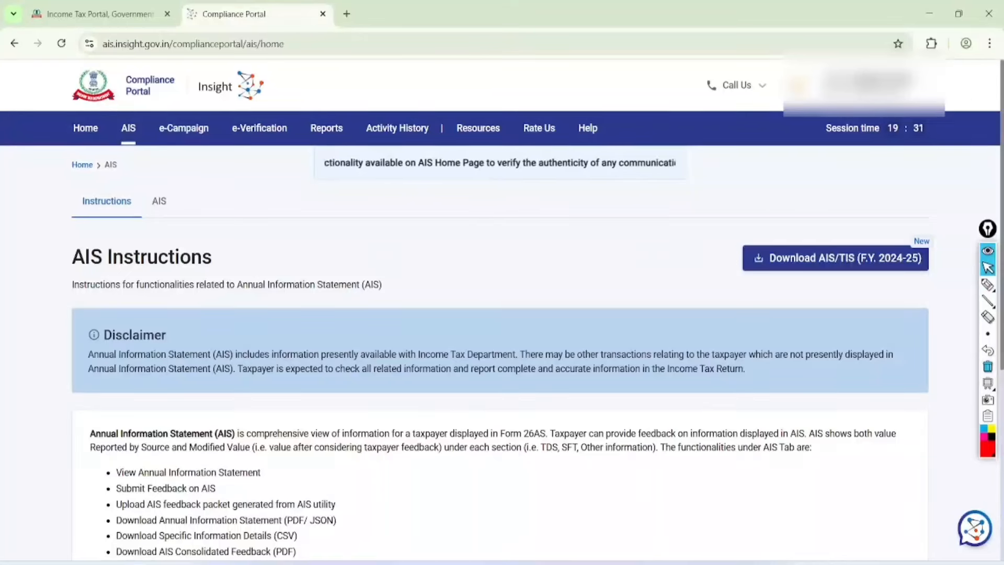
Step: View the F.Y. 2024-25 Taxpayer Information Summary showing business receipts of 1,12,500, then return to e-Filing
{"action": "left_click", "coordinate": [988, 285]}
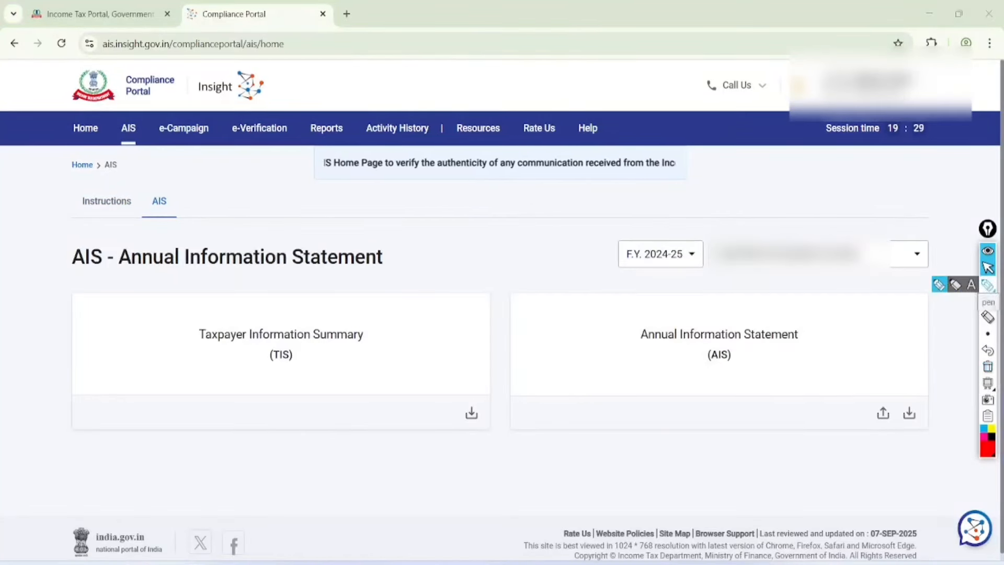
{"action": "mouse_move", "coordinate": [709, 200]}
{"action": "left_mouse_down"}
{"action": "mouse_move", "coordinate": [703, 274]}
{"action": "mouse_move", "coordinate": [682, 209]}
{"action": "left_mouse_up"}
{"action": "mouse_move", "coordinate": [340, 283]}
{"action": "left_mouse_down"}
{"action": "mouse_move", "coordinate": [269, 262]}
{"action": "mouse_move", "coordinate": [392, 359]}
{"action": "mouse_move", "coordinate": [242, 307]}
{"action": "left_mouse_up"}
{"action": "left_click", "coordinate": [988, 268]}
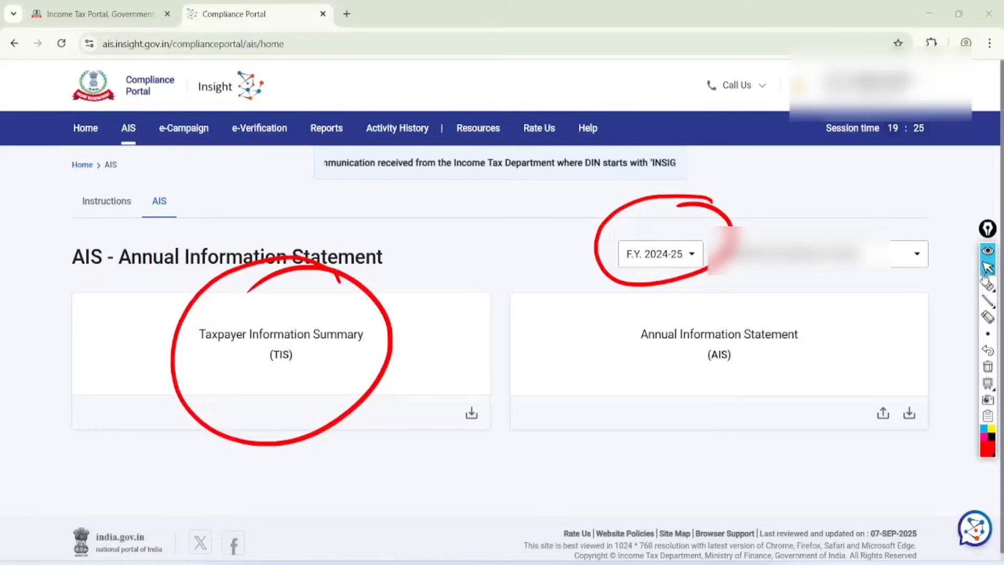
{"action": "left_click", "coordinate": [988, 366]}
{"action": "left_click", "coordinate": [299, 354]}
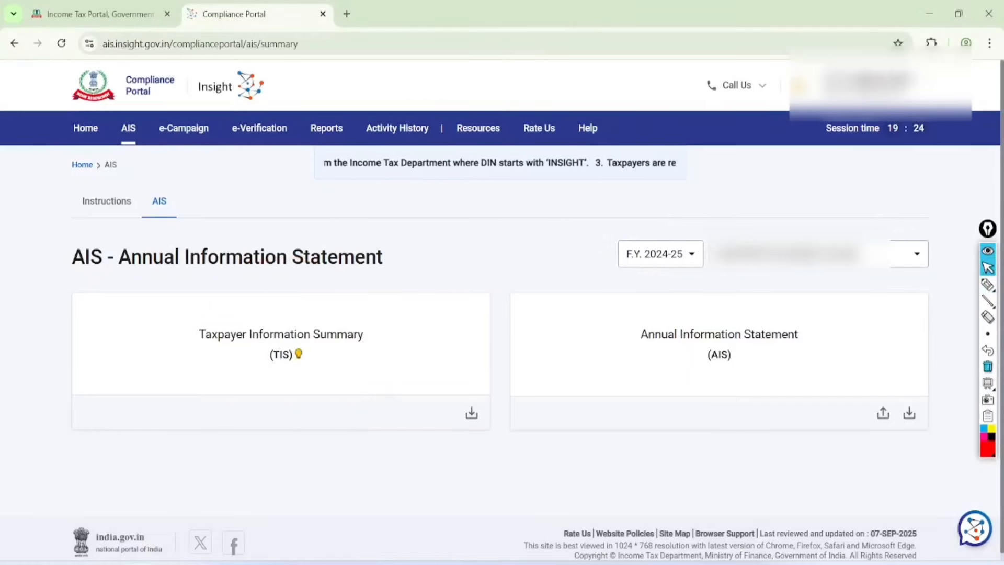
{"action": "scroll", "coordinate": [500, 313], "scroll_direction": "down", "scroll_amount": 3}
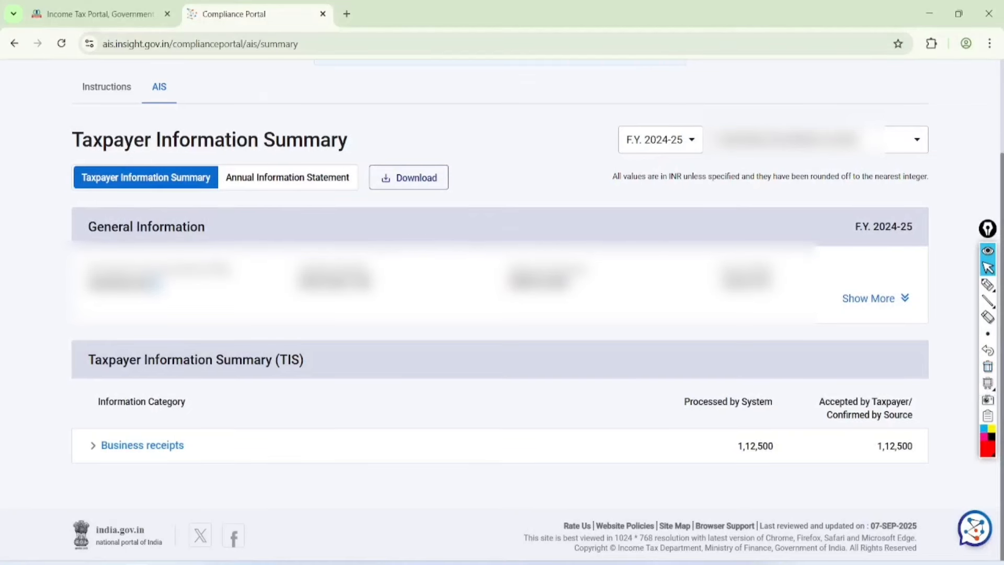
{"action": "key", "text": "ctrl+shift+Tab"}
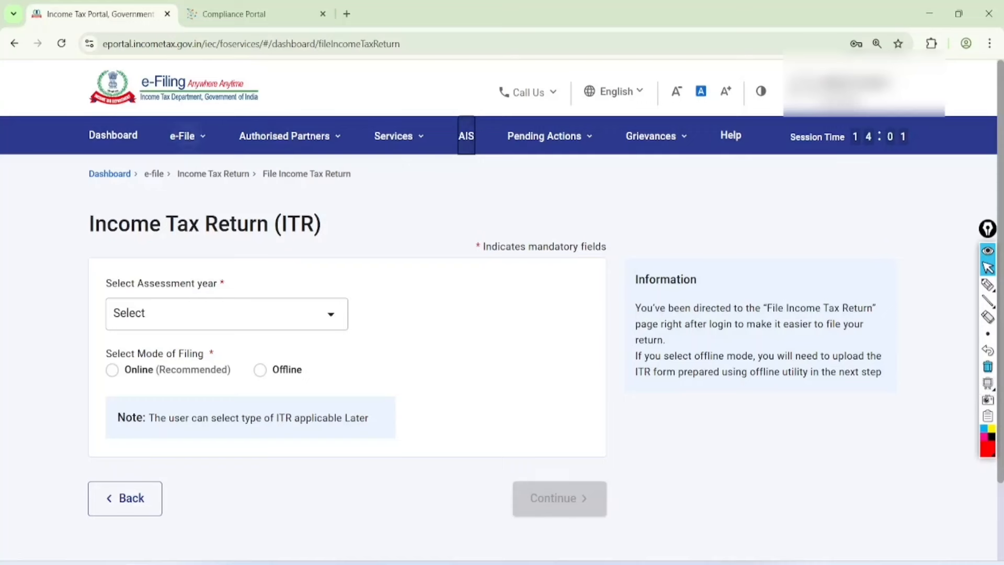
Step: Go to e-File > Income Tax Returns > View Form 26AS on TRACES
{"action": "left_click", "coordinate": [188, 135]}
{"action": "left_click", "coordinate": [210, 174]}
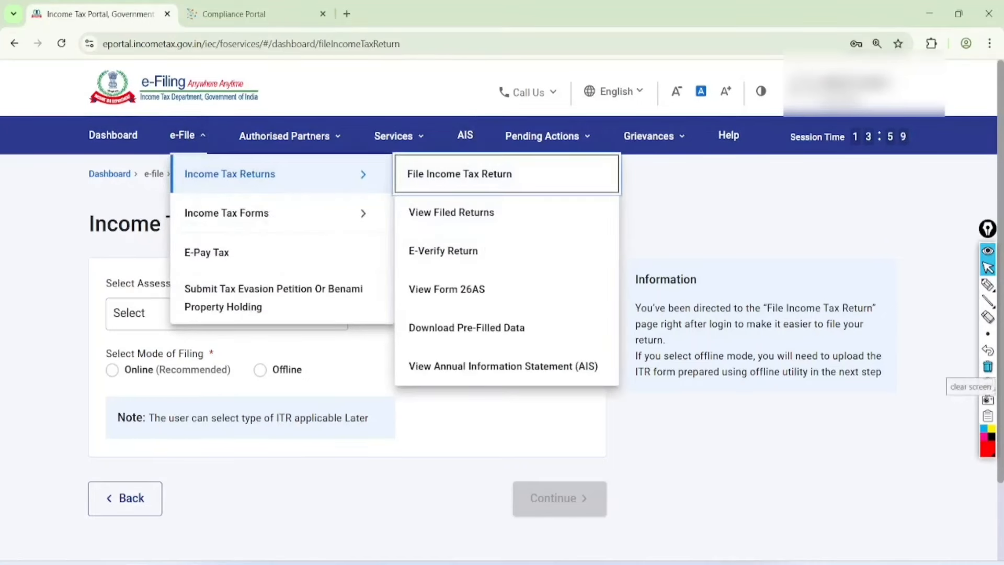
{"action": "left_click", "coordinate": [988, 284]}
{"action": "mouse_move", "coordinate": [495, 273]}
{"action": "left_mouse_down"}
{"action": "mouse_move", "coordinate": [442, 270]}
{"action": "mouse_move", "coordinate": [520, 291]}
{"action": "mouse_move", "coordinate": [497, 282]}
{"action": "left_mouse_up"}
{"action": "left_click", "coordinate": [988, 383]}
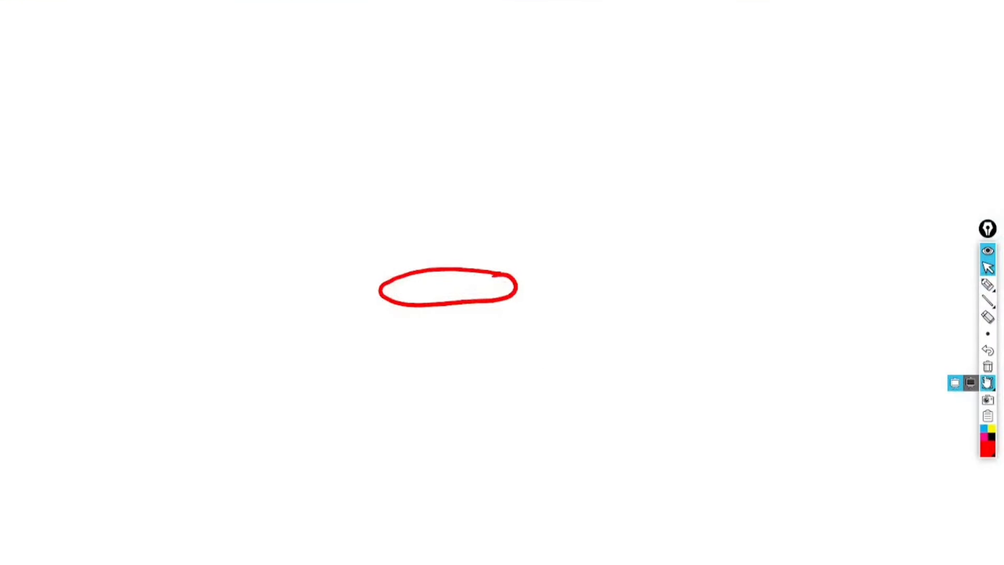
{"action": "left_click", "coordinate": [987, 384]}
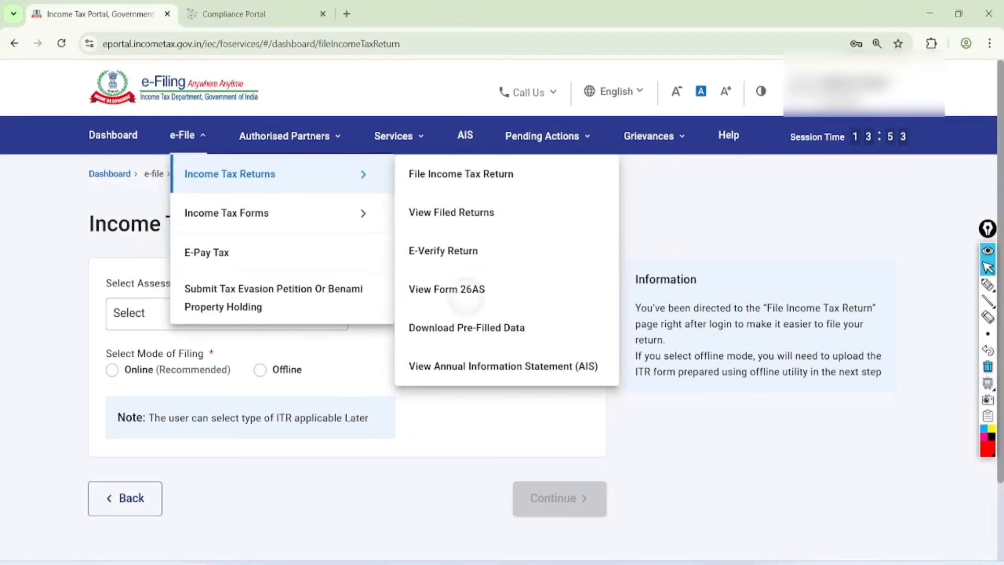
{"action": "left_click", "coordinate": [450, 297]}
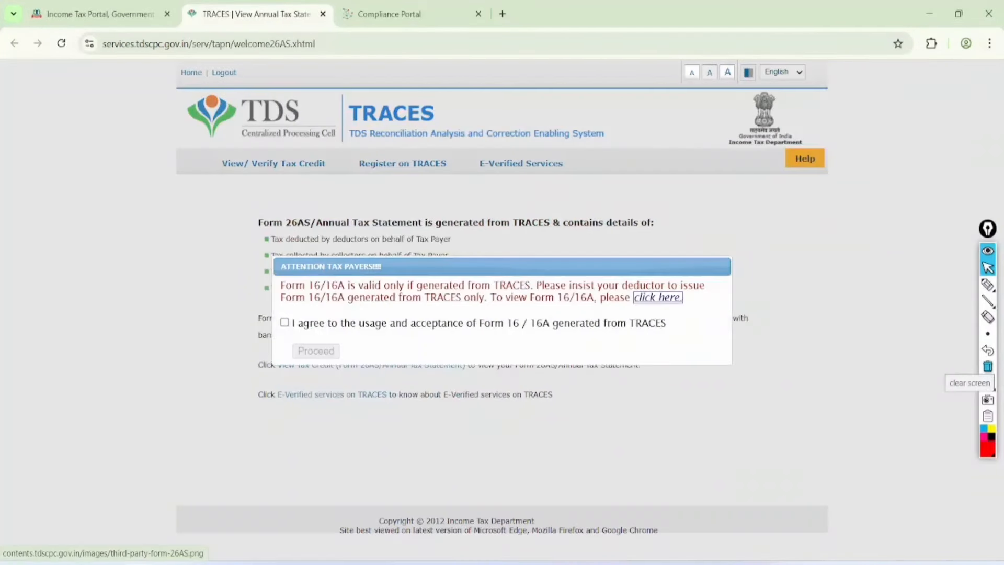
Step: Agree to the Form 16/16A usage notice and proceed to the Form 26AS tax credit page
{"action": "left_click", "coordinate": [285, 321]}
{"action": "left_click", "coordinate": [314, 350]}
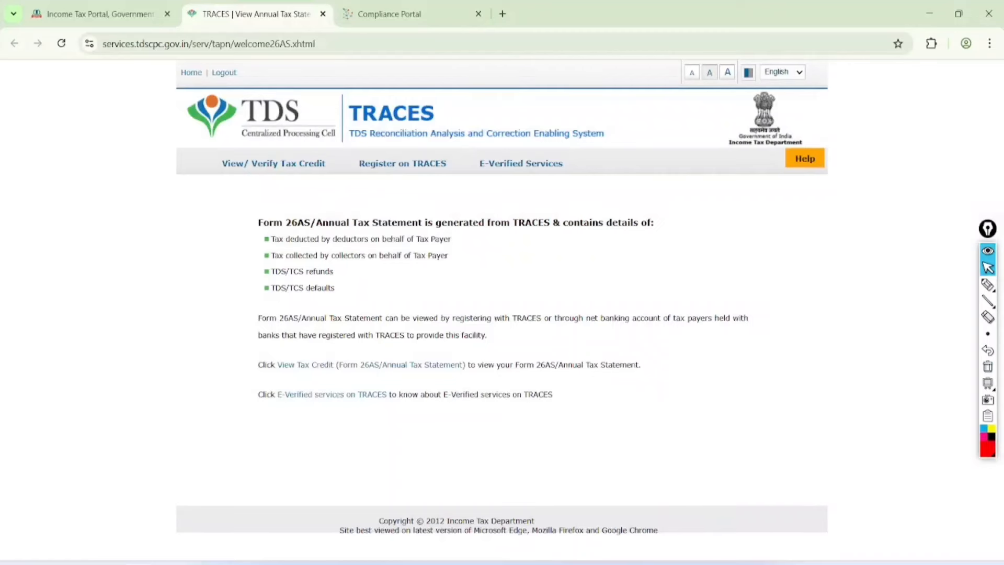
{"action": "left_click", "coordinate": [988, 285]}
{"action": "mouse_move", "coordinate": [403, 321]}
{"action": "left_mouse_down"}
{"action": "mouse_move", "coordinate": [359, 328]}
{"action": "mouse_move", "coordinate": [449, 385]}
{"action": "mouse_move", "coordinate": [307, 342]}
{"action": "left_mouse_up"}
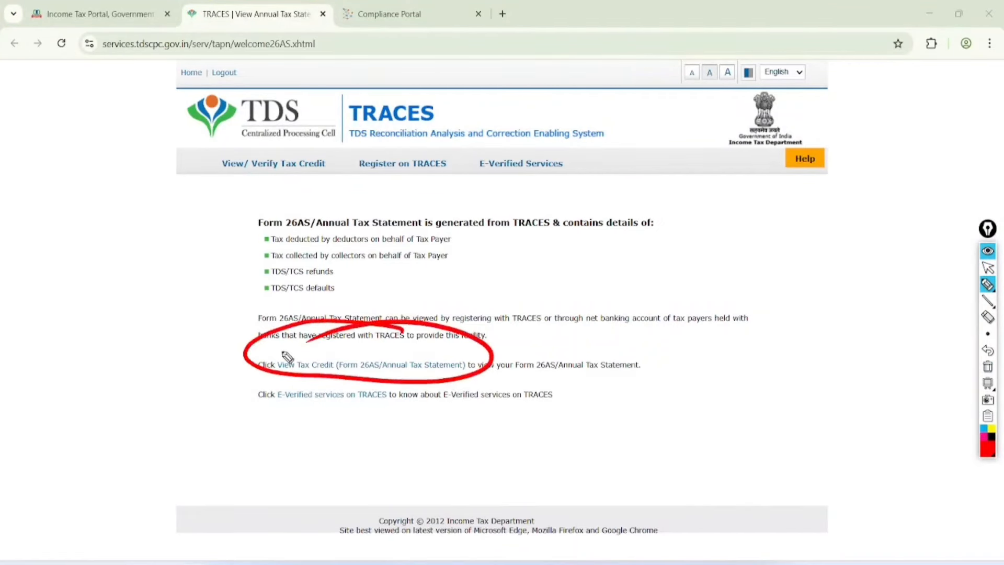
Step: View the Form 26AS annual tax statement for assessment year 2025-26 in HTML
{"action": "left_click", "coordinate": [293, 364]}
{"action": "left_click", "coordinate": [498, 266]}
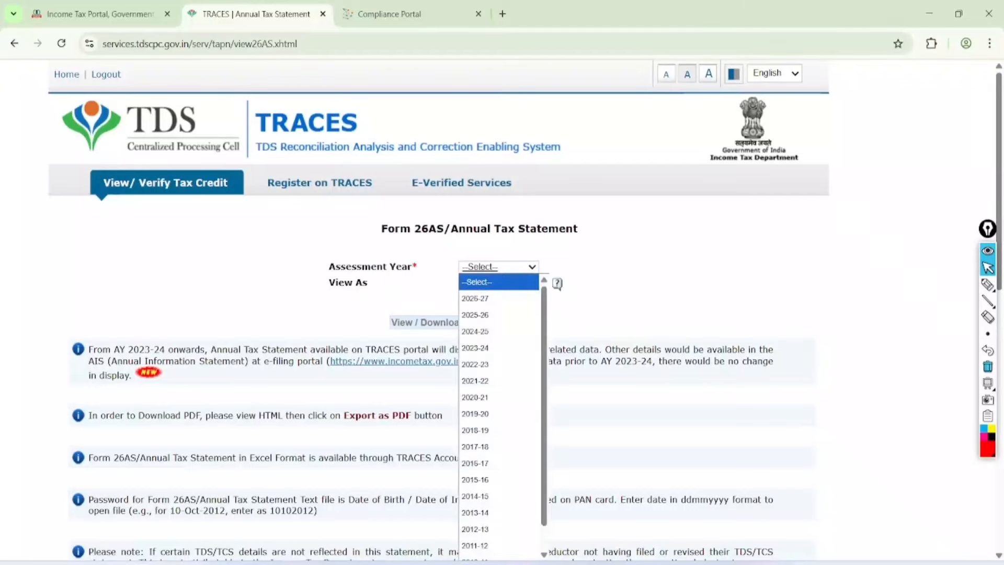
{"action": "left_click", "coordinate": [475, 314]}
{"action": "left_click", "coordinate": [498, 283]}
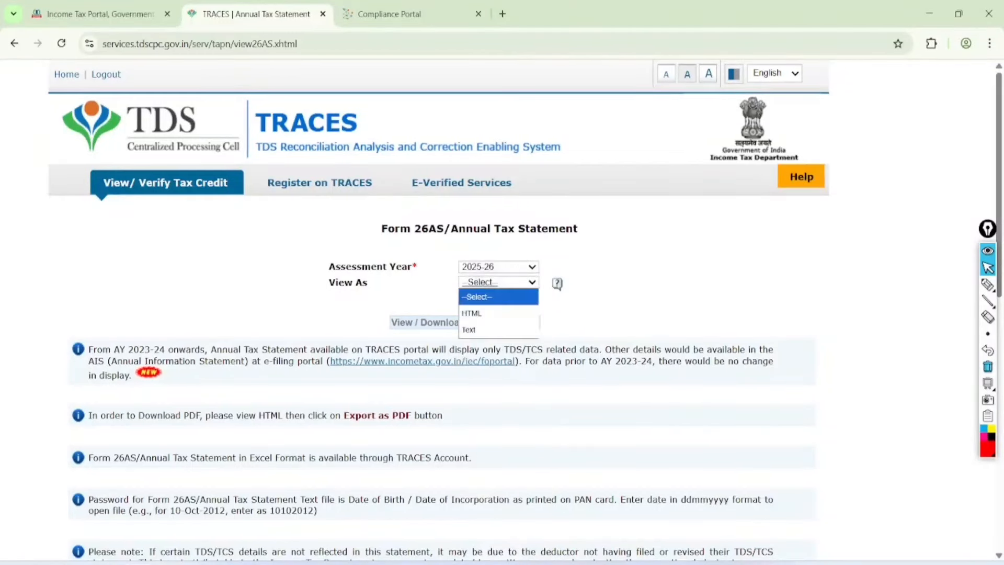
{"action": "left_click", "coordinate": [473, 313]}
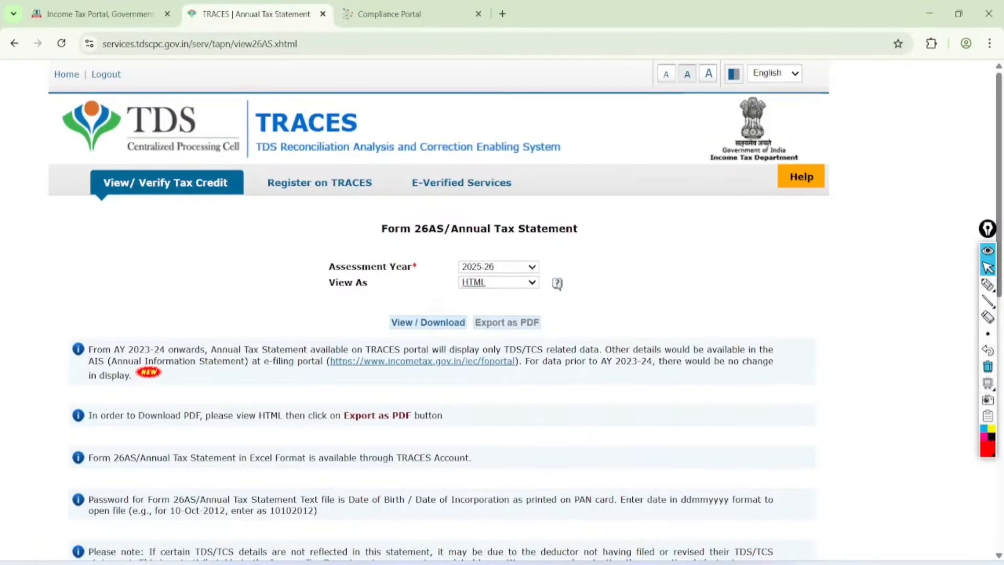
{"action": "left_click", "coordinate": [428, 323]}
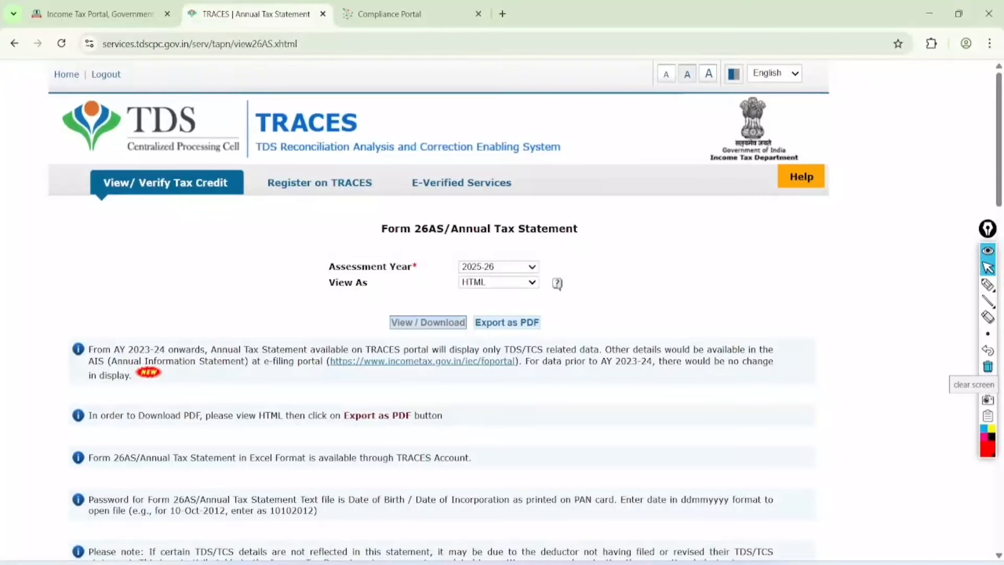
Step: Expand the PART I deductor row to show its two 194JB transactions
{"action": "left_click", "coordinate": [988, 284]}
{"action": "left_click", "coordinate": [988, 268]}
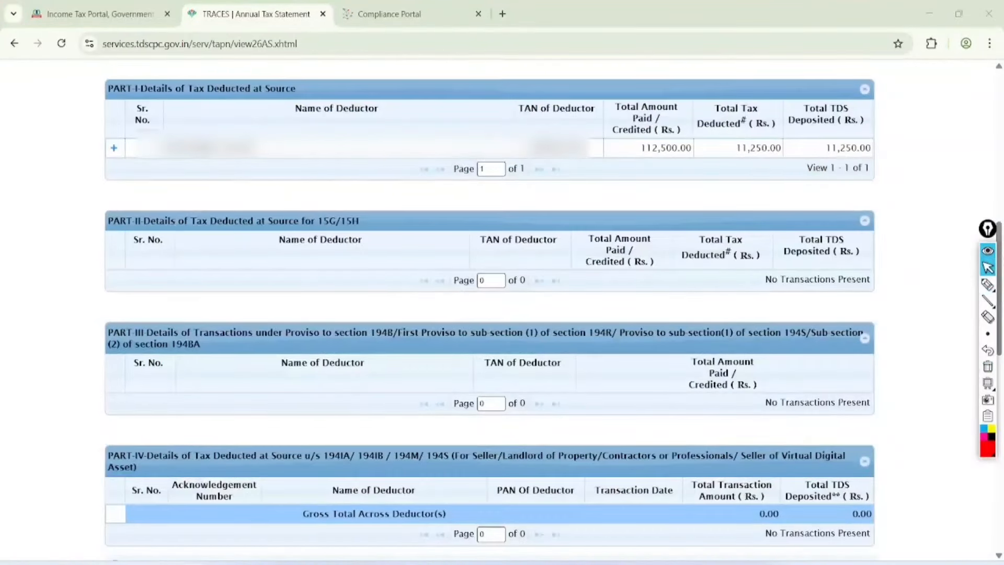
{"action": "scroll", "coordinate": [491, 311], "scroll_direction": "up", "scroll_amount": 1}
{"action": "scroll", "coordinate": [491, 311], "scroll_direction": "right", "scroll_amount": 1}
{"action": "scroll", "coordinate": [491, 311], "scroll_direction": "left", "scroll_amount": 1}
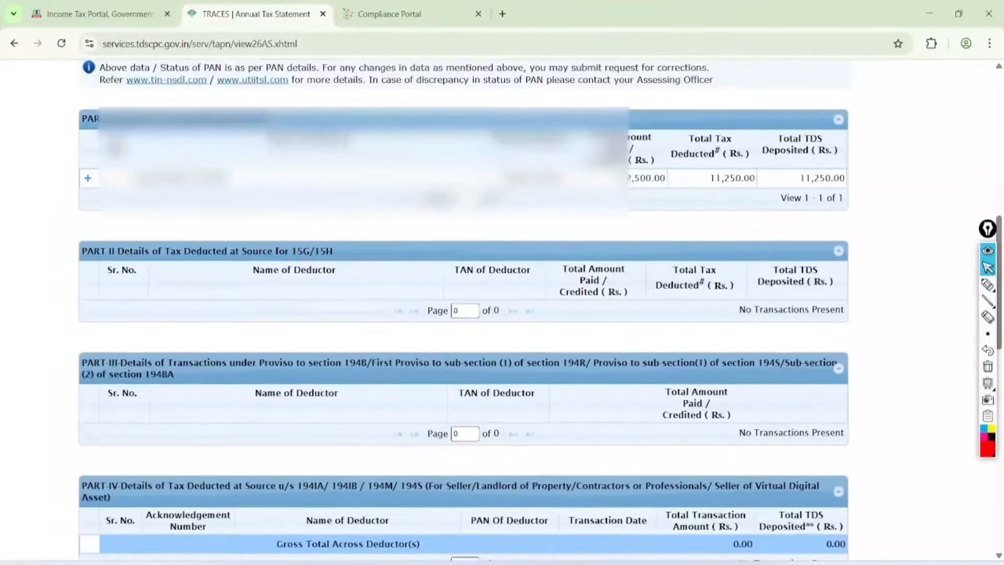
{"action": "left_click", "coordinate": [987, 285]}
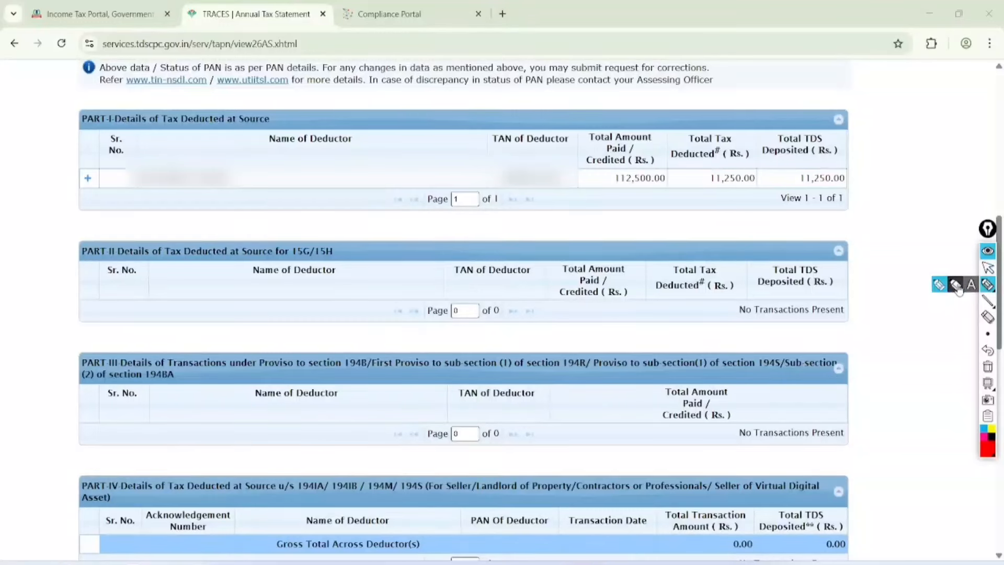
{"action": "left_click", "coordinate": [957, 287]}
{"action": "left_click_drag", "start_coordinate": [109, 126], "coordinate": [276, 86]}
{"action": "left_click_drag", "start_coordinate": [122, 151], "coordinate": [234, 71]}
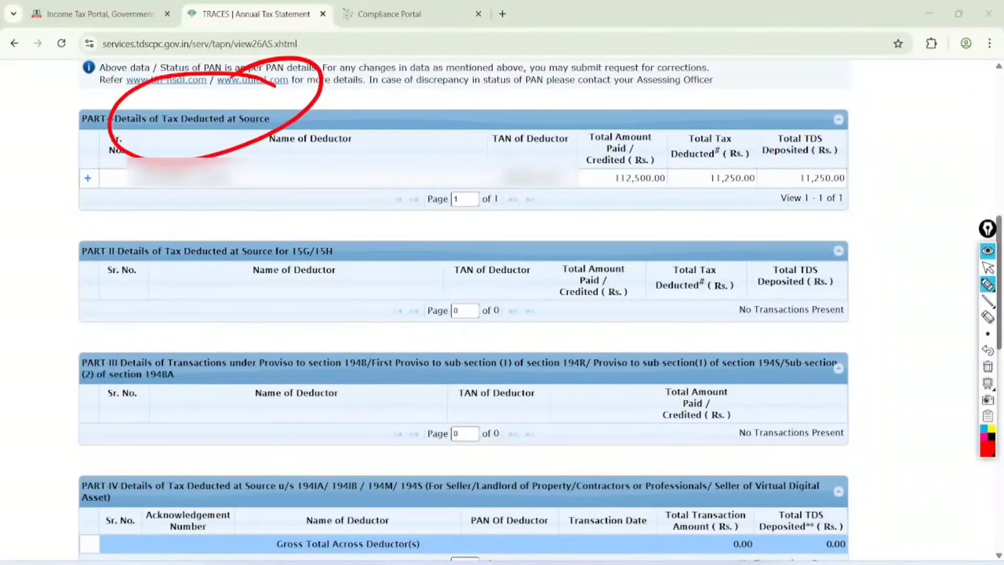
{"action": "mouse_move", "coordinate": [292, 205]}
{"action": "left_mouse_down"}
{"action": "mouse_move", "coordinate": [372, 225]}
{"action": "mouse_move", "coordinate": [303, 215]}
{"action": "left_mouse_up"}
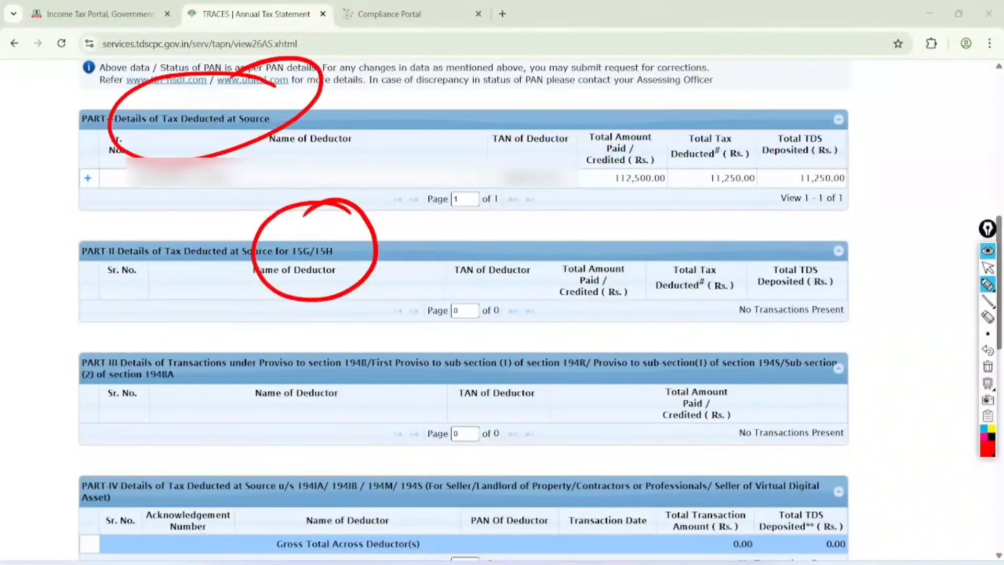
{"action": "left_click", "coordinate": [988, 268]}
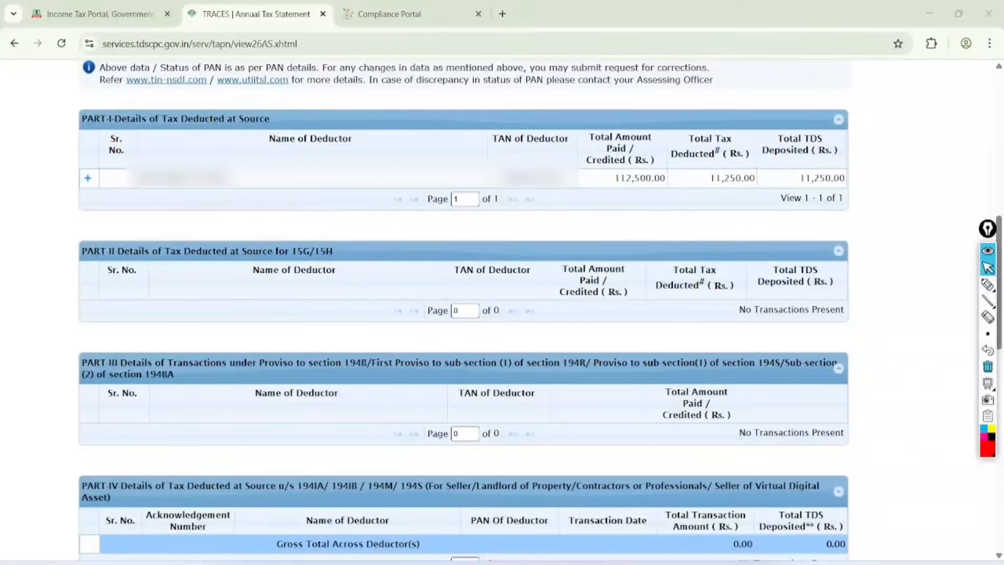
{"action": "left_click", "coordinate": [88, 178]}
Step: Mark up the two 194JB entries, totalling 112,500 with 11,250 TDS
{"action": "left_click", "coordinate": [988, 285]}
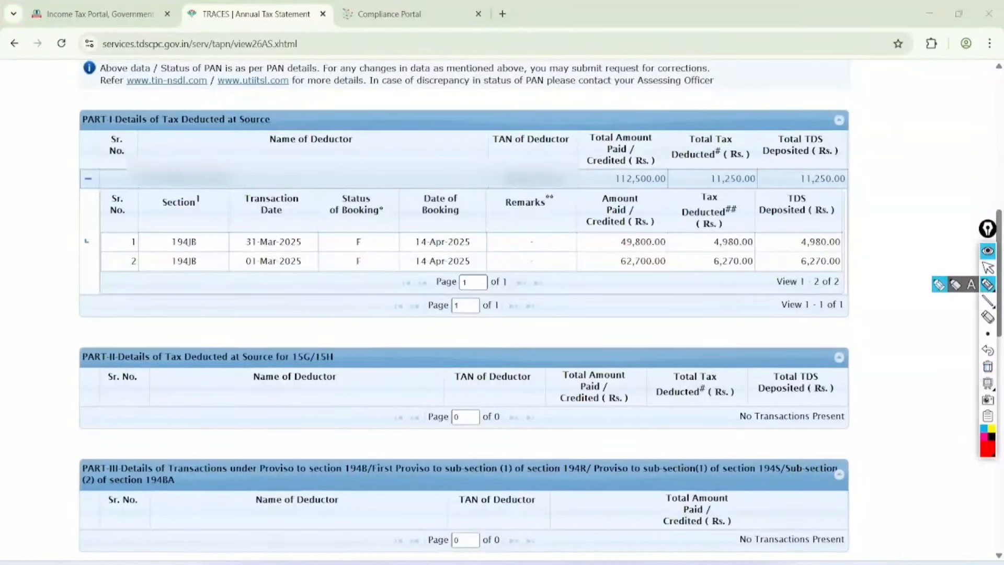
{"action": "mouse_move", "coordinate": [218, 215]}
{"action": "left_mouse_down"}
{"action": "mouse_move", "coordinate": [178, 282]}
{"action": "mouse_move", "coordinate": [163, 220]}
{"action": "mouse_move", "coordinate": [197, 221]}
{"action": "left_mouse_up"}
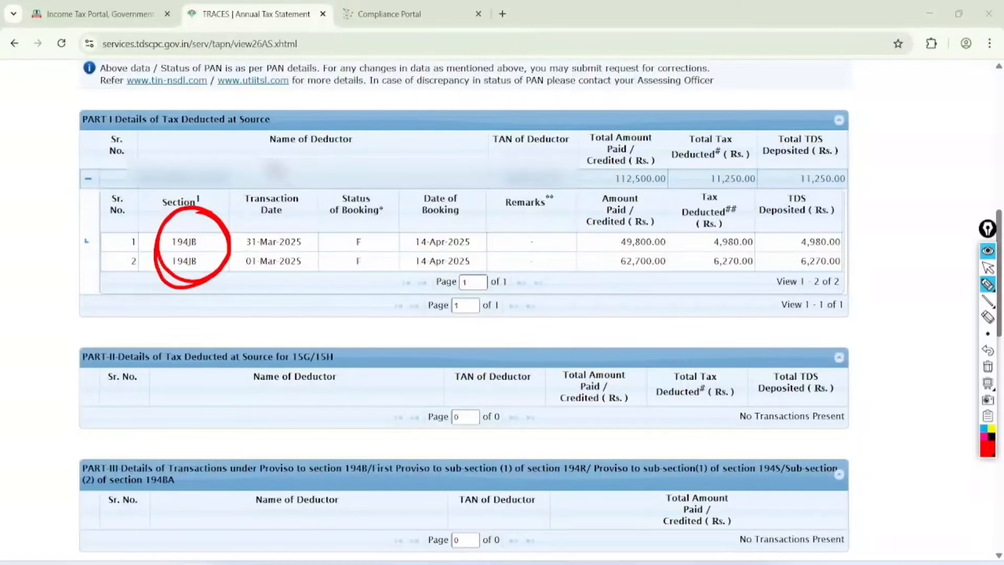
{"action": "mouse_move", "coordinate": [280, 178]}
{"action": "left_mouse_down"}
{"action": "mouse_move", "coordinate": [269, 146]}
{"action": "mouse_move", "coordinate": [300, 141]}
{"action": "mouse_move", "coordinate": [317, 118]}
{"action": "mouse_move", "coordinate": [379, 85]}
{"action": "left_mouse_up"}
{"action": "left_click_drag", "start_coordinate": [297, 191], "coordinate": [369, 107]}
{"action": "mouse_move", "coordinate": [296, 194]}
{"action": "left_mouse_down"}
{"action": "mouse_move", "coordinate": [369, 125]}
{"action": "mouse_move", "coordinate": [367, 157]}
{"action": "mouse_move", "coordinate": [413, 141]}
{"action": "mouse_move", "coordinate": [444, 111]}
{"action": "mouse_move", "coordinate": [450, 122]}
{"action": "left_mouse_up"}
{"action": "left_click_drag", "start_coordinate": [414, 157], "coordinate": [470, 129]}
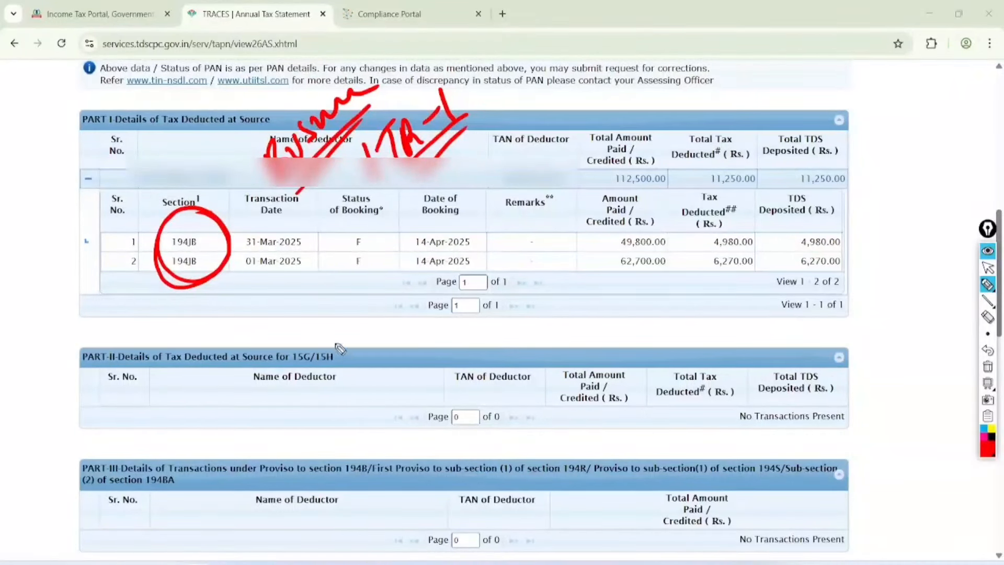
{"action": "left_click_drag", "start_coordinate": [324, 313], "coordinate": [343, 337]}
{"action": "mouse_move", "coordinate": [361, 293]}
{"action": "left_mouse_down"}
{"action": "mouse_move", "coordinate": [347, 326]}
{"action": "mouse_move", "coordinate": [373, 312]}
{"action": "left_mouse_up"}
{"action": "mouse_move", "coordinate": [372, 314]}
{"action": "left_mouse_down"}
{"action": "mouse_move", "coordinate": [398, 274]}
{"action": "mouse_move", "coordinate": [354, 347]}
{"action": "left_mouse_up"}
{"action": "left_click_drag", "start_coordinate": [410, 289], "coordinate": [368, 349]}
{"action": "left_click_drag", "start_coordinate": [374, 369], "coordinate": [399, 397]}
{"action": "left_click_drag", "start_coordinate": [413, 349], "coordinate": [398, 369]}
{"action": "left_click_drag", "start_coordinate": [421, 345], "coordinate": [434, 366]}
{"action": "left_click_drag", "start_coordinate": [426, 327], "coordinate": [450, 416]}
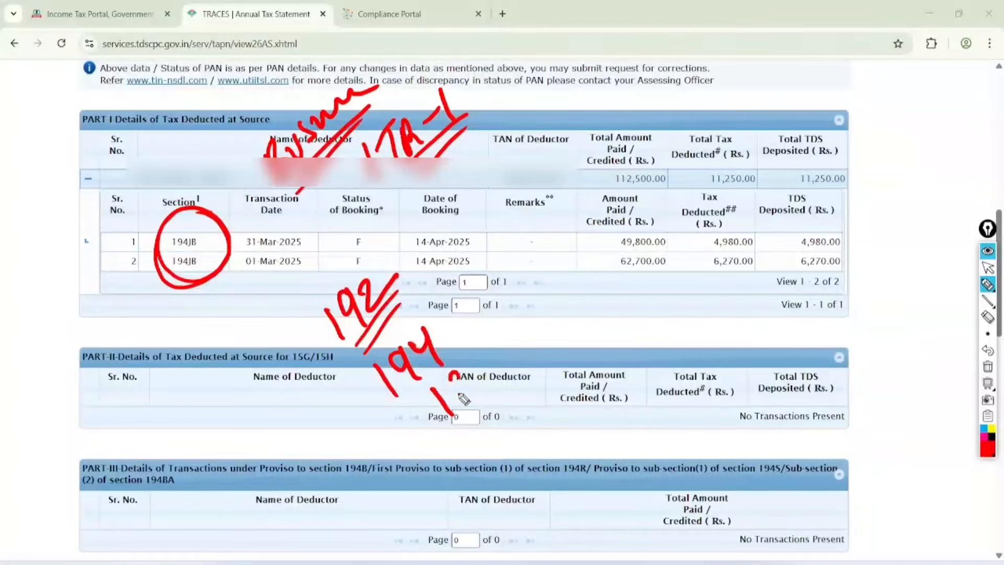
{"action": "mouse_move", "coordinate": [471, 373]}
{"action": "left_mouse_down"}
{"action": "mouse_move", "coordinate": [466, 405]}
{"action": "mouse_move", "coordinate": [505, 377]}
{"action": "mouse_move", "coordinate": [523, 345]}
{"action": "left_mouse_up"}
{"action": "mouse_move", "coordinate": [482, 416]}
{"action": "left_mouse_down"}
{"action": "mouse_move", "coordinate": [537, 354]}
{"action": "mouse_move", "coordinate": [494, 416]}
{"action": "left_mouse_up"}
{"action": "left_click_drag", "start_coordinate": [515, 246], "coordinate": [520, 455]}
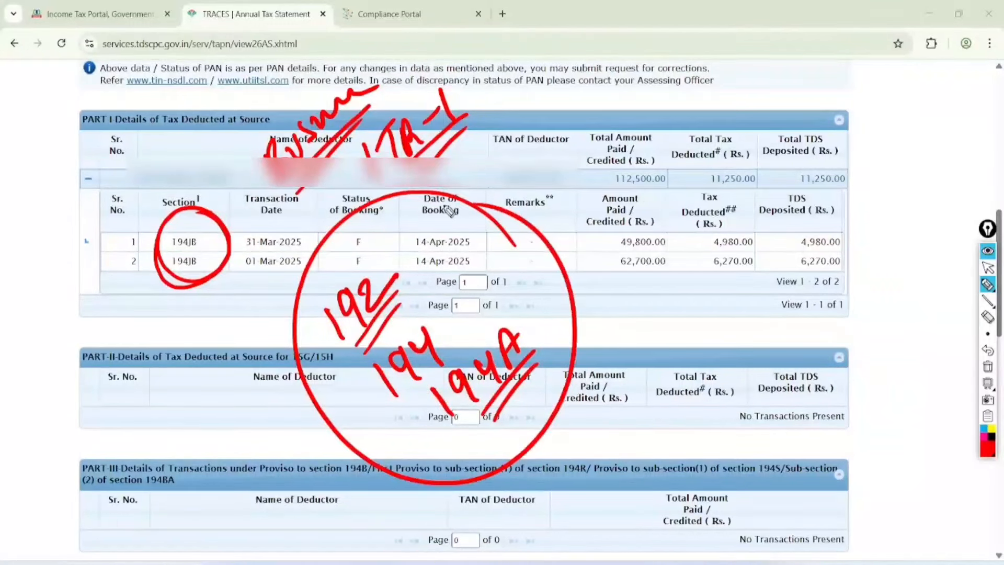
Step: Clear the annotations and switch back to the e-Filing portal tab
{"action": "left_click", "coordinate": [988, 267]}
{"action": "left_click", "coordinate": [988, 366]}
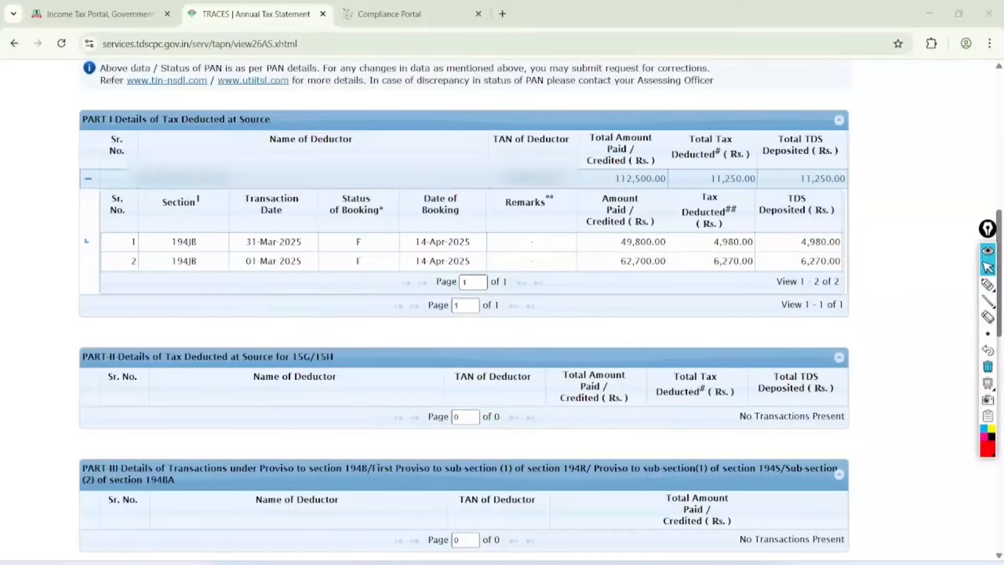
{"action": "key", "text": "ctrl+shift+Tab"}
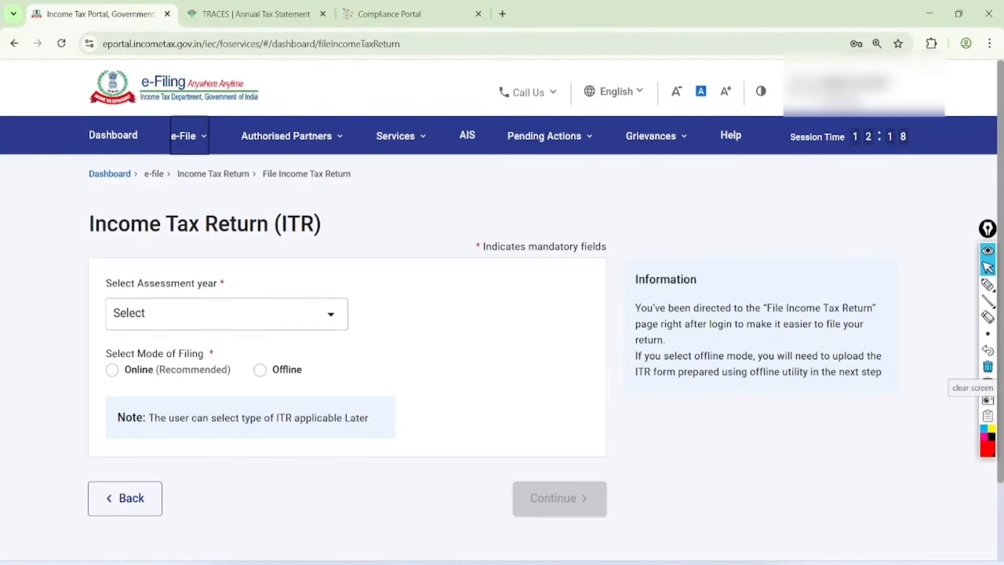
Step: Choose assessment year 2025-26 with Online filing mode and continue
{"action": "left_click", "coordinate": [226, 313]}
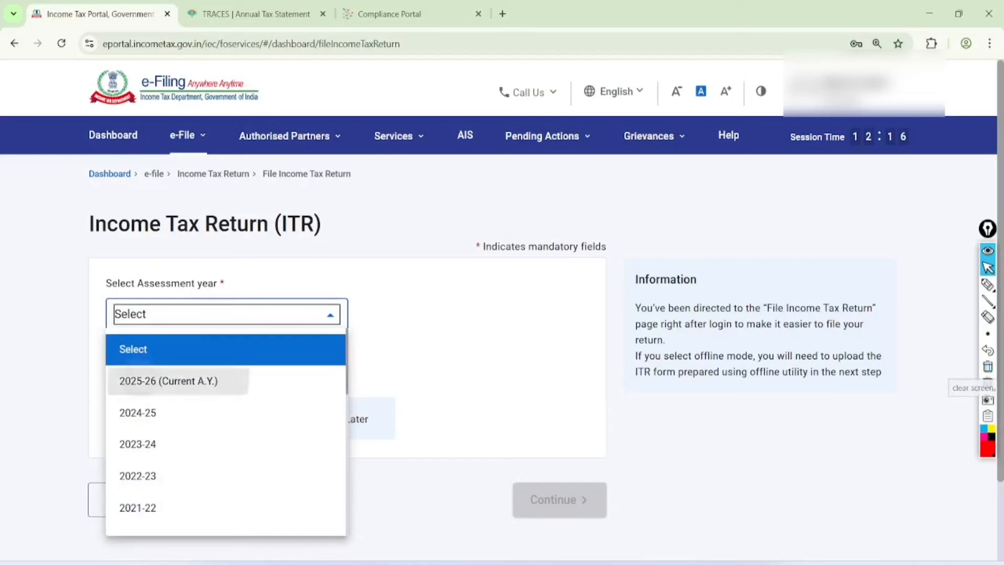
{"action": "left_click", "coordinate": [157, 379]}
{"action": "left_click", "coordinate": [112, 371]}
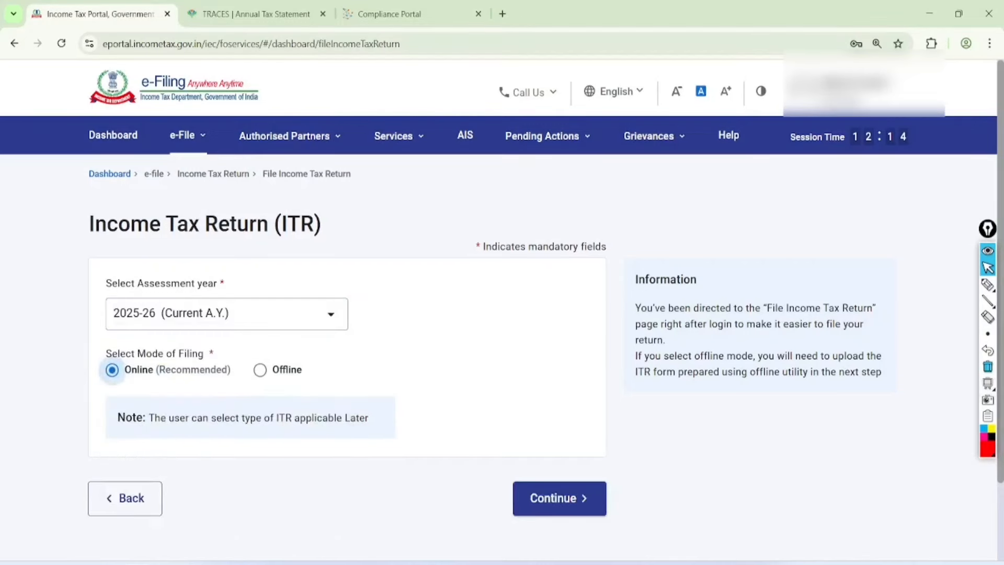
{"action": "left_click", "coordinate": [559, 499]}
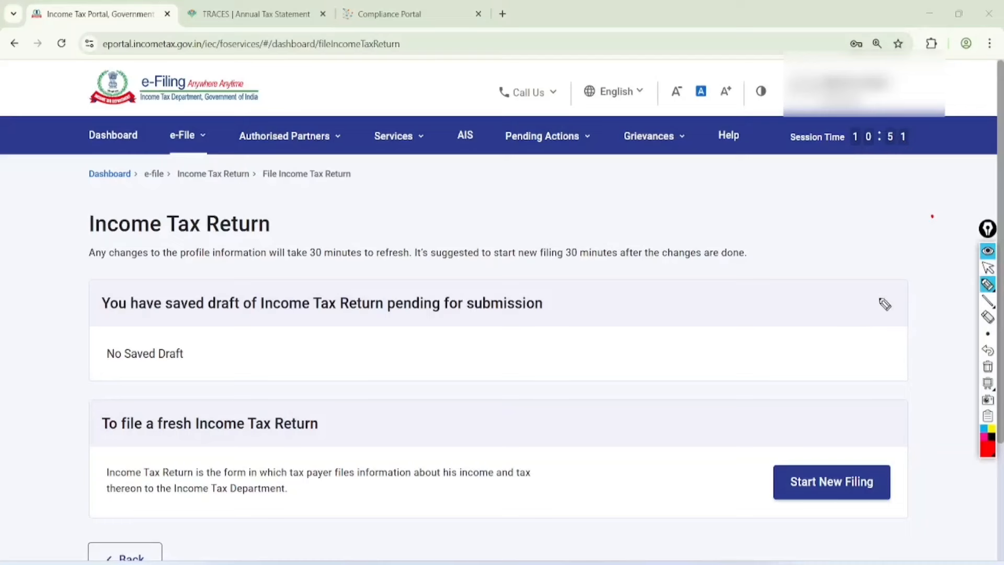
Step: Start a new filing since no saved draft exists
{"action": "mouse_move", "coordinate": [896, 294]}
{"action": "left_mouse_down"}
{"action": "mouse_move", "coordinate": [838, 285]}
{"action": "mouse_move", "coordinate": [898, 367]}
{"action": "mouse_move", "coordinate": [803, 377]}
{"action": "mouse_move", "coordinate": [865, 299]}
{"action": "left_mouse_up"}
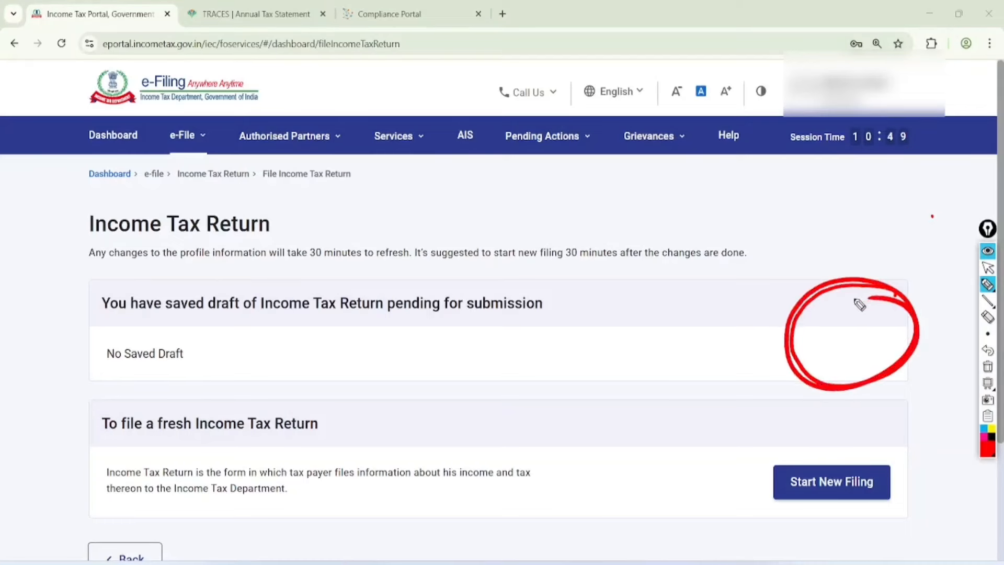
{"action": "mouse_move", "coordinate": [706, 476]}
{"action": "left_mouse_down"}
{"action": "mouse_move", "coordinate": [719, 490]}
{"action": "mouse_move", "coordinate": [785, 440]}
{"action": "left_mouse_up"}
{"action": "key", "text": "ctrl+shift+1"}
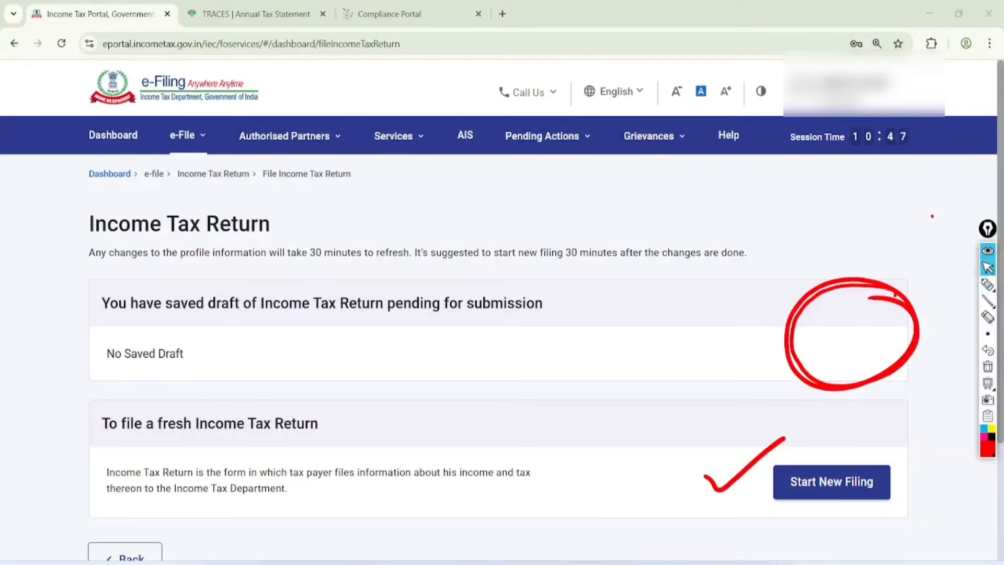
{"action": "key", "text": "ctrl+shift+3"}
{"action": "left_click", "coordinate": [832, 482]}
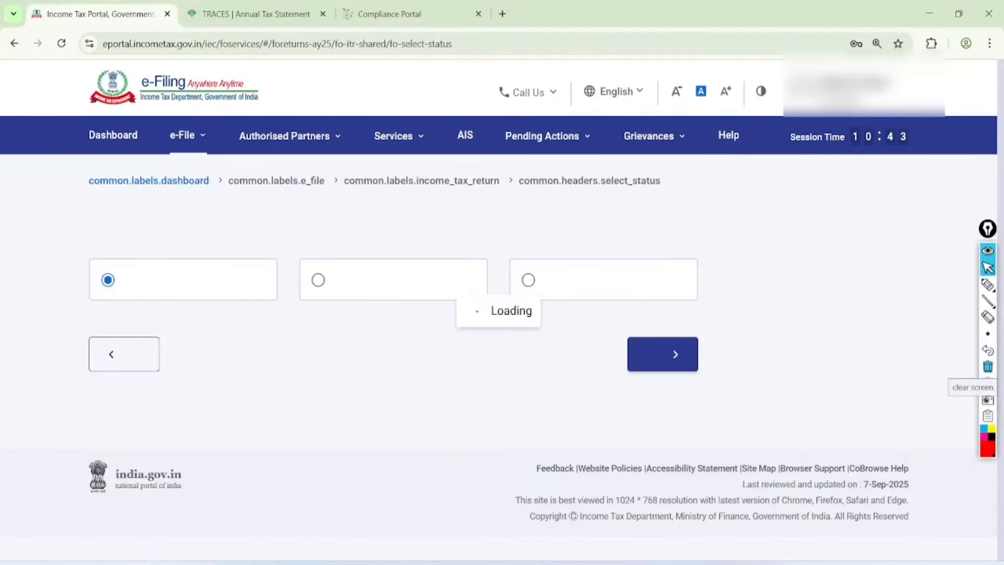
Step: Continue with Individual status, select ITR - 1 from the form list and proceed
{"action": "left_click", "coordinate": [650, 431]}
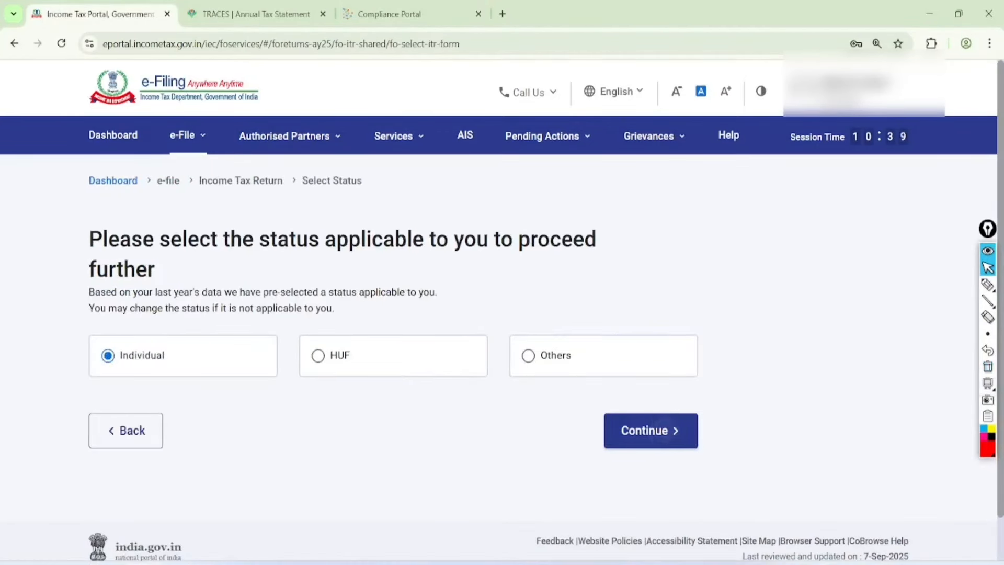
{"action": "left_click", "coordinate": [480, 369]}
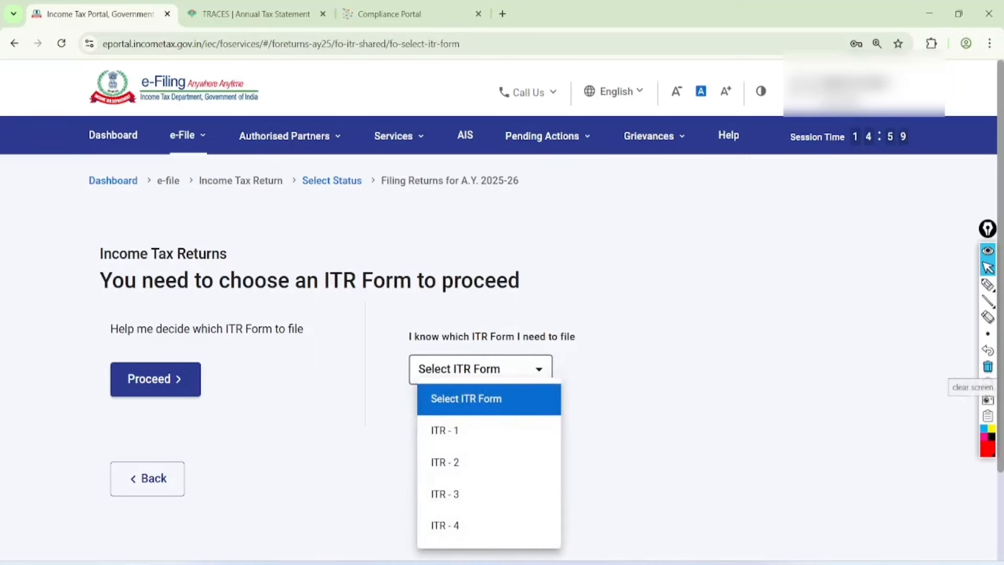
{"action": "left_click", "coordinate": [987, 284]}
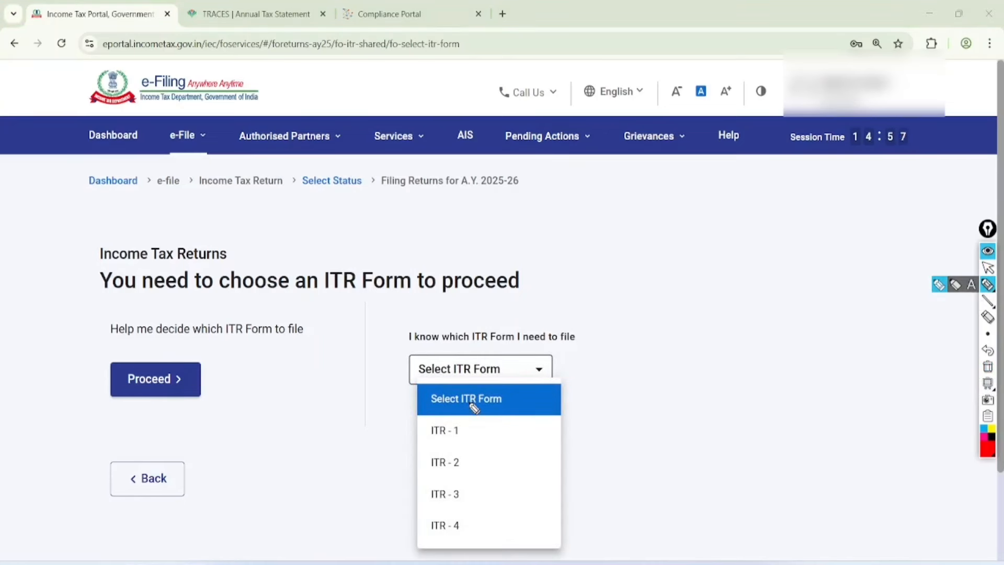
{"action": "mouse_move", "coordinate": [463, 404]}
{"action": "left_mouse_down"}
{"action": "mouse_move", "coordinate": [422, 408]}
{"action": "mouse_move", "coordinate": [450, 446]}
{"action": "mouse_move", "coordinate": [464, 409]}
{"action": "mouse_move", "coordinate": [559, 386]}
{"action": "left_mouse_up"}
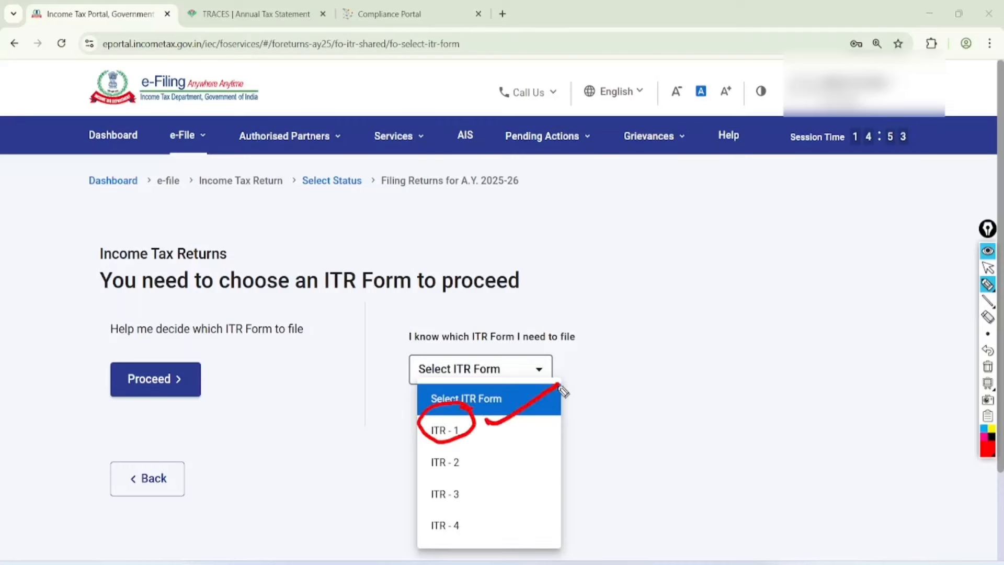
{"action": "mouse_move", "coordinate": [475, 451]}
{"action": "left_mouse_down"}
{"action": "mouse_move", "coordinate": [433, 446]}
{"action": "mouse_move", "coordinate": [482, 466]}
{"action": "mouse_move", "coordinate": [466, 446]}
{"action": "mouse_move", "coordinate": [534, 430]}
{"action": "mouse_move", "coordinate": [544, 443]}
{"action": "left_mouse_up"}
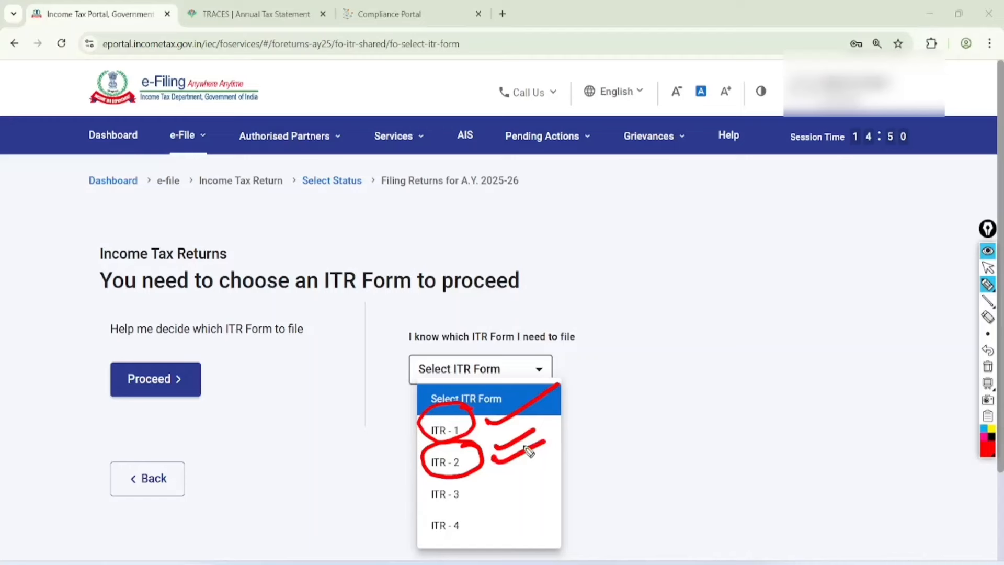
{"action": "mouse_move", "coordinate": [466, 476]}
{"action": "left_mouse_down"}
{"action": "mouse_move", "coordinate": [450, 473]}
{"action": "mouse_move", "coordinate": [460, 478]}
{"action": "mouse_move", "coordinate": [431, 526]}
{"action": "mouse_move", "coordinate": [480, 516]}
{"action": "left_mouse_up"}
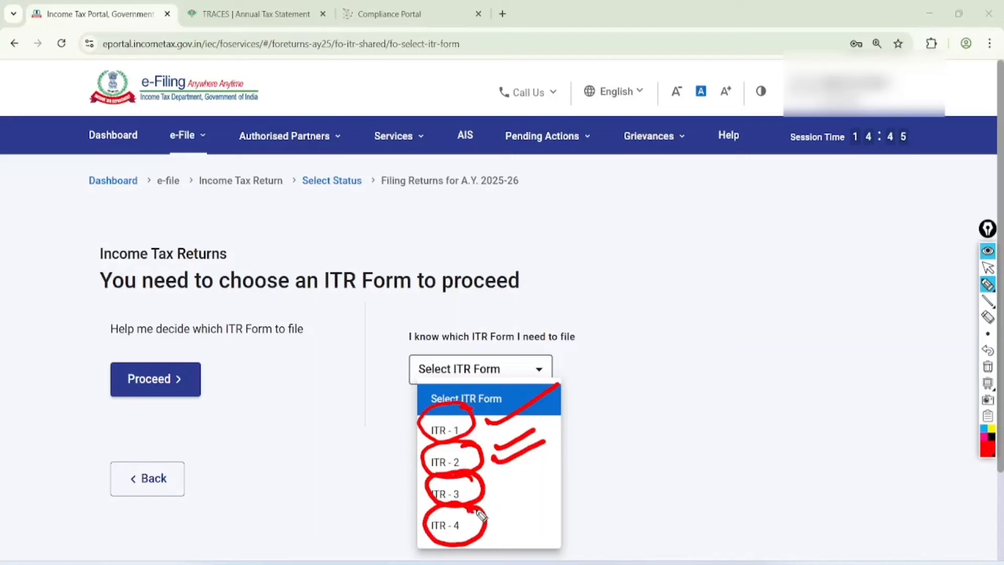
{"action": "left_click", "coordinate": [988, 267]}
{"action": "left_click", "coordinate": [987, 367]}
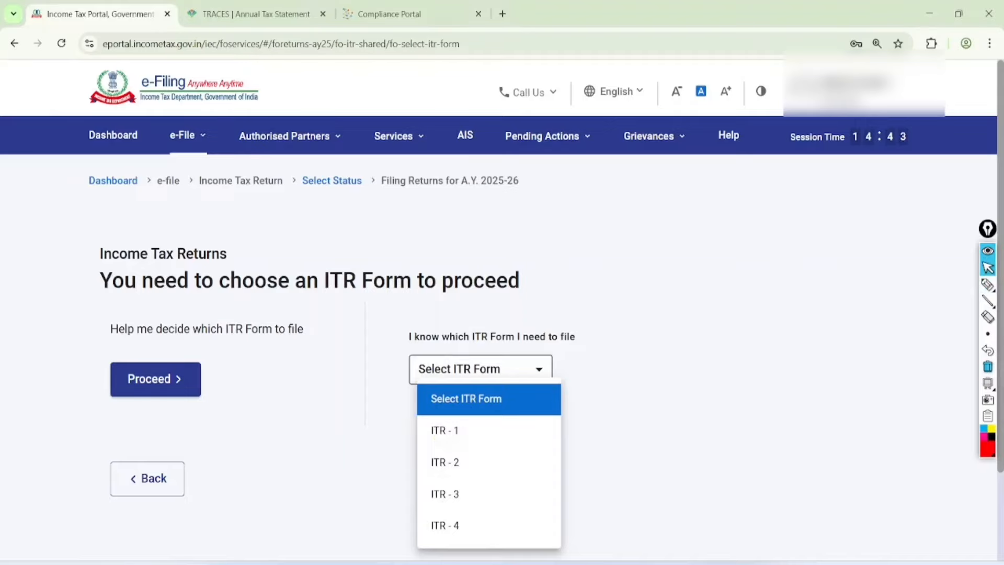
{"action": "left_click", "coordinate": [445, 430]}
{"action": "left_click", "coordinate": [479, 514]}
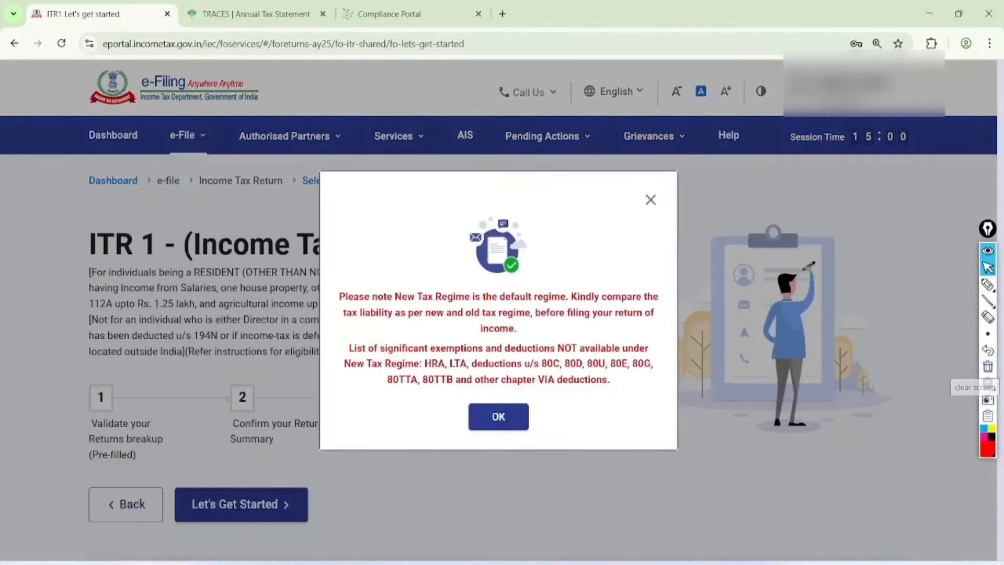
Step: Mark up and then close the New Tax Regime default notice on the ITR 1 start page
{"action": "scroll", "coordinate": [592, 338], "scroll_direction": "up", "scroll_amount": 2}
{"action": "left_click", "coordinate": [988, 285]}
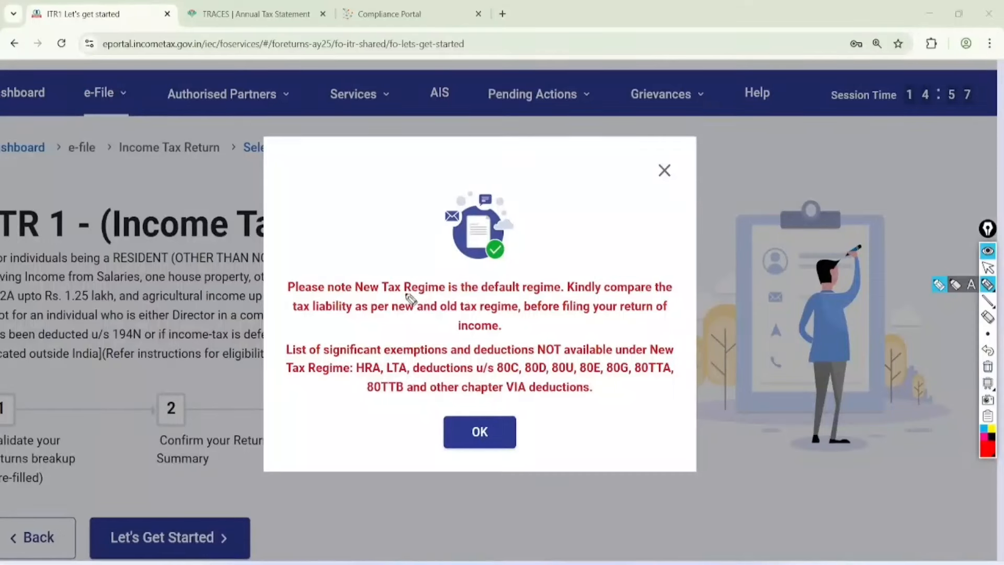
{"action": "left_click_drag", "start_coordinate": [354, 295], "coordinate": [539, 291]}
{"action": "left_click_drag", "start_coordinate": [280, 377], "coordinate": [673, 370]}
{"action": "left_click_drag", "start_coordinate": [362, 402], "coordinate": [608, 398]}
{"action": "left_click_drag", "start_coordinate": [320, 158], "coordinate": [329, 180]}
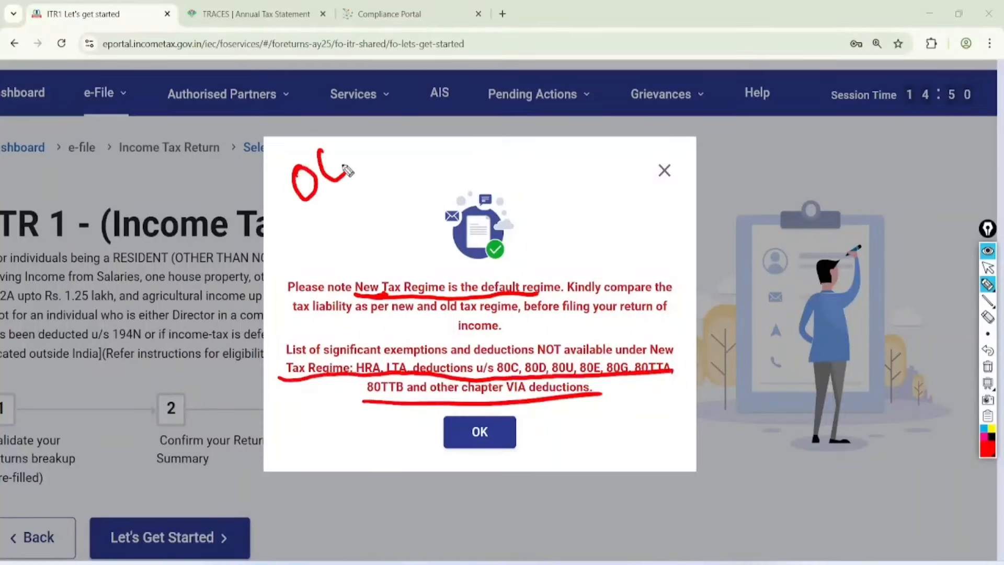
{"action": "mouse_move", "coordinate": [339, 143]}
{"action": "left_mouse_down"}
{"action": "mouse_move", "coordinate": [346, 175]}
{"action": "mouse_move", "coordinate": [362, 168]}
{"action": "left_mouse_up"}
{"action": "left_click_drag", "start_coordinate": [337, 210], "coordinate": [367, 177]}
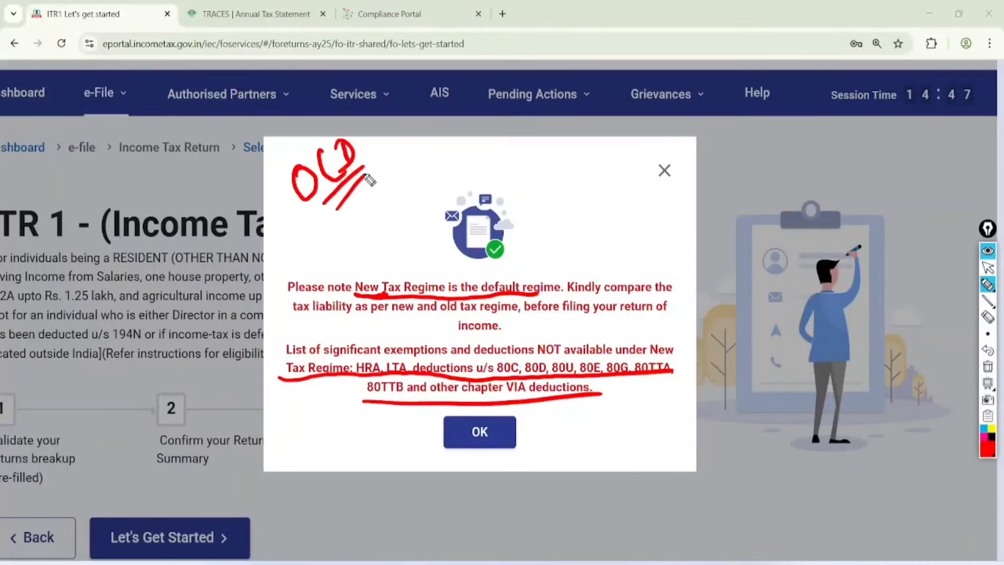
{"action": "left_click", "coordinate": [987, 268]}
{"action": "left_click", "coordinate": [988, 366]}
{"action": "left_click", "coordinate": [665, 170]}
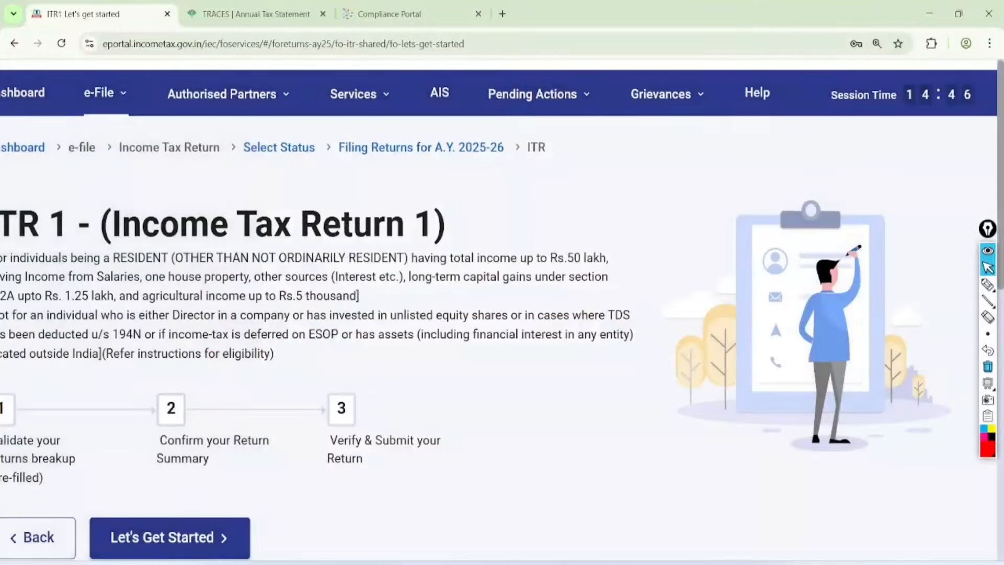
{"action": "scroll", "coordinate": [236, 282], "scroll_direction": "down", "scroll_amount": 5}
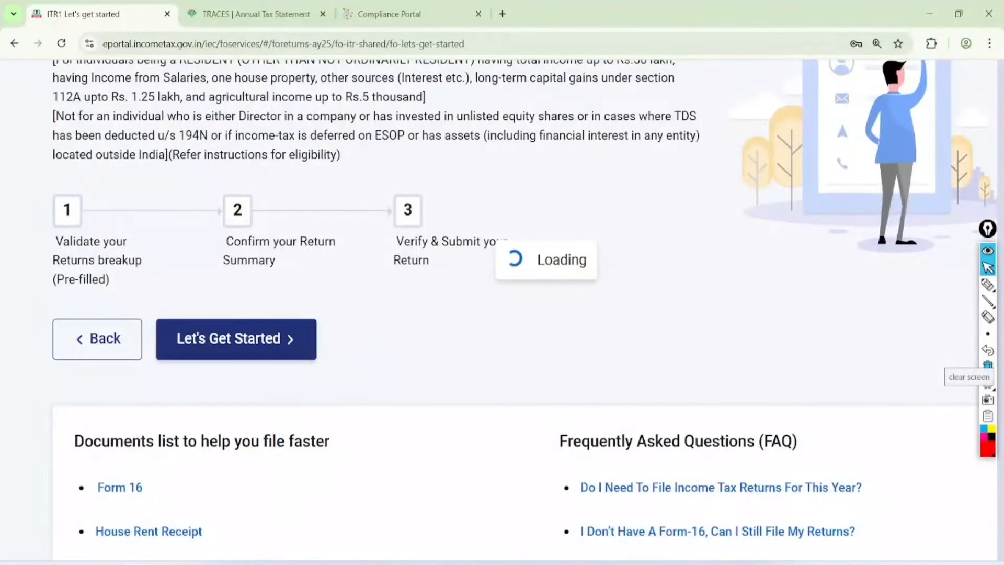
Step: Annotate the filing reasons: 3L exemption limit, ₹1 crore deposit, ₹2 lakh travel, ₹1 lakh electricity
{"action": "left_click", "coordinate": [987, 284]}
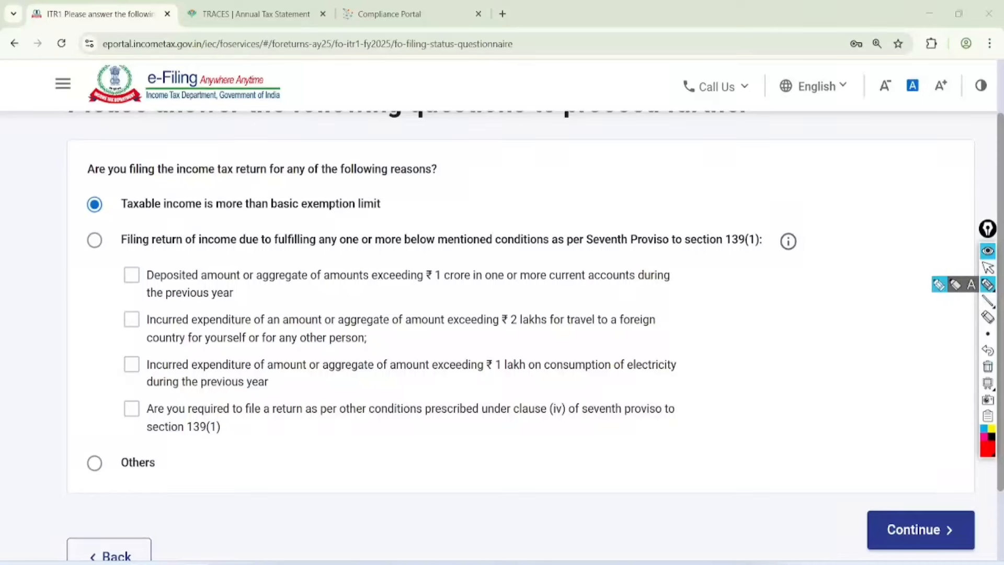
{"action": "mouse_move", "coordinate": [452, 152]}
{"action": "left_mouse_down"}
{"action": "mouse_move", "coordinate": [387, 153]}
{"action": "mouse_move", "coordinate": [454, 156]}
{"action": "mouse_move", "coordinate": [434, 147]}
{"action": "left_mouse_up"}
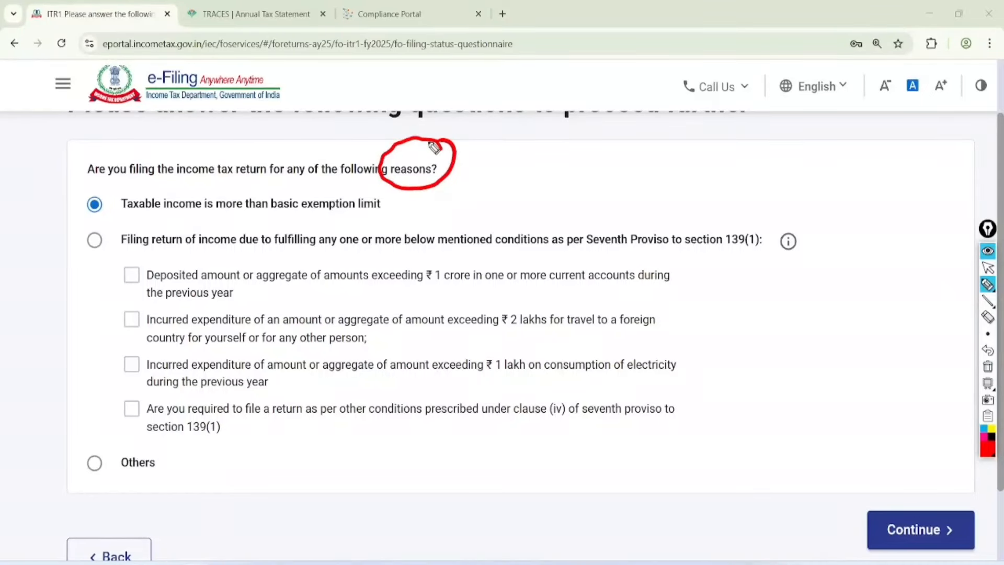
{"action": "left_click_drag", "start_coordinate": [99, 219], "coordinate": [385, 216]}
{"action": "mouse_move", "coordinate": [434, 193]}
{"action": "left_mouse_down"}
{"action": "mouse_move", "coordinate": [450, 210]}
{"action": "mouse_move", "coordinate": [466, 191]}
{"action": "mouse_move", "coordinate": [481, 202]}
{"action": "mouse_move", "coordinate": [482, 211]}
{"action": "mouse_move", "coordinate": [448, 214]}
{"action": "left_mouse_up"}
{"action": "left_click_drag", "start_coordinate": [405, 295], "coordinate": [505, 284]}
{"action": "left_click_drag", "start_coordinate": [463, 330], "coordinate": [559, 326]}
{"action": "left_click_drag", "start_coordinate": [462, 375], "coordinate": [556, 371]}
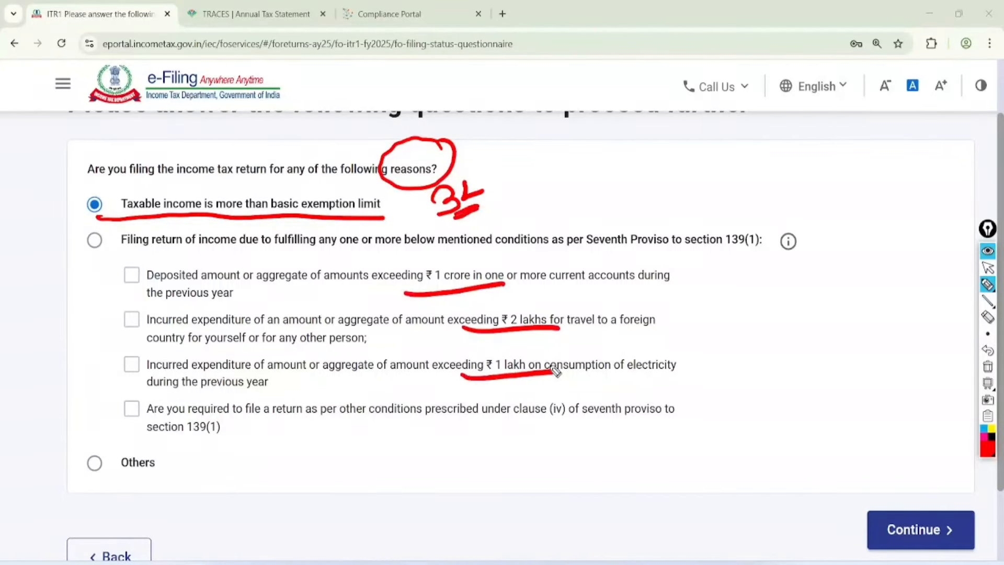
{"action": "mouse_move", "coordinate": [96, 454]}
{"action": "left_mouse_down"}
{"action": "mouse_move", "coordinate": [103, 464]}
{"action": "mouse_move", "coordinate": [183, 407]}
{"action": "left_mouse_up"}
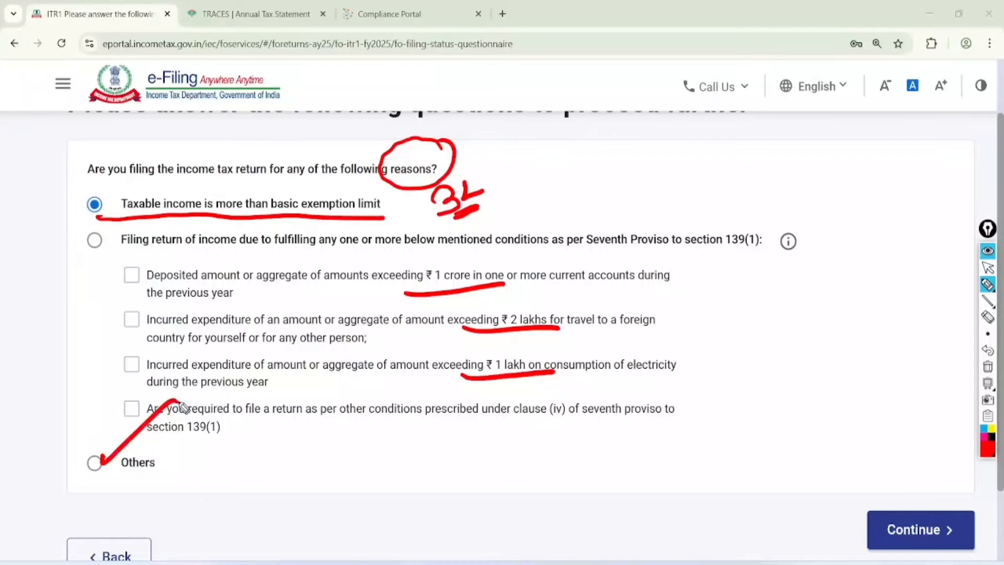
Step: Clear the marks, confirm Others as the filing reason and continue to the Return Summary
{"action": "left_click", "coordinate": [988, 267]}
{"action": "left_click", "coordinate": [988, 367]}
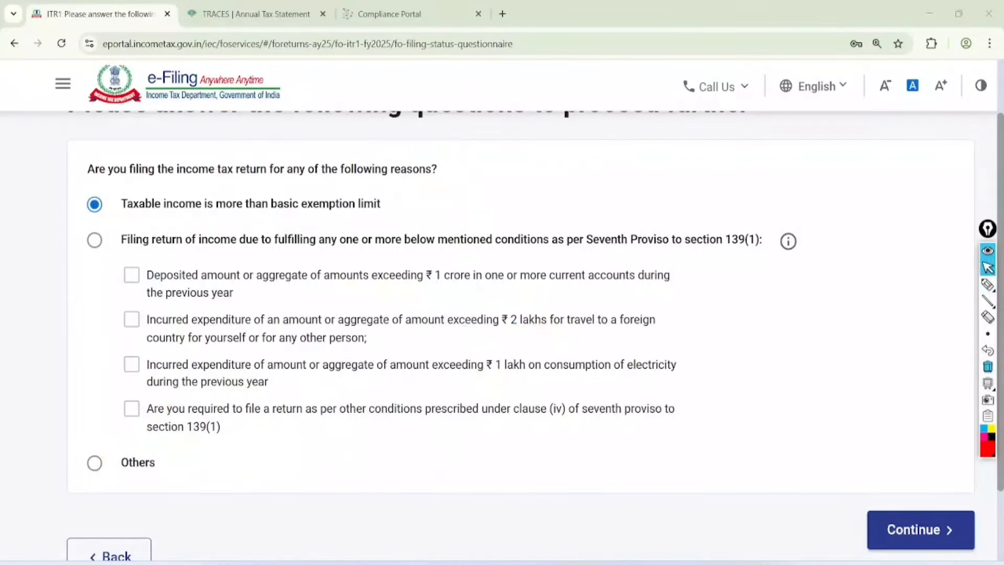
{"action": "left_click", "coordinate": [94, 462]}
{"action": "left_click", "coordinate": [920, 530]}
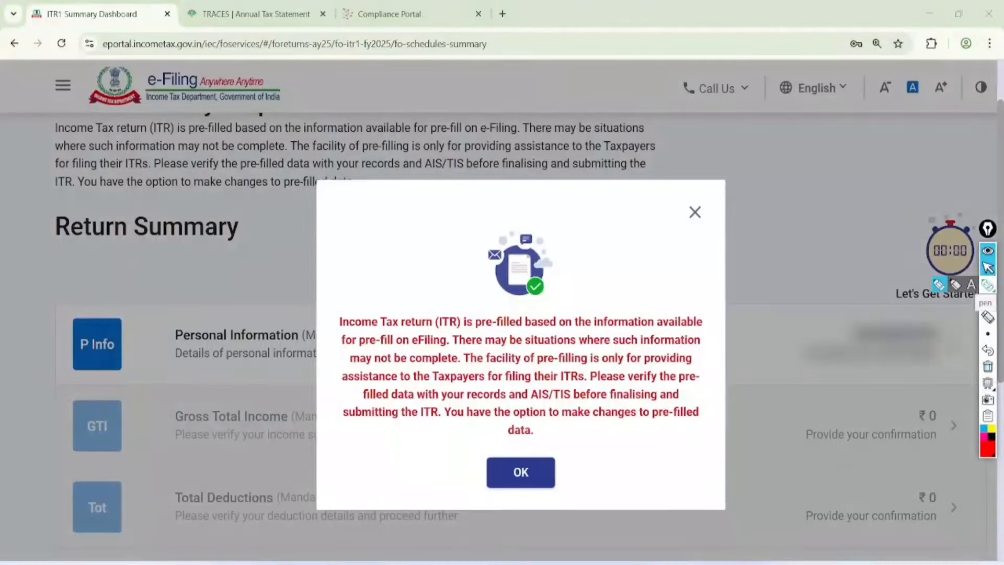
Step: Mark up the pre-fill notice's AIS/TIS/26AS caveats, then clear the annotations
{"action": "left_click", "coordinate": [988, 285]}
{"action": "mouse_move", "coordinate": [359, 209]}
{"action": "left_mouse_down"}
{"action": "mouse_move", "coordinate": [352, 230]}
{"action": "mouse_move", "coordinate": [379, 217]}
{"action": "mouse_move", "coordinate": [371, 251]}
{"action": "mouse_move", "coordinate": [415, 245]}
{"action": "mouse_move", "coordinate": [428, 269]}
{"action": "mouse_move", "coordinate": [451, 230]}
{"action": "mouse_move", "coordinate": [451, 259]}
{"action": "mouse_move", "coordinate": [469, 253]}
{"action": "left_mouse_up"}
{"action": "left_click_drag", "start_coordinate": [411, 327], "coordinate": [570, 330]}
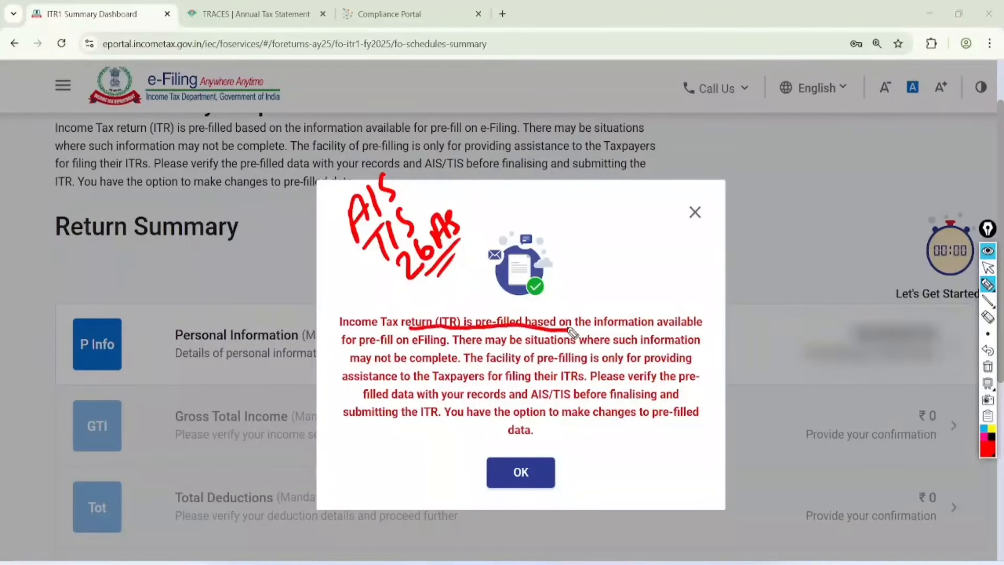
{"action": "left_click_drag", "start_coordinate": [384, 346], "coordinate": [549, 344]}
{"action": "left_click_drag", "start_coordinate": [411, 364], "coordinate": [553, 366]}
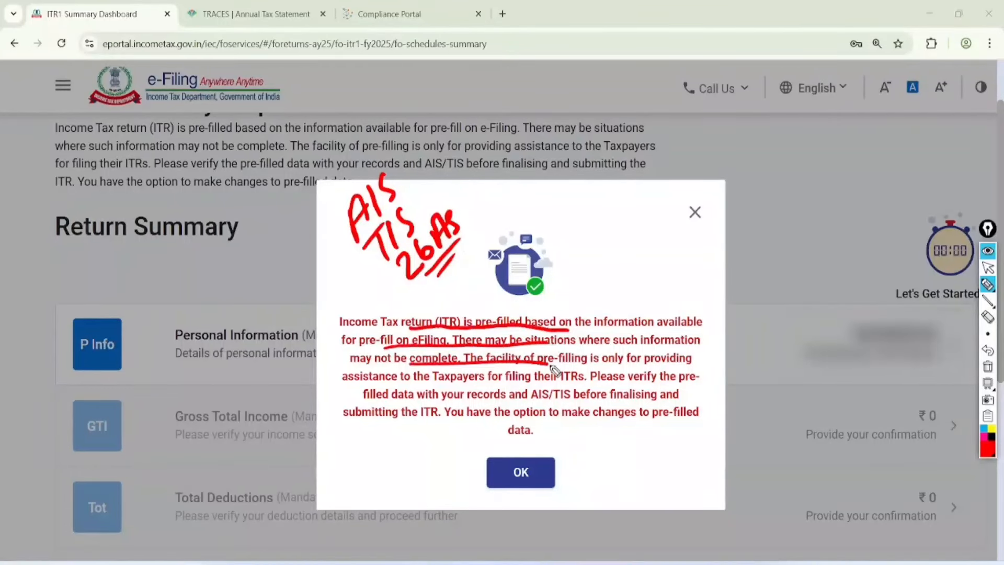
{"action": "left_click_drag", "start_coordinate": [433, 384], "coordinate": [543, 382]}
{"action": "left_click_drag", "start_coordinate": [460, 396], "coordinate": [570, 399]}
{"action": "left_click_drag", "start_coordinate": [464, 428], "coordinate": [558, 412]}
{"action": "left_click_drag", "start_coordinate": [496, 446], "coordinate": [551, 434]}
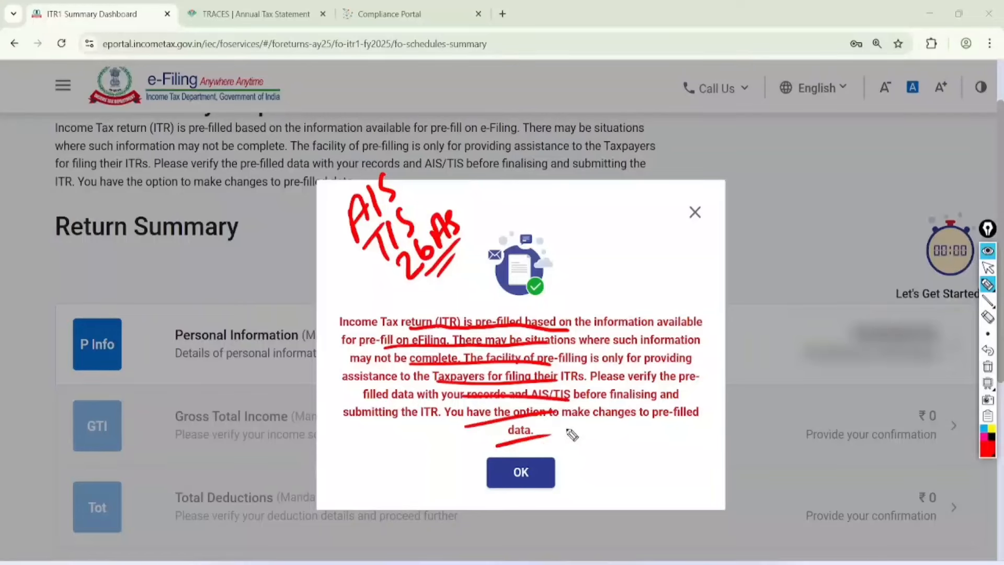
{"action": "left_click", "coordinate": [988, 268]}
{"action": "left_click", "coordinate": [988, 366]}
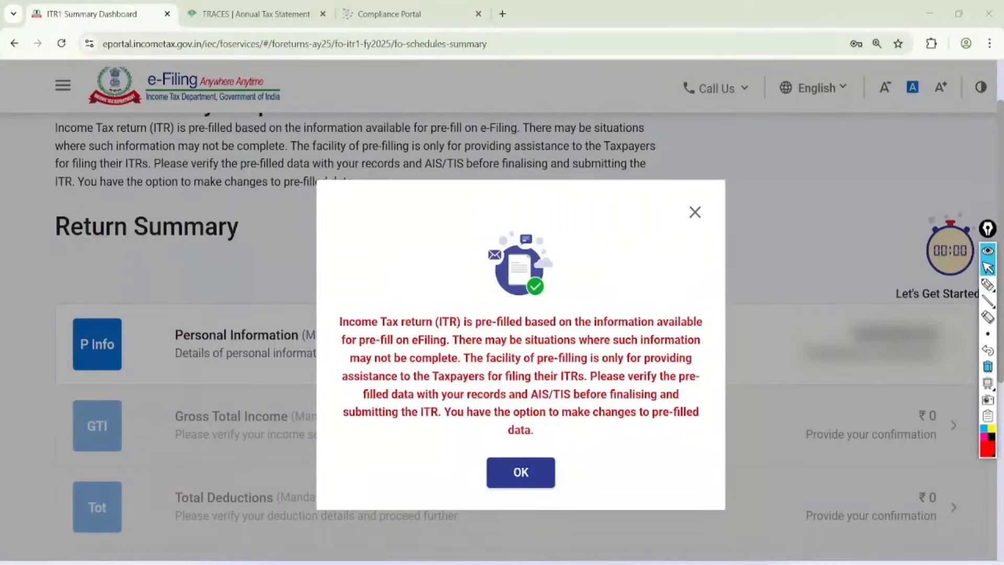
Step: Acknowledge the pre-fill notice, scan the Return Summary tiles, and open Personal Information
{"action": "left_click", "coordinate": [521, 473]}
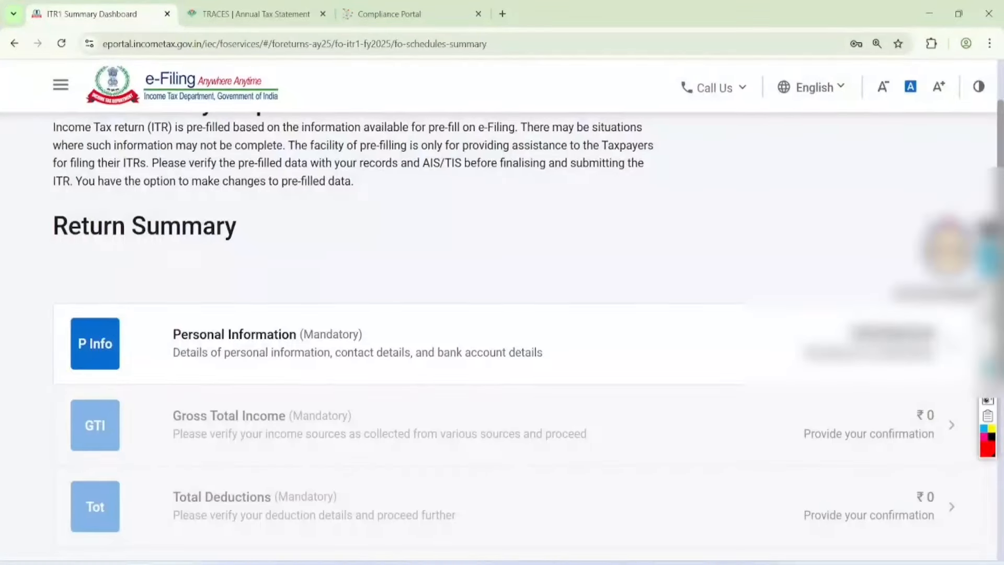
{"action": "scroll", "coordinate": [502, 313], "scroll_direction": "down", "scroll_amount": 3}
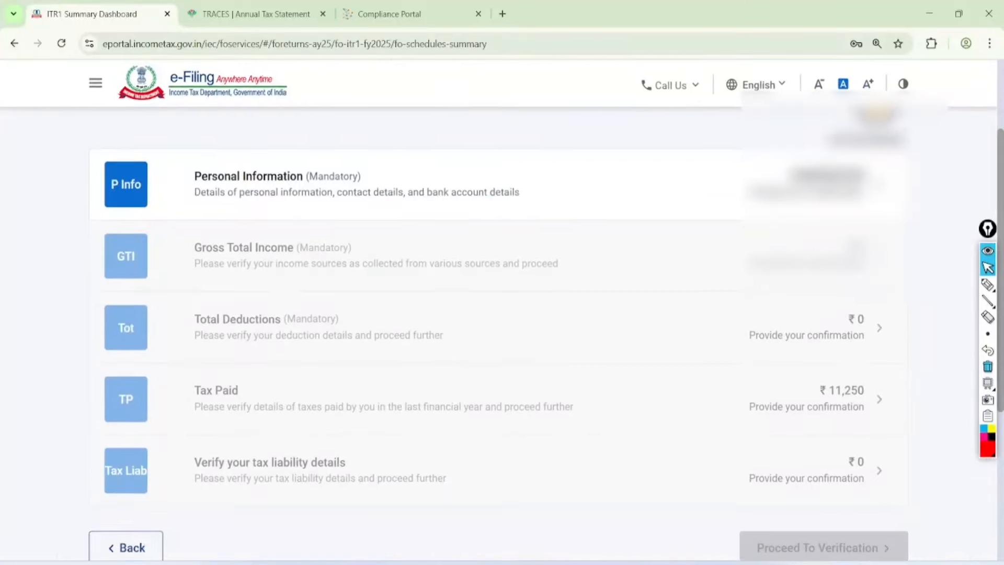
{"action": "scroll", "coordinate": [634, 314], "scroll_direction": "up", "scroll_amount": 1}
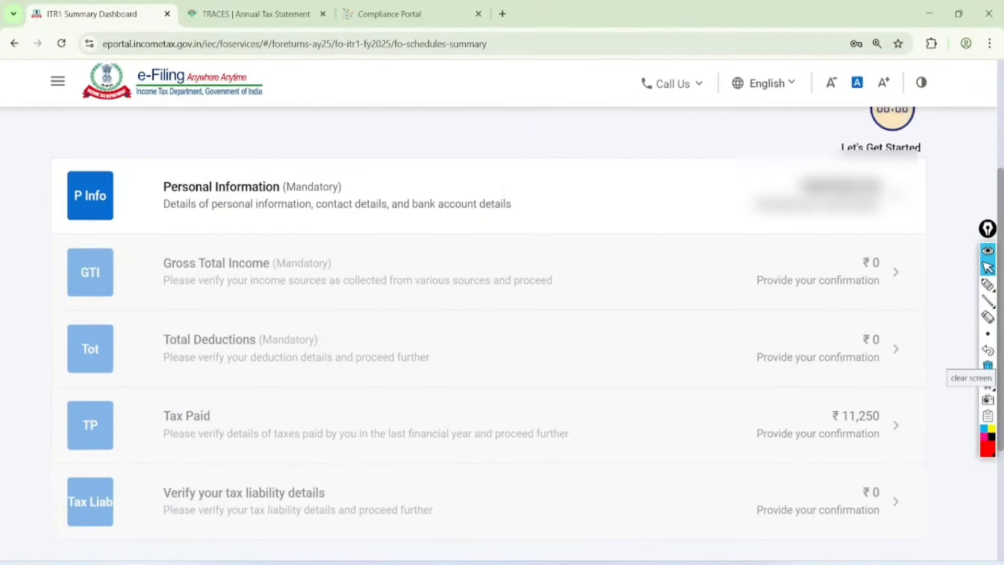
{"action": "left_click", "coordinate": [502, 194]}
Step: Open the Nature of Employment list and annotate it with a '192 Salary' note
{"action": "scroll", "coordinate": [502, 262], "scroll_direction": "up", "scroll_amount": 3}
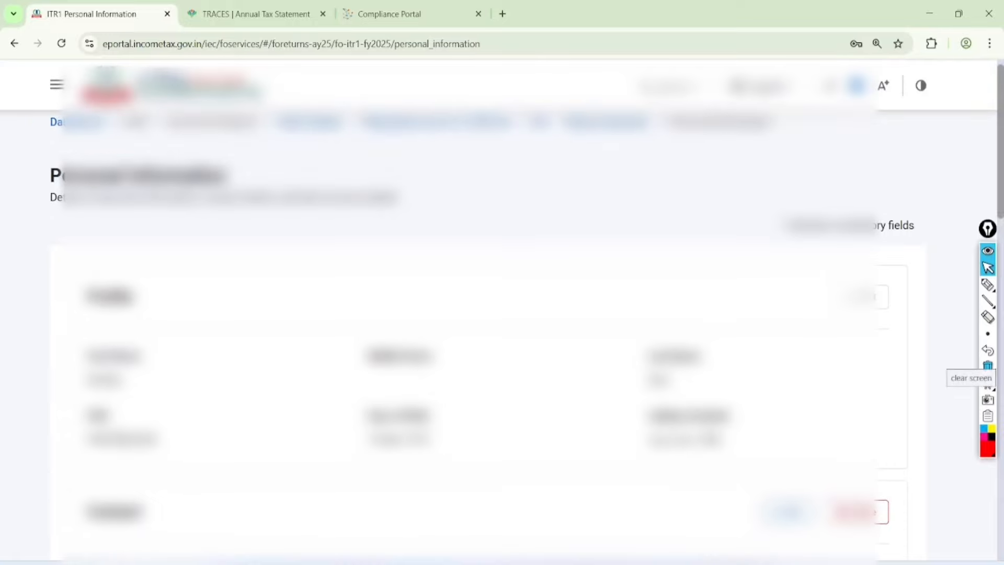
{"action": "scroll", "coordinate": [502, 313], "scroll_direction": "down", "scroll_amount": 5}
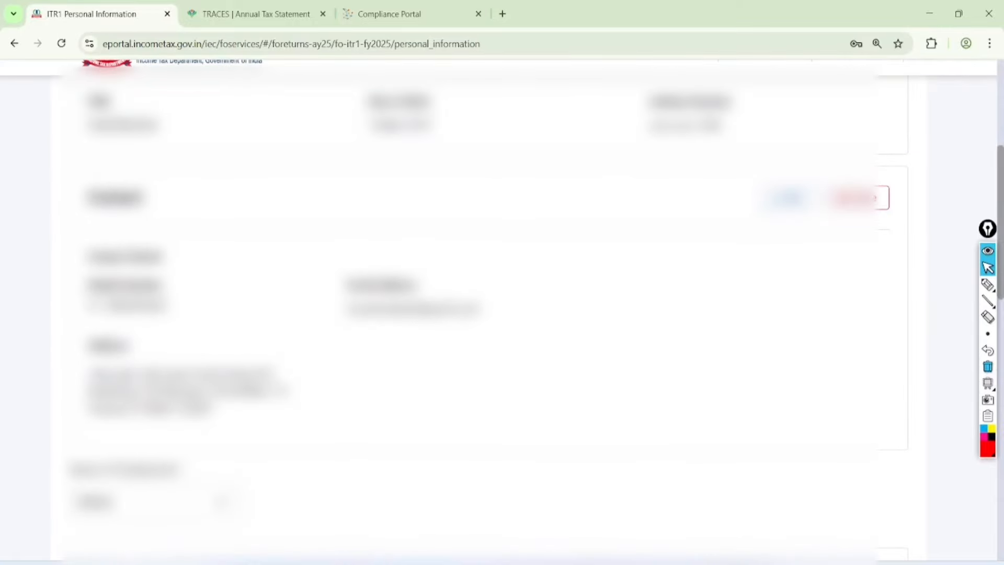
{"action": "scroll", "coordinate": [502, 314], "scroll_direction": "down", "scroll_amount": 10}
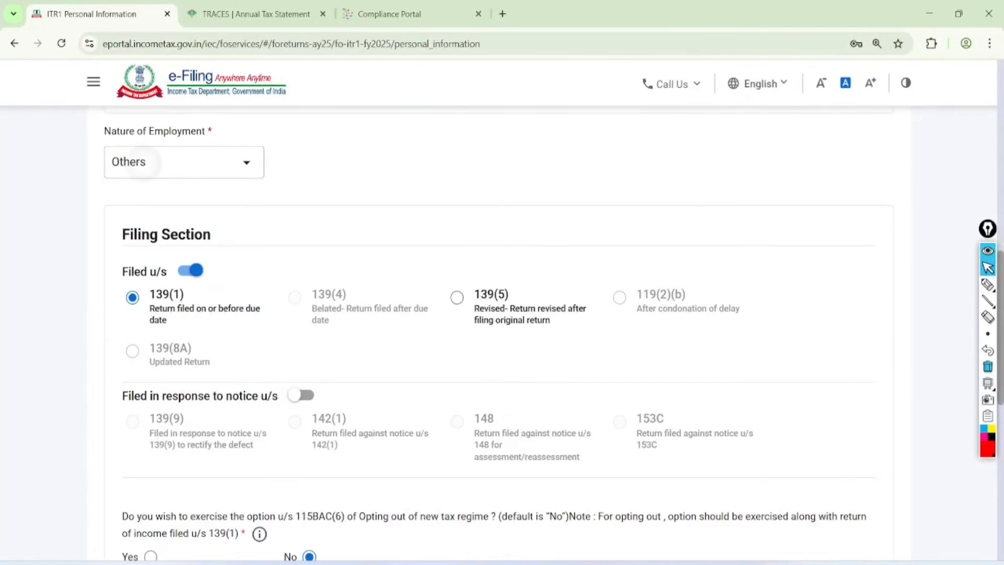
{"action": "left_click", "coordinate": [144, 162]}
{"action": "left_click", "coordinate": [987, 285]}
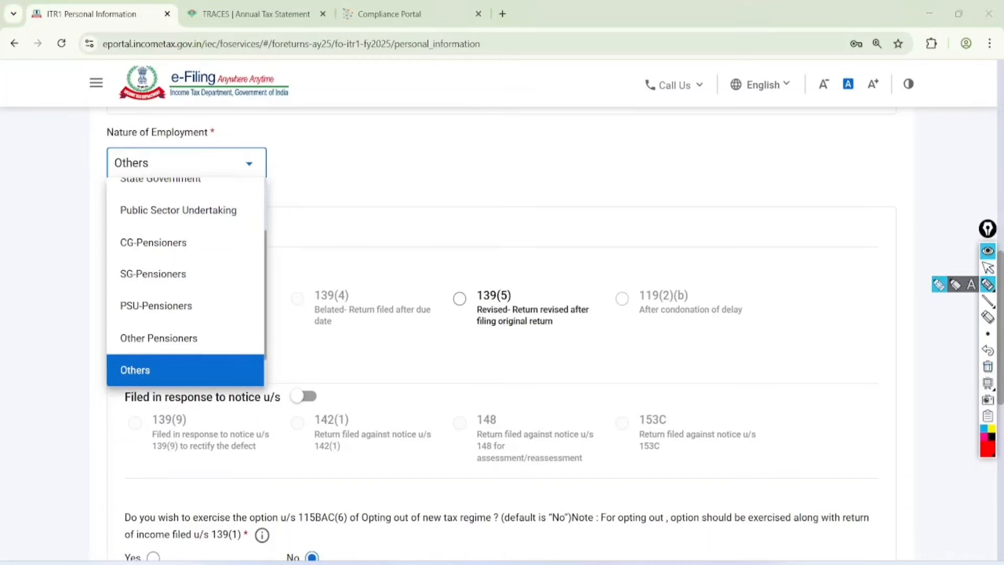
{"action": "left_click_drag", "start_coordinate": [358, 146], "coordinate": [369, 173]}
{"action": "mouse_move", "coordinate": [386, 134]}
{"action": "left_mouse_down"}
{"action": "mouse_move", "coordinate": [389, 160]}
{"action": "mouse_move", "coordinate": [421, 120]}
{"action": "mouse_move", "coordinate": [378, 181]}
{"action": "left_mouse_up"}
{"action": "left_click_drag", "start_coordinate": [443, 136], "coordinate": [383, 194]}
{"action": "mouse_move", "coordinate": [449, 176]}
{"action": "left_mouse_down"}
{"action": "mouse_move", "coordinate": [440, 214]}
{"action": "mouse_move", "coordinate": [474, 170]}
{"action": "mouse_move", "coordinate": [539, 139]}
{"action": "left_mouse_up"}
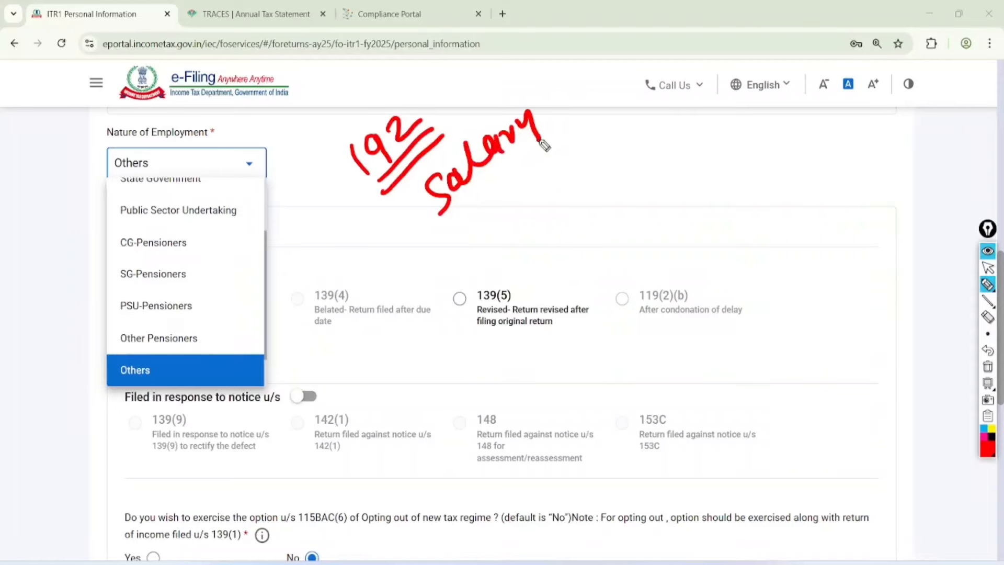
{"action": "mouse_move", "coordinate": [472, 203]}
{"action": "left_mouse_down"}
{"action": "mouse_move", "coordinate": [500, 190]}
{"action": "mouse_move", "coordinate": [538, 145]}
{"action": "left_mouse_up"}
{"action": "left_click_drag", "start_coordinate": [484, 217], "coordinate": [530, 170]}
{"action": "left_click", "coordinate": [988, 267]}
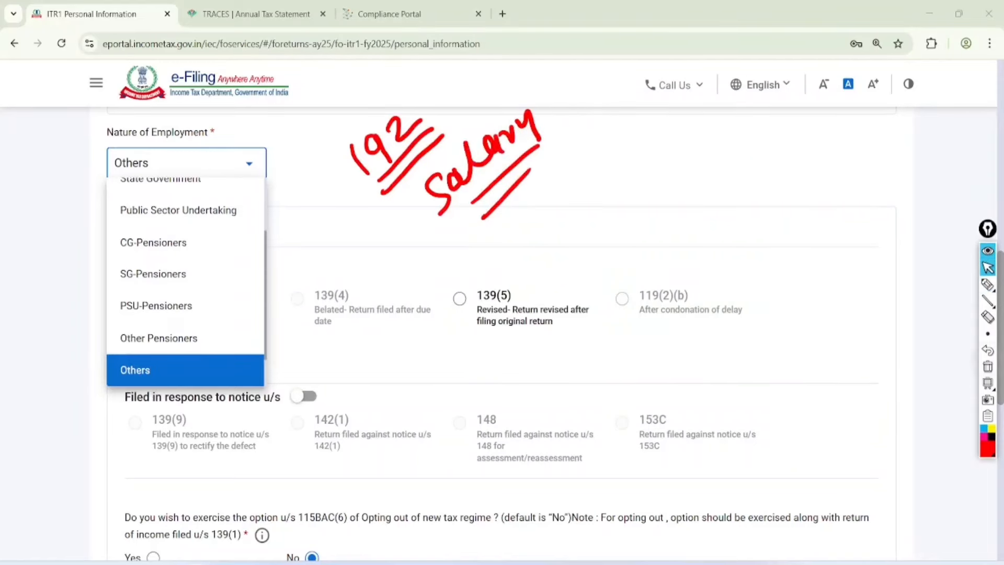
Step: Choose 'Not Applicable (e.g. Family pension etc.)' and accept the greyed-out Salary schedule warning
{"action": "scroll", "coordinate": [186, 231], "scroll_direction": "down", "scroll_amount": 1}
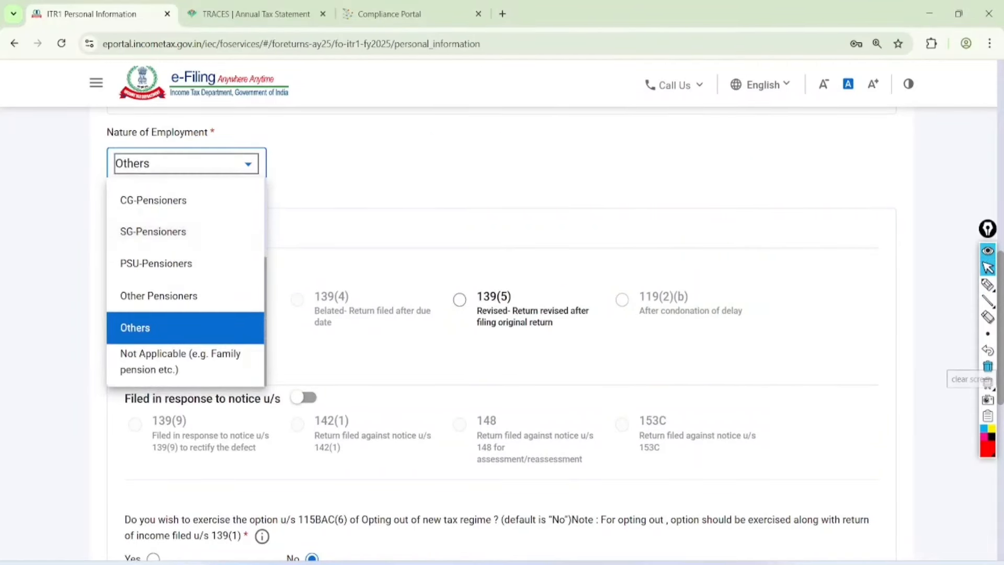
{"action": "left_click", "coordinate": [180, 361]}
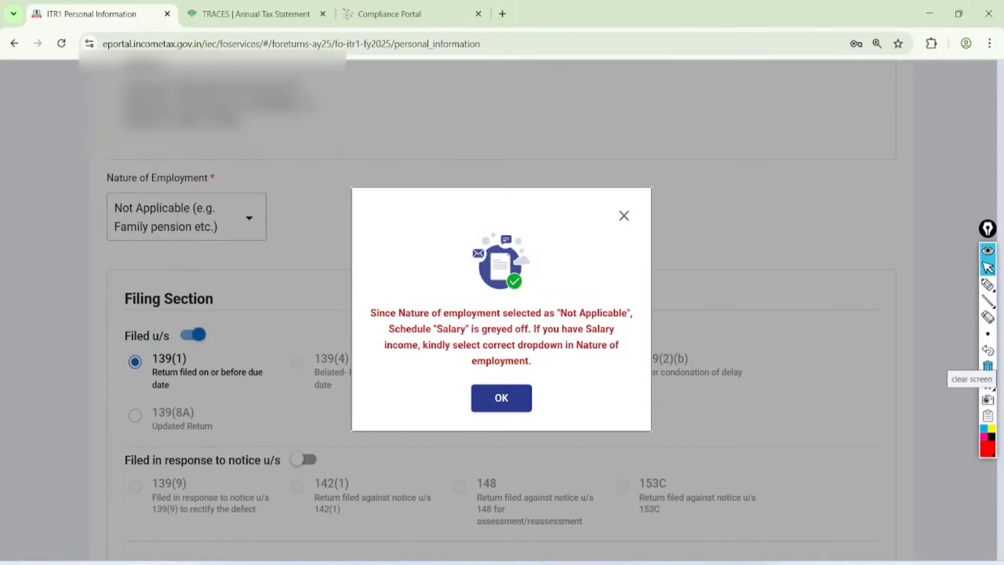
{"action": "left_click", "coordinate": [502, 398]}
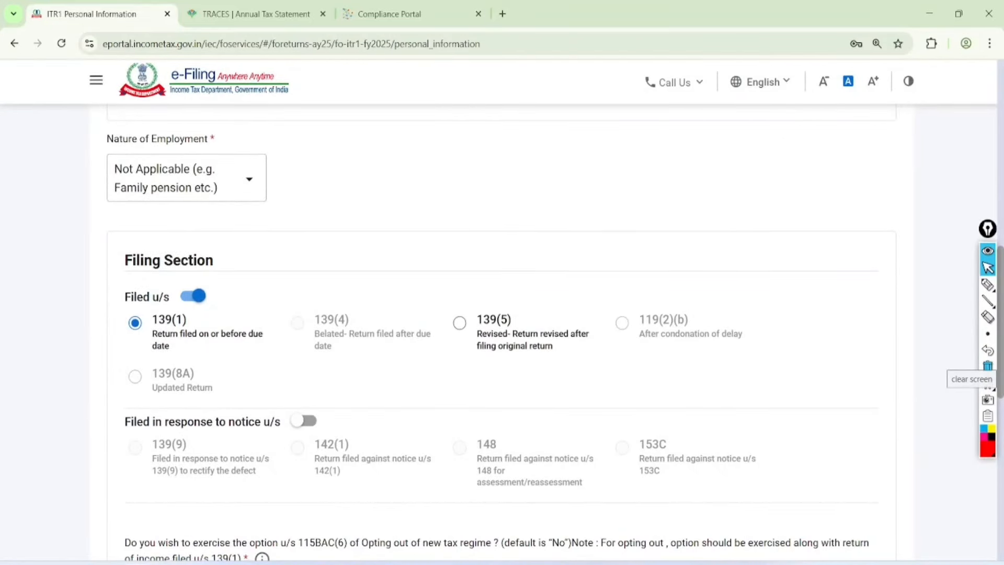
{"action": "left_click", "coordinate": [187, 178]}
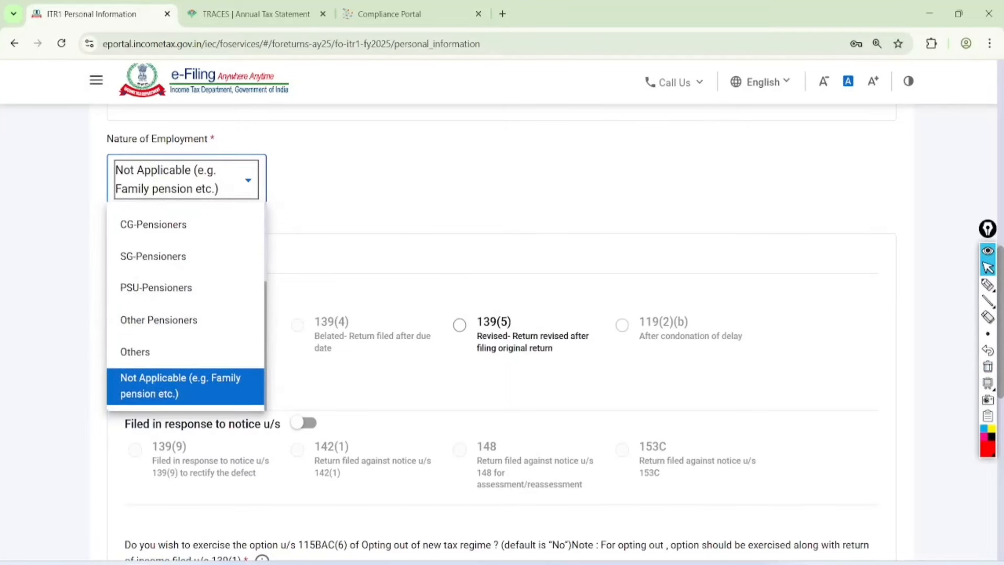
{"action": "key", "text": "Escape"}
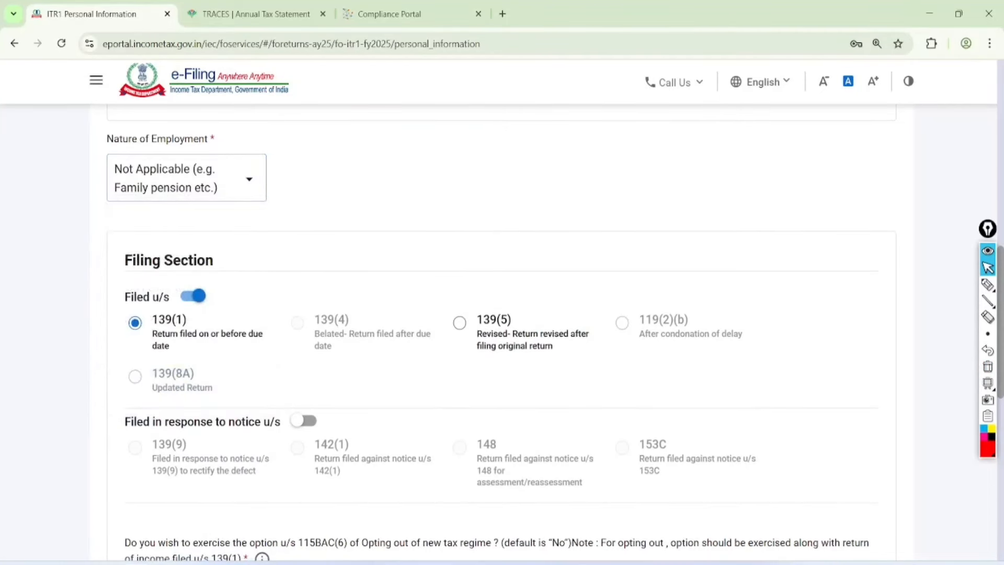
{"action": "scroll", "coordinate": [502, 334], "scroll_direction": "down", "scroll_amount": 2}
{"action": "left_click", "coordinate": [988, 283]}
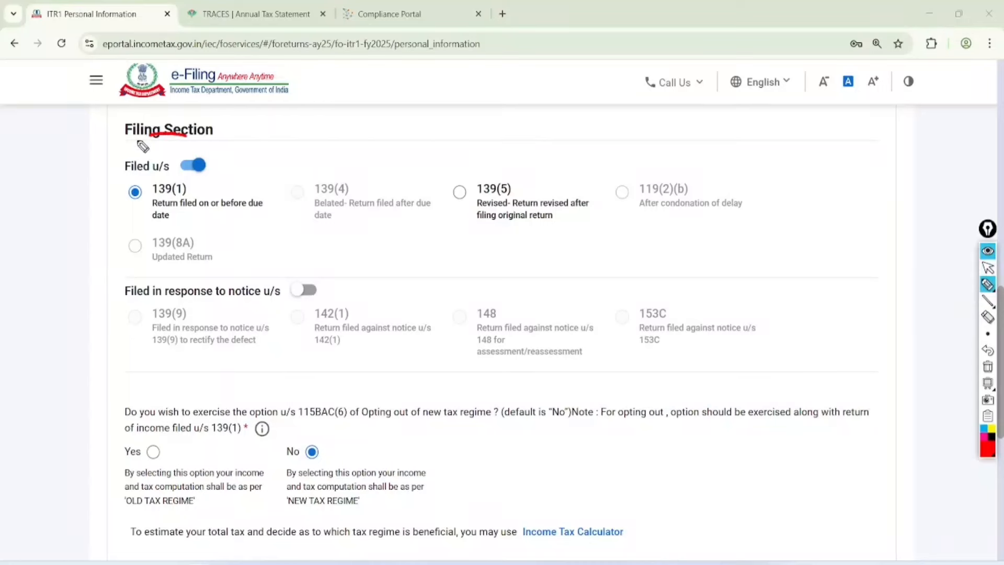
Step: Highlight the 'Filed u/s 139(1)' filing section, then clear the mark
{"action": "mouse_move", "coordinate": [139, 141]}
{"action": "left_mouse_down"}
{"action": "mouse_move", "coordinate": [225, 191]}
{"action": "mouse_move", "coordinate": [165, 140]}
{"action": "left_mouse_up"}
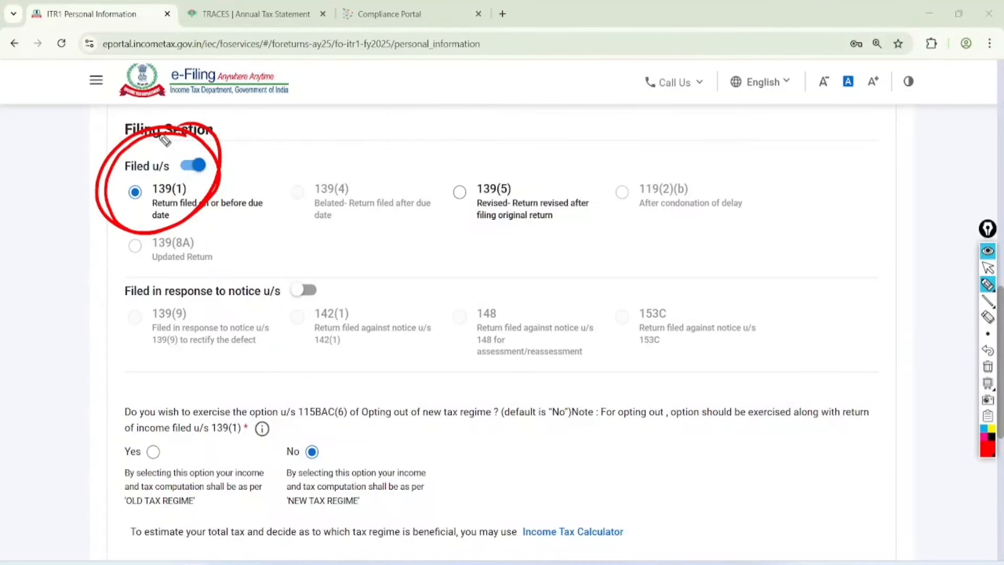
{"action": "left_click", "coordinate": [988, 268]}
{"action": "left_click", "coordinate": [988, 366]}
{"action": "scroll", "coordinate": [502, 334], "scroll_direction": "down", "scroll_amount": 5}
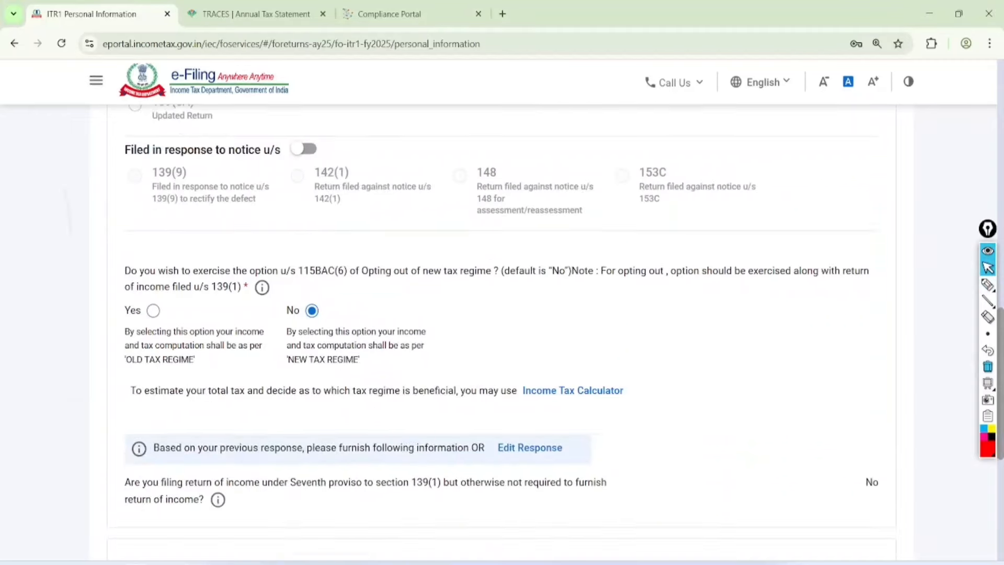
Step: Keep the 115BAC(6) opt-out answer at No, annotating the new versus old regime choice
{"action": "left_click", "coordinate": [988, 284]}
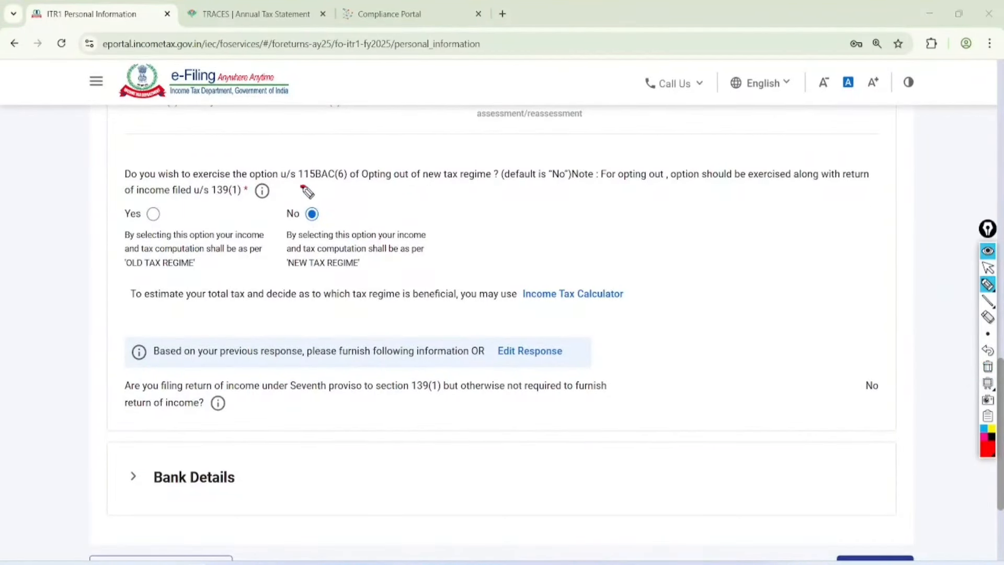
{"action": "left_click_drag", "start_coordinate": [302, 187], "coordinate": [508, 187]}
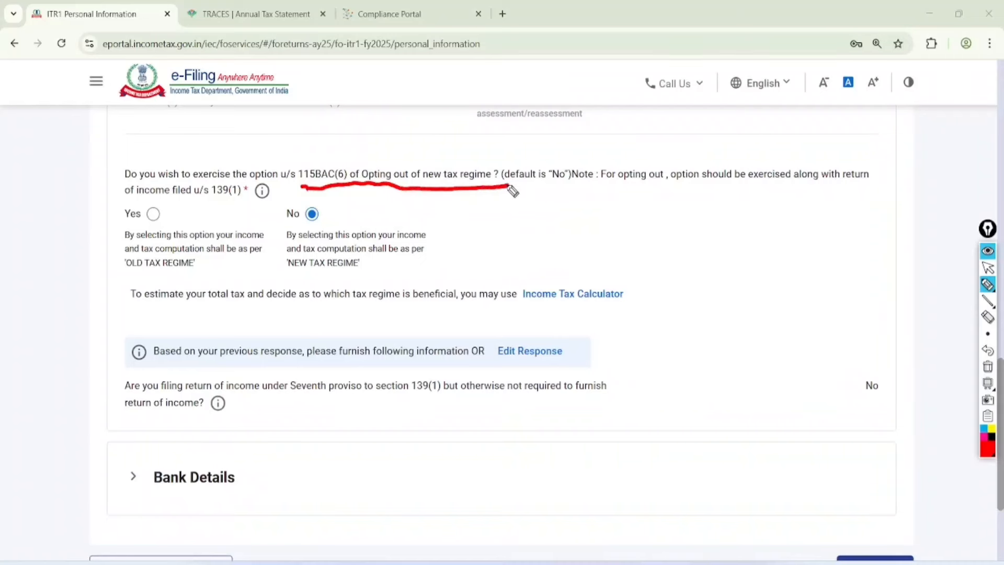
{"action": "left_click_drag", "start_coordinate": [315, 217], "coordinate": [395, 186]}
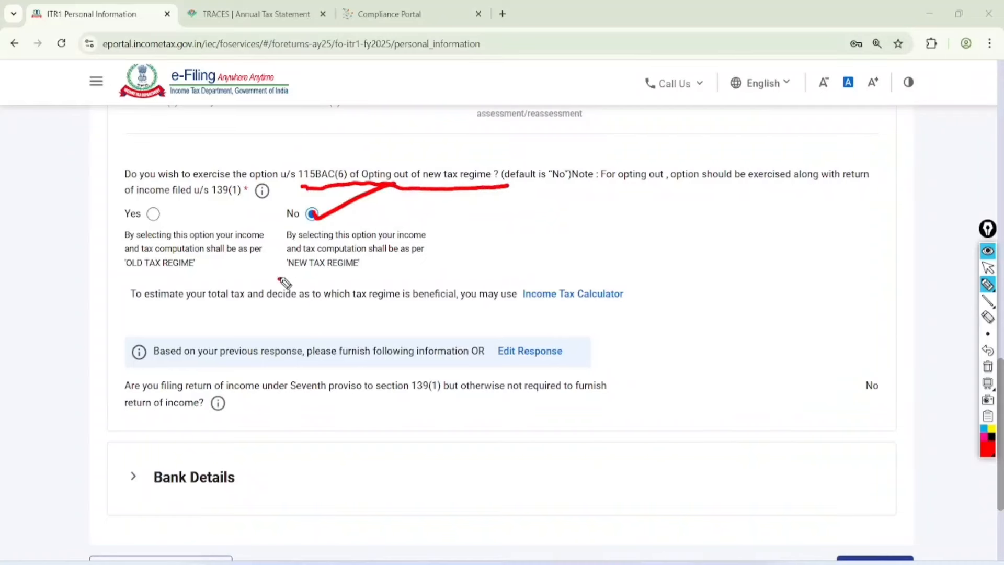
{"action": "left_click_drag", "start_coordinate": [280, 278], "coordinate": [385, 270]}
{"action": "mouse_move", "coordinate": [494, 242]}
{"action": "left_mouse_down"}
{"action": "mouse_move", "coordinate": [522, 251]}
{"action": "mouse_move", "coordinate": [520, 269]}
{"action": "left_mouse_up"}
{"action": "left_click", "coordinate": [546, 227]}
{"action": "mouse_move", "coordinate": [552, 238]}
{"action": "left_mouse_down"}
{"action": "mouse_move", "coordinate": [573, 251]}
{"action": "mouse_move", "coordinate": [580, 233]}
{"action": "mouse_move", "coordinate": [601, 230]}
{"action": "mouse_move", "coordinate": [611, 253]}
{"action": "mouse_move", "coordinate": [621, 241]}
{"action": "left_mouse_up"}
{"action": "left_click_drag", "start_coordinate": [570, 271], "coordinate": [639, 253]}
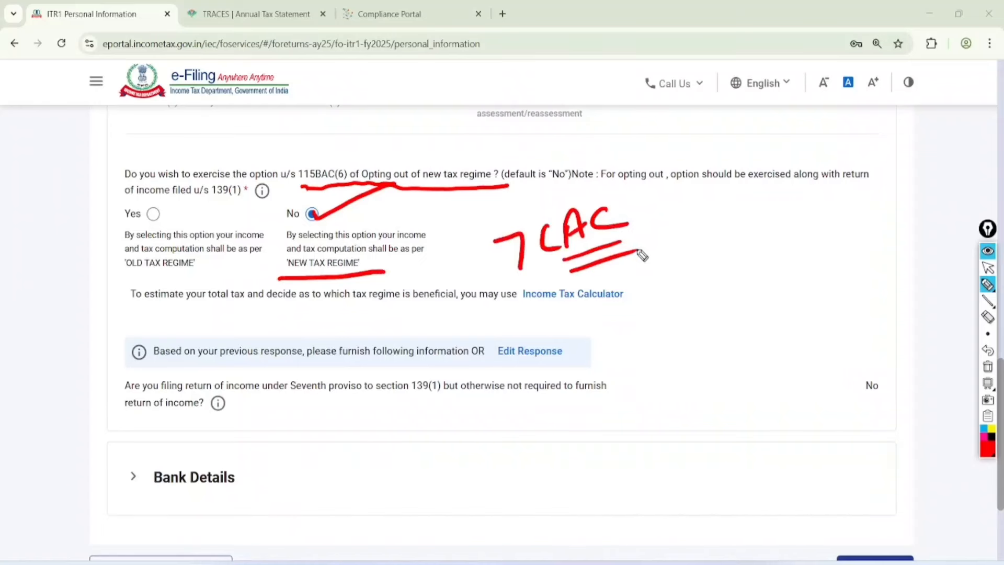
{"action": "left_click_drag", "start_coordinate": [149, 209], "coordinate": [224, 169]}
{"action": "left_click_drag", "start_coordinate": [115, 282], "coordinate": [200, 268]}
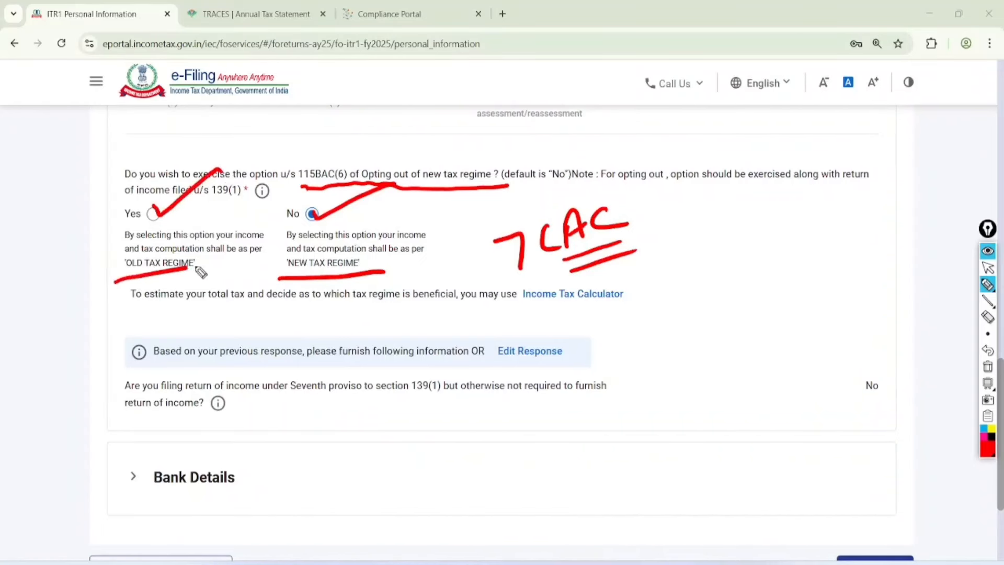
{"action": "left_click", "coordinate": [988, 268]}
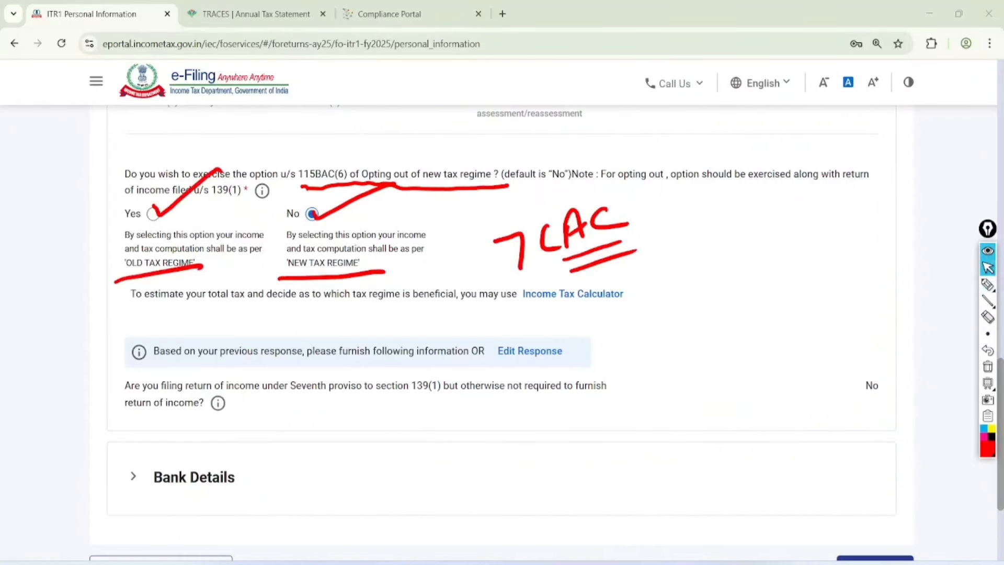
{"action": "left_click", "coordinate": [987, 366]}
{"action": "scroll", "coordinate": [502, 314], "scroll_direction": "down", "scroll_amount": 2}
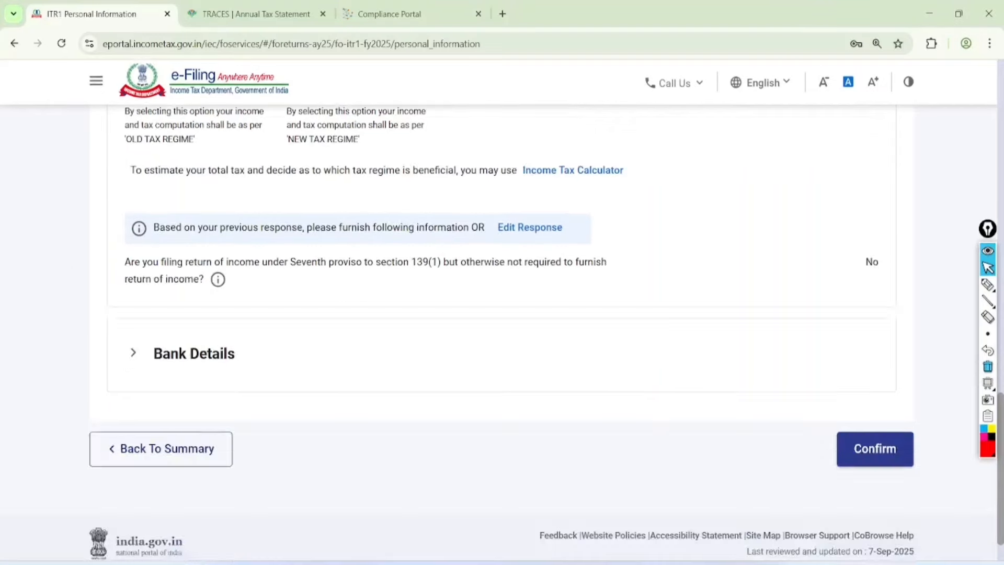
{"action": "scroll", "coordinate": [502, 314], "scroll_direction": "up", "scroll_amount": 3}
{"action": "scroll", "coordinate": [157, 391], "scroll_direction": "down", "scroll_amount": 3}
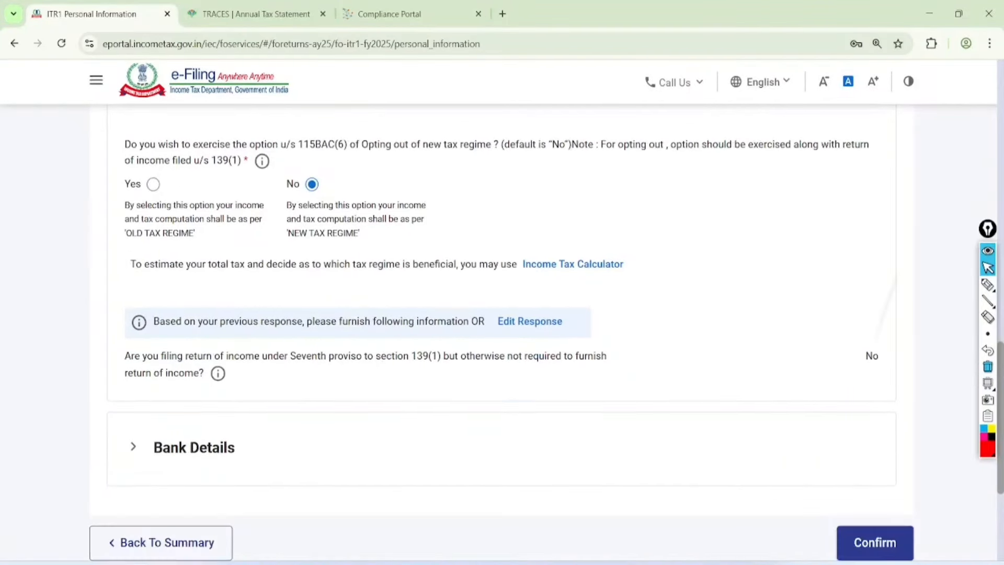
Step: Expand Bank Details, verify the validated account is nominated for refund, and confirm Personal Information
{"action": "left_click", "coordinate": [157, 391]}
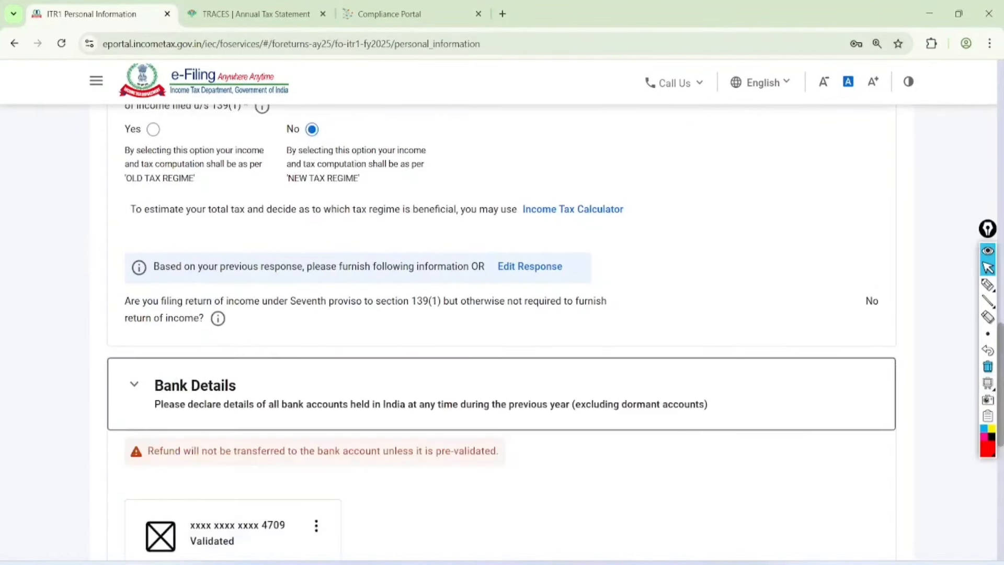
{"action": "scroll", "coordinate": [157, 391], "scroll_direction": "down", "scroll_amount": 6}
{"action": "left_click", "coordinate": [987, 285]}
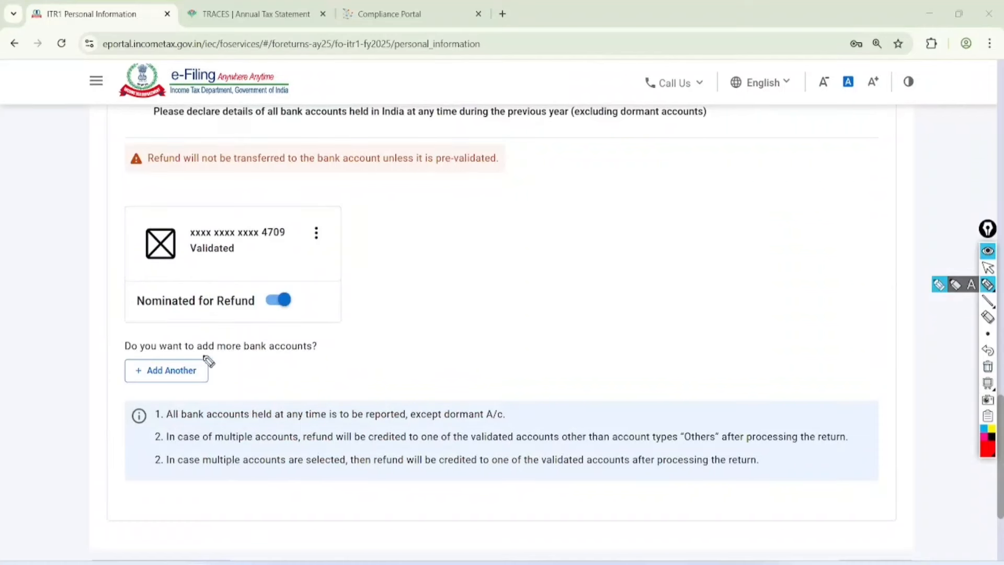
{"action": "mouse_move", "coordinate": [212, 341]}
{"action": "left_mouse_down"}
{"action": "mouse_move", "coordinate": [168, 343]}
{"action": "mouse_move", "coordinate": [202, 400]}
{"action": "mouse_move", "coordinate": [180, 360]}
{"action": "left_mouse_up"}
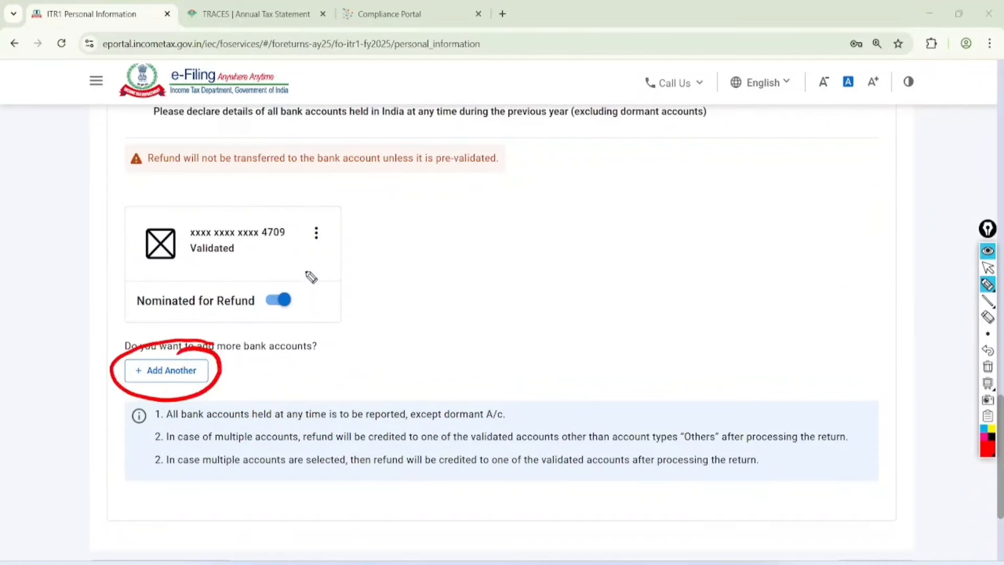
{"action": "mouse_move", "coordinate": [194, 264]}
{"action": "left_mouse_down"}
{"action": "mouse_move", "coordinate": [209, 267]}
{"action": "mouse_move", "coordinate": [258, 222]}
{"action": "mouse_move", "coordinate": [192, 266]}
{"action": "left_mouse_up"}
{"action": "mouse_move", "coordinate": [306, 273]}
{"action": "left_mouse_down"}
{"action": "mouse_move", "coordinate": [314, 307]}
{"action": "mouse_move", "coordinate": [298, 287]}
{"action": "left_mouse_up"}
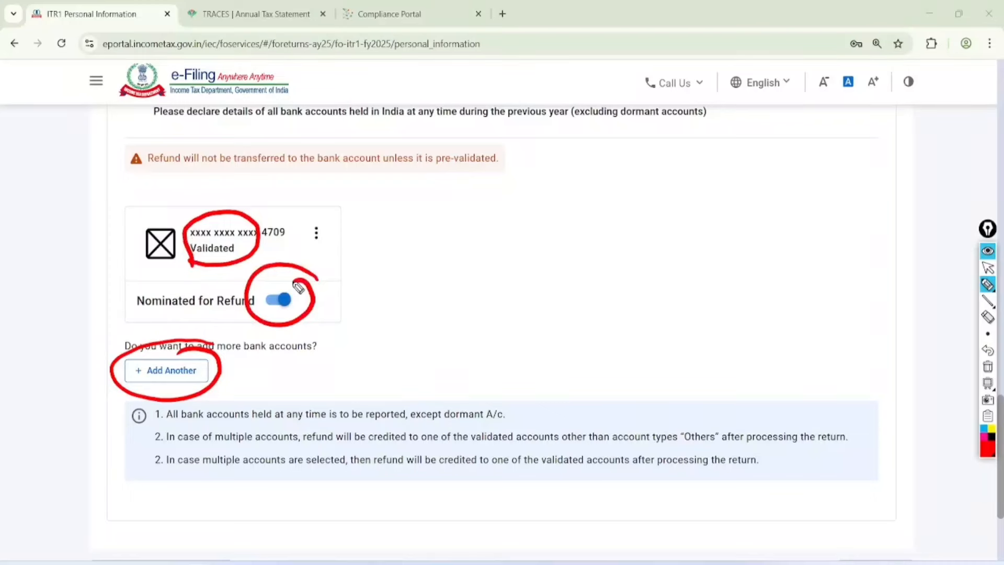
{"action": "left_click", "coordinate": [988, 267]}
{"action": "left_click", "coordinate": [988, 367]}
{"action": "scroll", "coordinate": [988, 366], "scroll_direction": "down", "scroll_amount": 3}
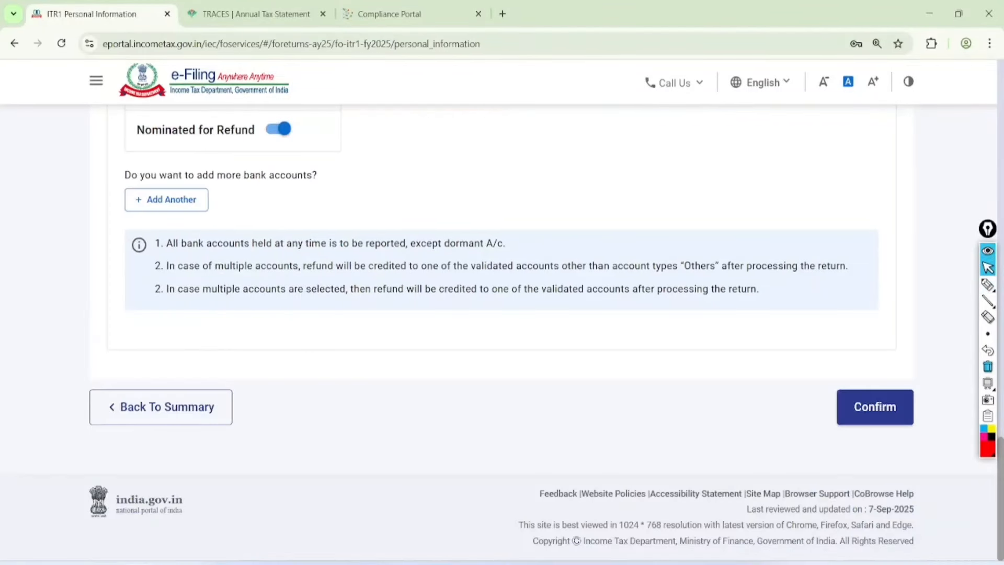
{"action": "left_click", "coordinate": [875, 407]}
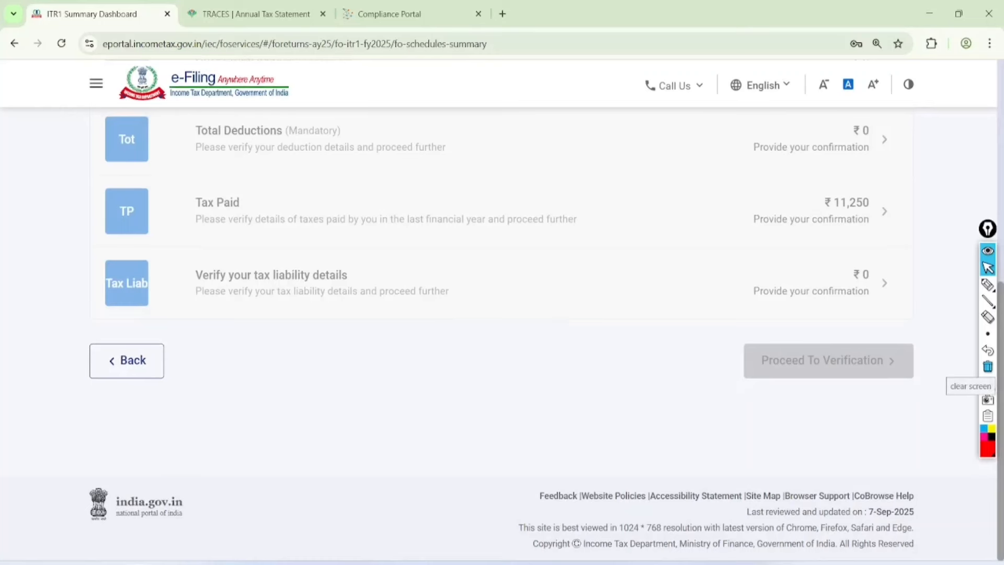
Step: Open Gross Total Income and acknowledge that salary income is not applicable and cannot be edited
{"action": "scroll", "coordinate": [502, 314], "scroll_direction": "up", "scroll_amount": 2}
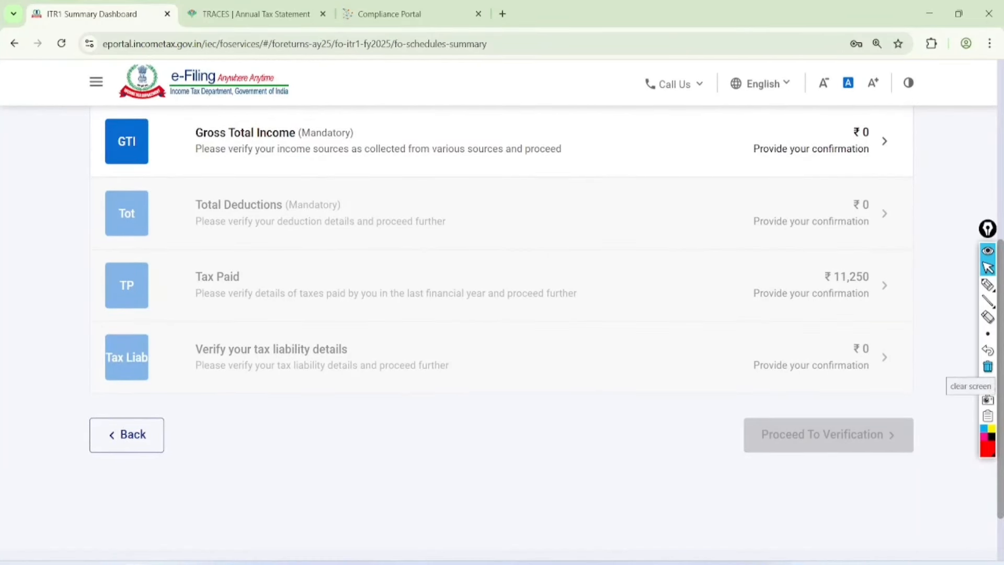
{"action": "left_click", "coordinate": [884, 140]}
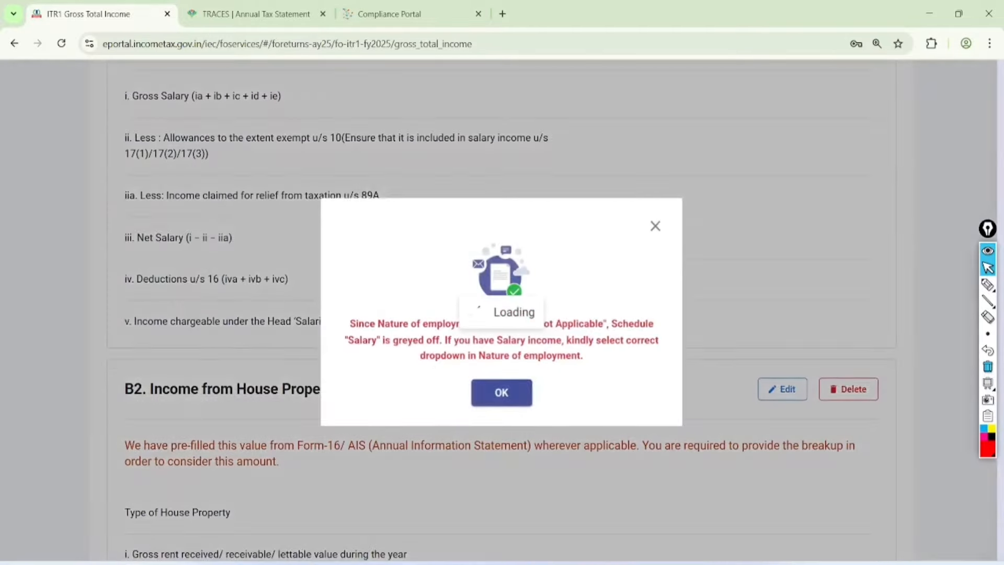
{"action": "key", "text": "Return"}
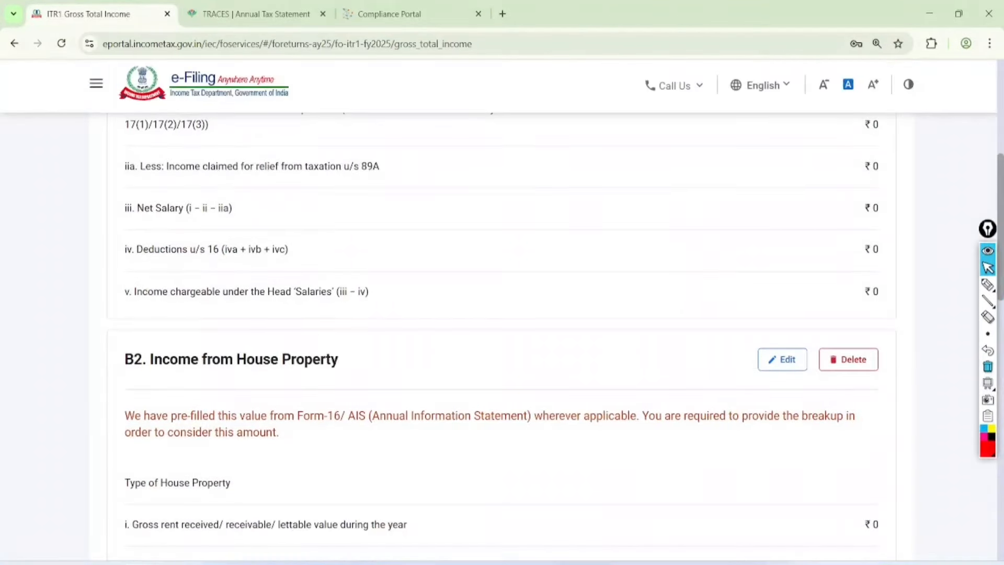
{"action": "scroll", "coordinate": [502, 314], "scroll_direction": "down", "scroll_amount": 3}
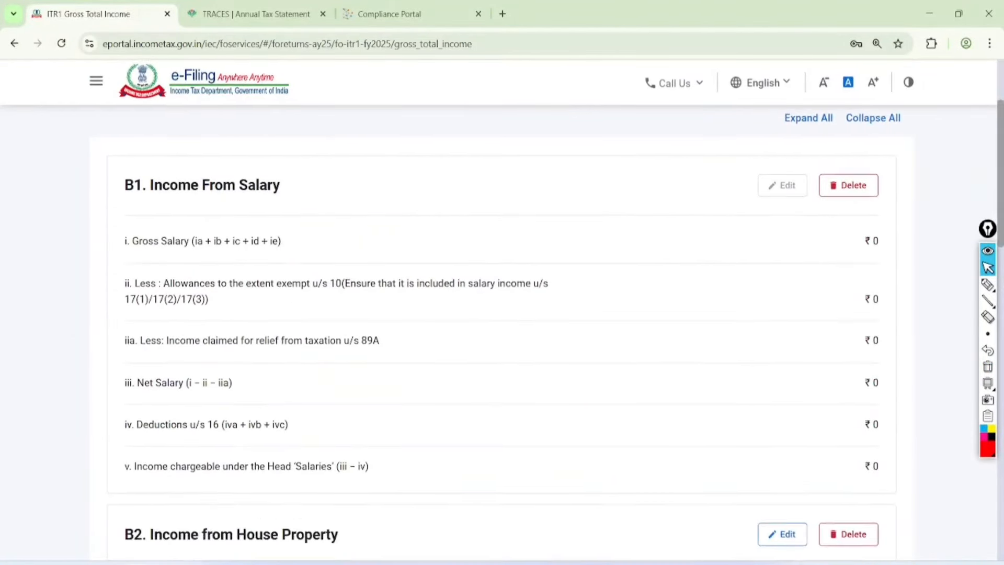
{"action": "left_click", "coordinate": [988, 285]}
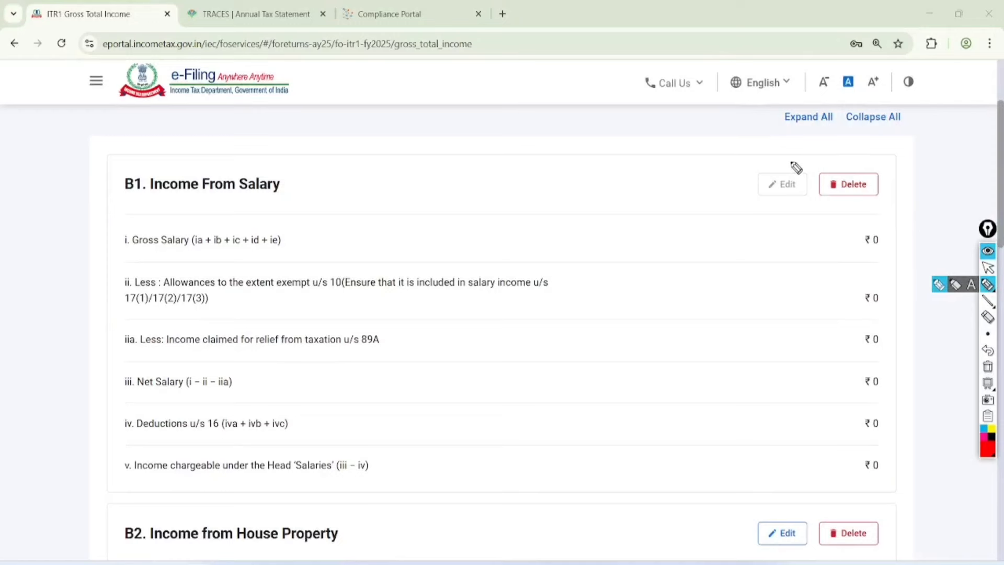
{"action": "mouse_move", "coordinate": [812, 149]}
{"action": "left_mouse_down"}
{"action": "mouse_move", "coordinate": [773, 146]}
{"action": "mouse_move", "coordinate": [819, 210]}
{"action": "mouse_move", "coordinate": [786, 142]}
{"action": "left_mouse_up"}
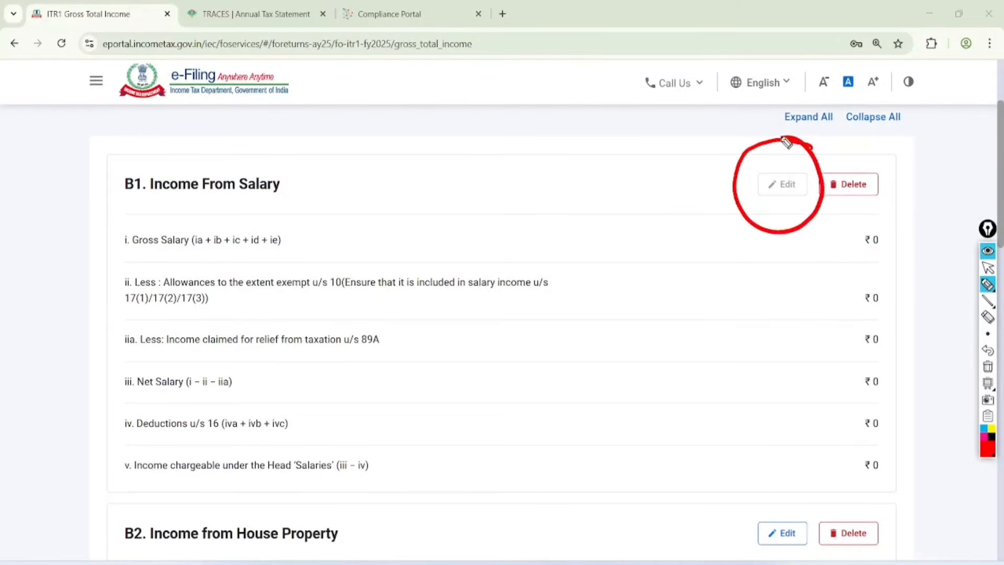
{"action": "left_click", "coordinate": [988, 268]}
{"action": "left_click", "coordinate": [988, 366]}
Step: Start editing B2 Income from House Property and bring up its Type list
{"action": "scroll", "coordinate": [988, 366], "scroll_direction": "down", "scroll_amount": 1}
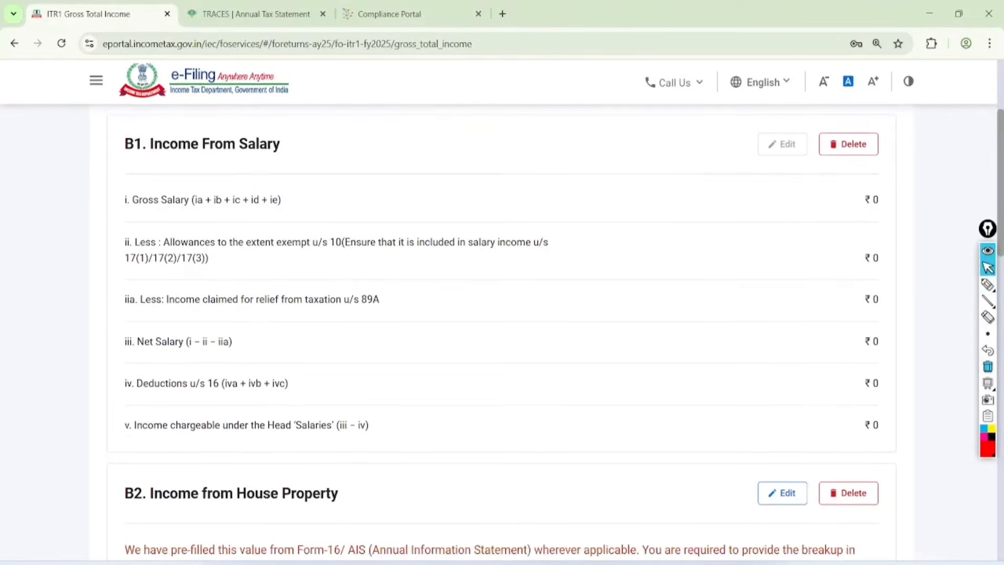
{"action": "scroll", "coordinate": [988, 366], "scroll_direction": "down", "scroll_amount": 2}
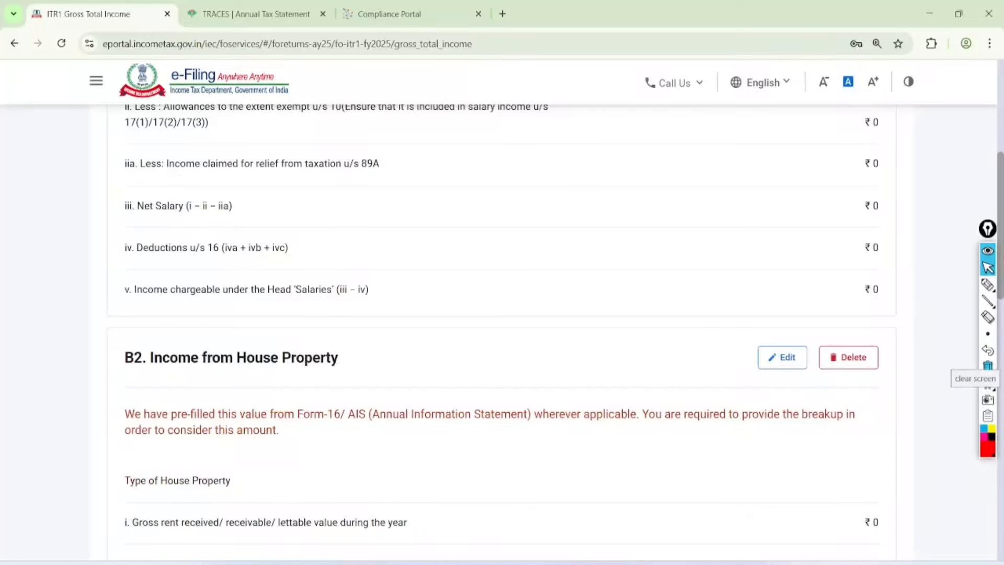
{"action": "left_click", "coordinate": [988, 285]}
{"action": "mouse_move", "coordinate": [810, 316]}
{"action": "left_mouse_down"}
{"action": "mouse_move", "coordinate": [772, 312]}
{"action": "mouse_move", "coordinate": [831, 350]}
{"action": "mouse_move", "coordinate": [800, 313]}
{"action": "left_mouse_up"}
{"action": "left_click", "coordinate": [987, 268]}
{"action": "left_click", "coordinate": [987, 366]}
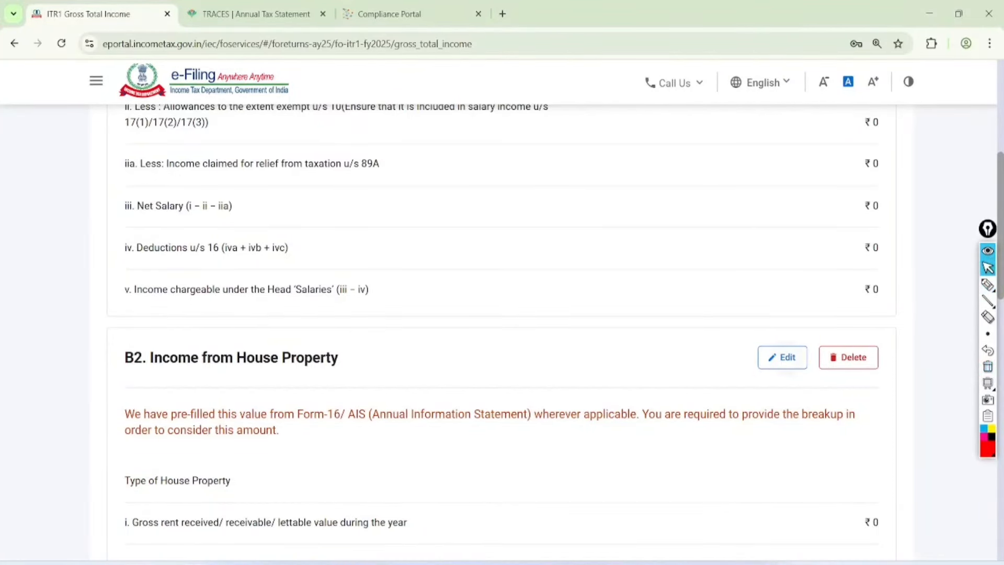
{"action": "left_click", "coordinate": [783, 357]}
{"action": "left_click", "coordinate": [815, 384]}
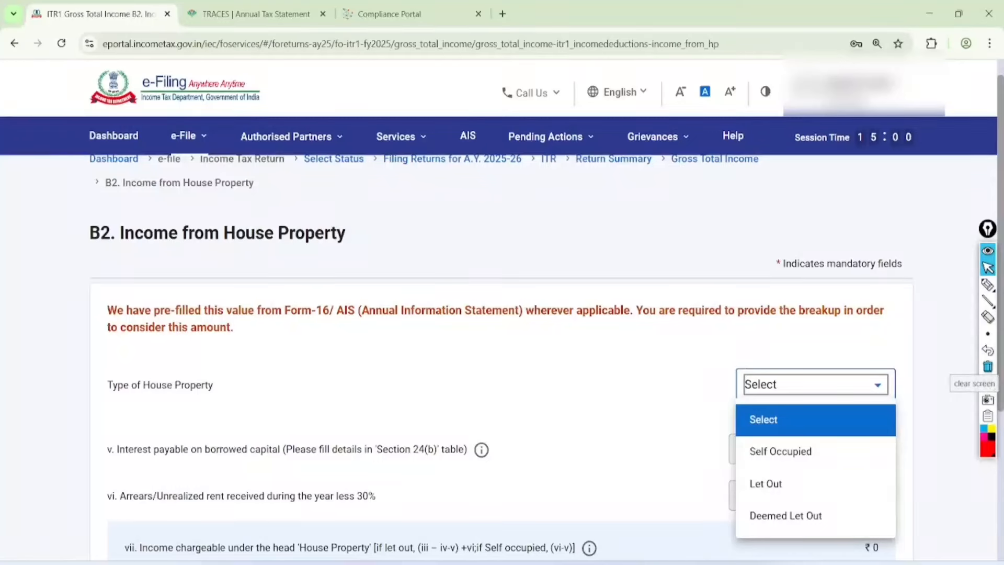
Step: Set the house property type to Let Out with gross rent 100000, save, and dismiss the salary notice
{"action": "left_click", "coordinate": [766, 483]}
{"action": "left_click", "coordinate": [824, 446]}
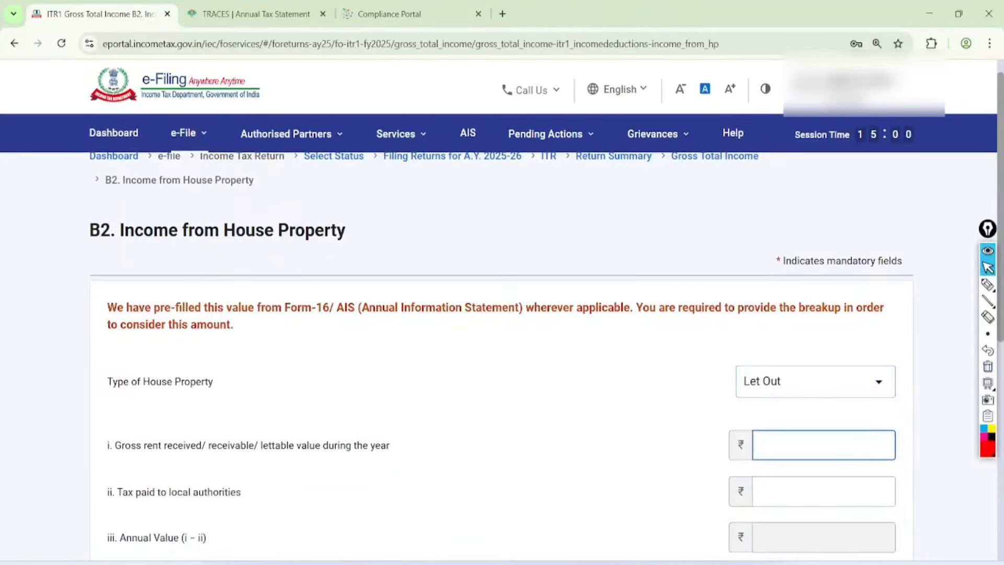
{"action": "type", "text": "100000"}
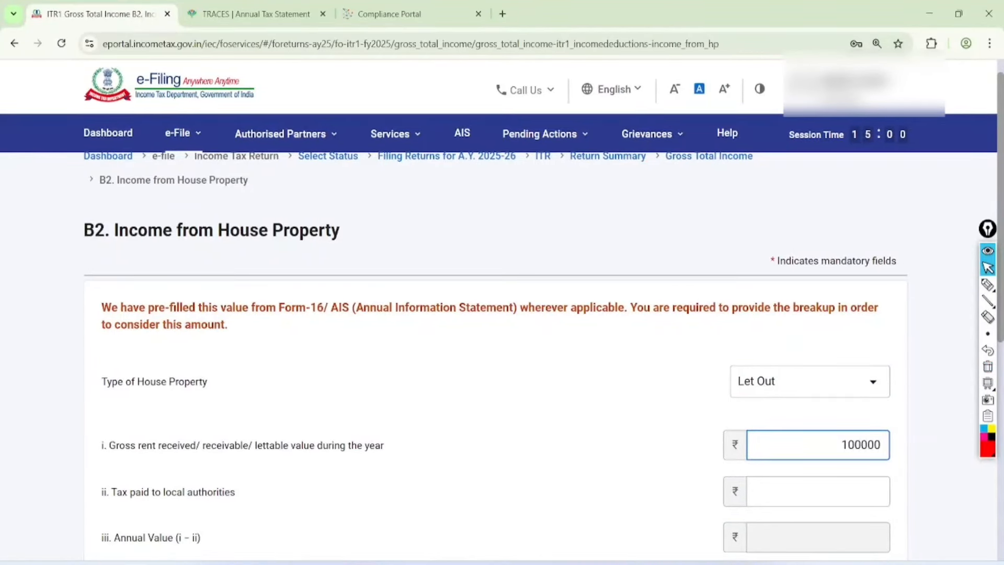
{"action": "scroll", "coordinate": [502, 314], "scroll_direction": "down", "scroll_amount": 10}
{"action": "scroll", "coordinate": [502, 314], "scroll_direction": "up", "scroll_amount": 3}
{"action": "scroll", "coordinate": [502, 314], "scroll_direction": "down", "scroll_amount": 3}
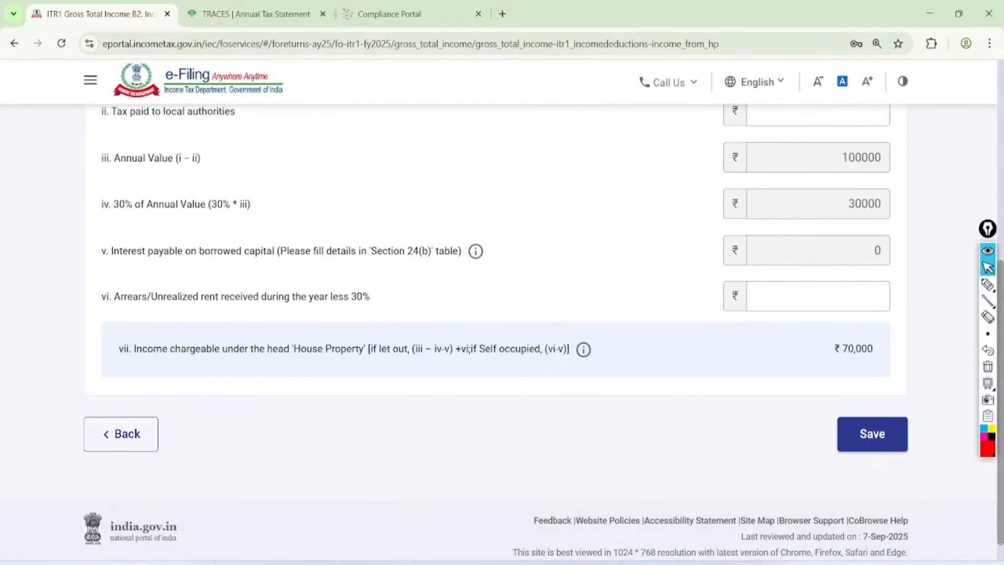
{"action": "key", "text": "Return"}
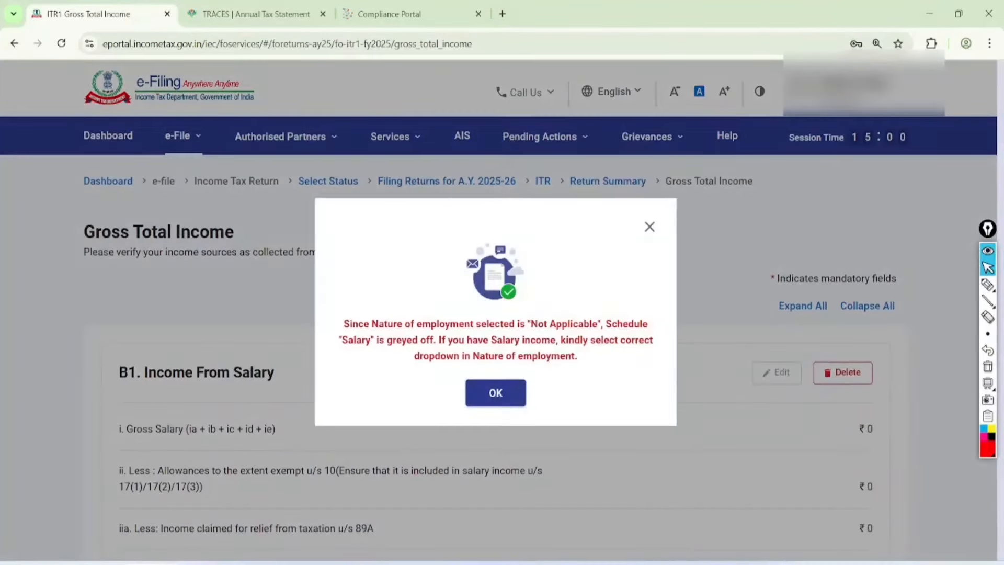
{"action": "key", "text": "Return"}
{"action": "scroll", "coordinate": [502, 333], "scroll_direction": "down", "scroll_amount": 15}
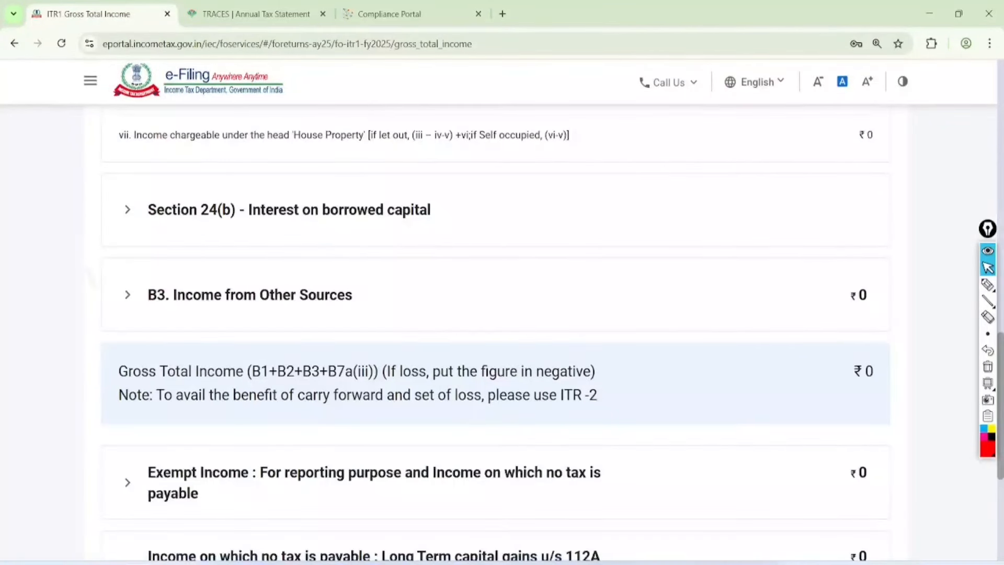
Step: Annotate the Section 24(b) interest and B3 Income from Other Sources headings with rent notes
{"action": "scroll", "coordinate": [502, 333], "scroll_direction": "down", "scroll_amount": 1}
{"action": "left_click", "coordinate": [988, 285]}
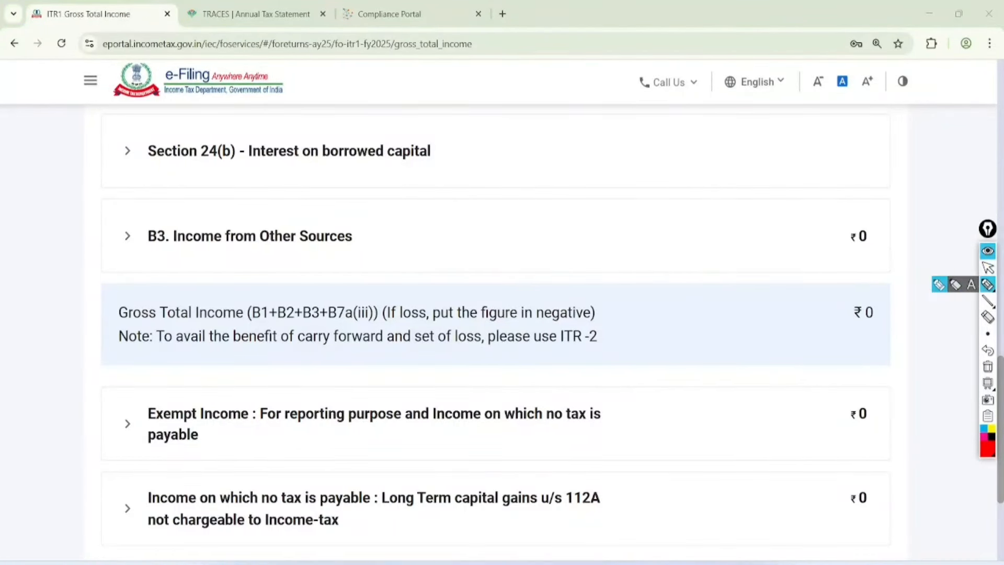
{"action": "mouse_move", "coordinate": [437, 107]}
{"action": "left_mouse_down"}
{"action": "mouse_move", "coordinate": [447, 159]}
{"action": "mouse_move", "coordinate": [441, 114]}
{"action": "mouse_move", "coordinate": [539, 153]}
{"action": "mouse_move", "coordinate": [567, 108]}
{"action": "mouse_move", "coordinate": [552, 160]}
{"action": "mouse_move", "coordinate": [594, 125]}
{"action": "left_mouse_up"}
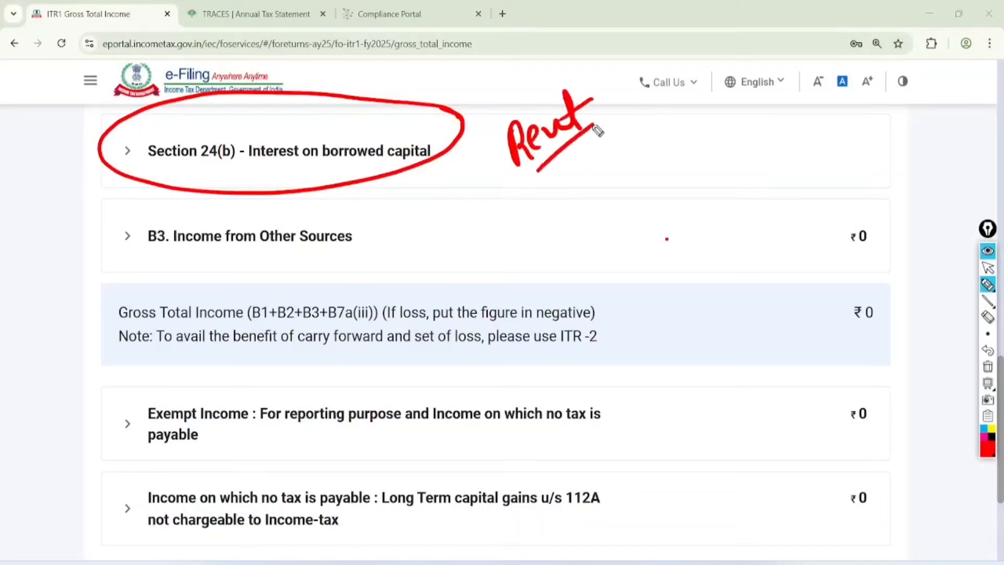
{"action": "mouse_move", "coordinate": [541, 183]}
{"action": "left_mouse_down"}
{"action": "mouse_move", "coordinate": [594, 137]}
{"action": "mouse_move", "coordinate": [656, 149]}
{"action": "mouse_move", "coordinate": [703, 137]}
{"action": "left_mouse_up"}
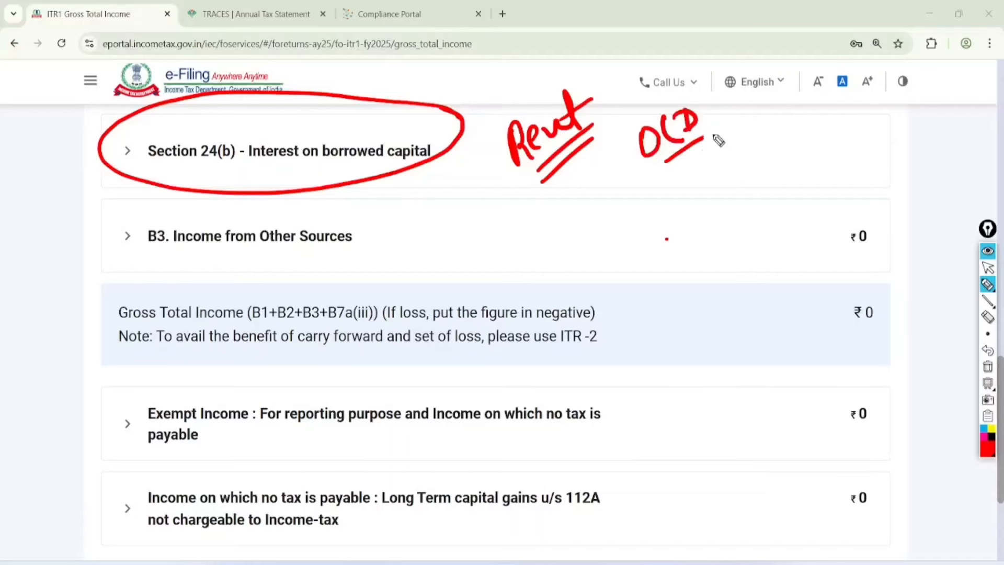
{"action": "left_click_drag", "start_coordinate": [665, 180], "coordinate": [722, 139]}
{"action": "mouse_move", "coordinate": [381, 211]}
{"action": "left_mouse_down"}
{"action": "mouse_move", "coordinate": [131, 236]}
{"action": "mouse_move", "coordinate": [369, 208]}
{"action": "left_mouse_up"}
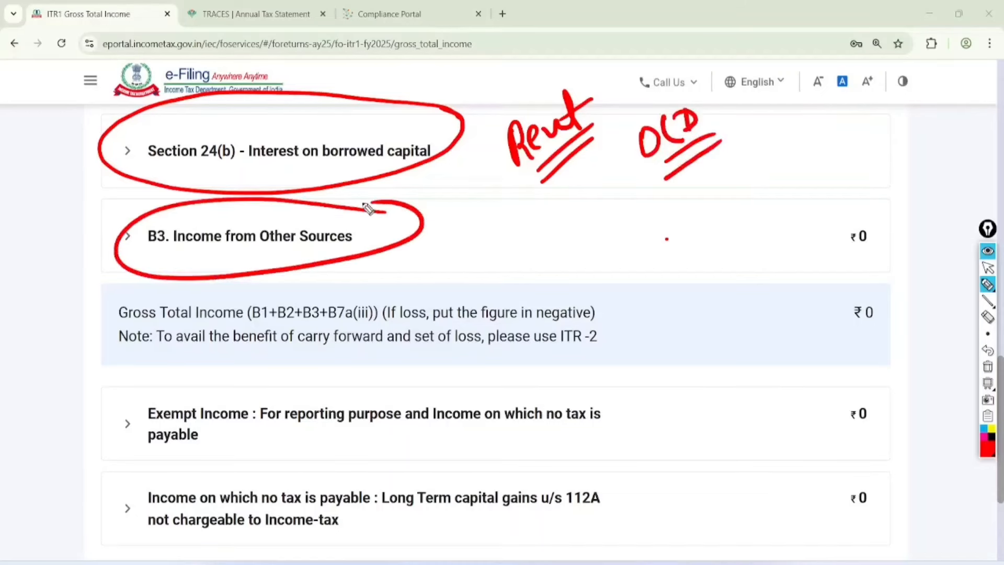
{"action": "left_click", "coordinate": [988, 268]}
{"action": "left_click", "coordinate": [988, 367]}
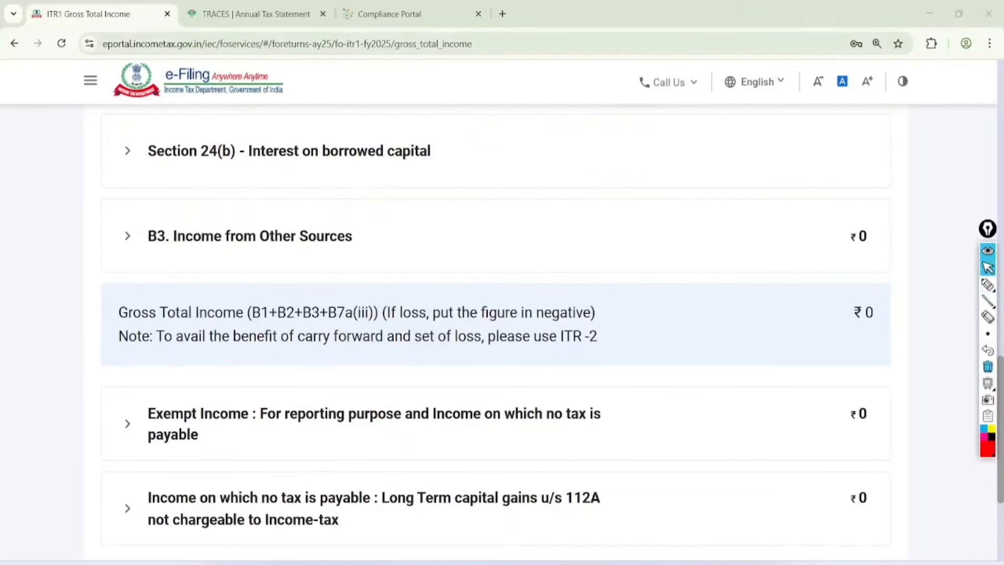
Step: Add an Income from Other Sources entry with Nature of Income 'Any Other' and begin its amount
{"action": "left_click", "coordinate": [250, 236]}
{"action": "scroll", "coordinate": [496, 336], "scroll_direction": "down", "scroll_amount": 2}
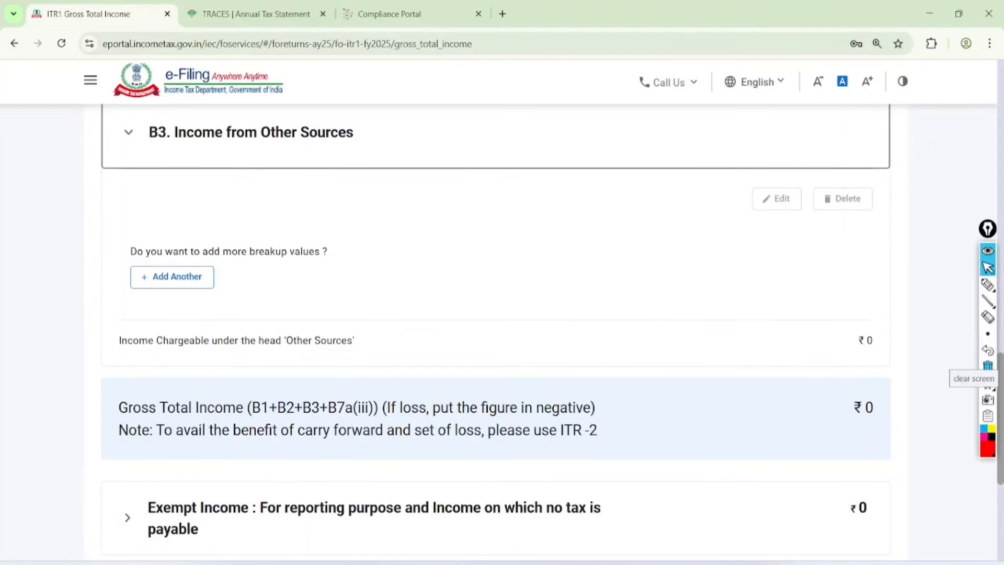
{"action": "left_click", "coordinate": [172, 276]}
{"action": "left_click", "coordinate": [186, 340]}
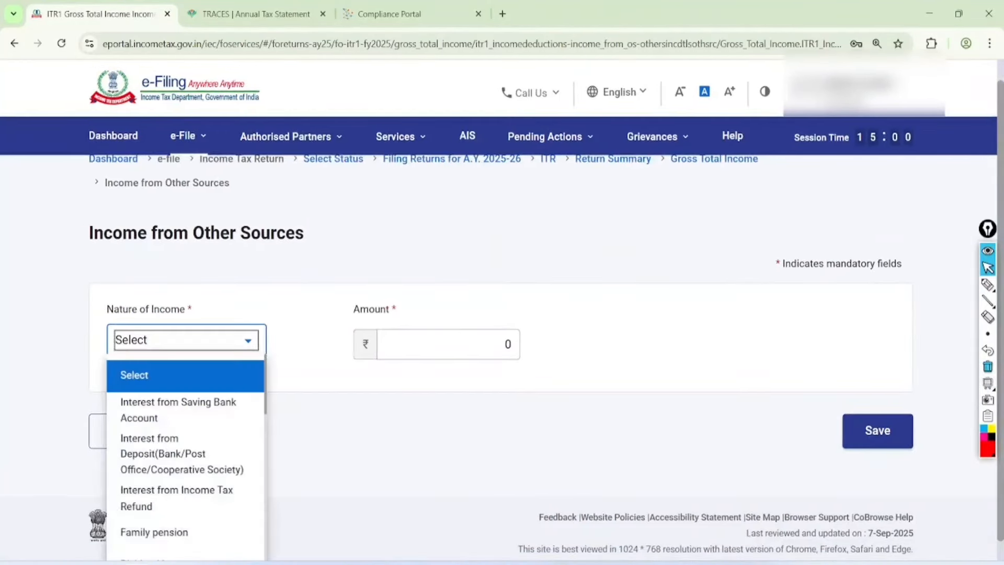
{"action": "scroll", "coordinate": [185, 455], "scroll_direction": "down", "scroll_amount": 6}
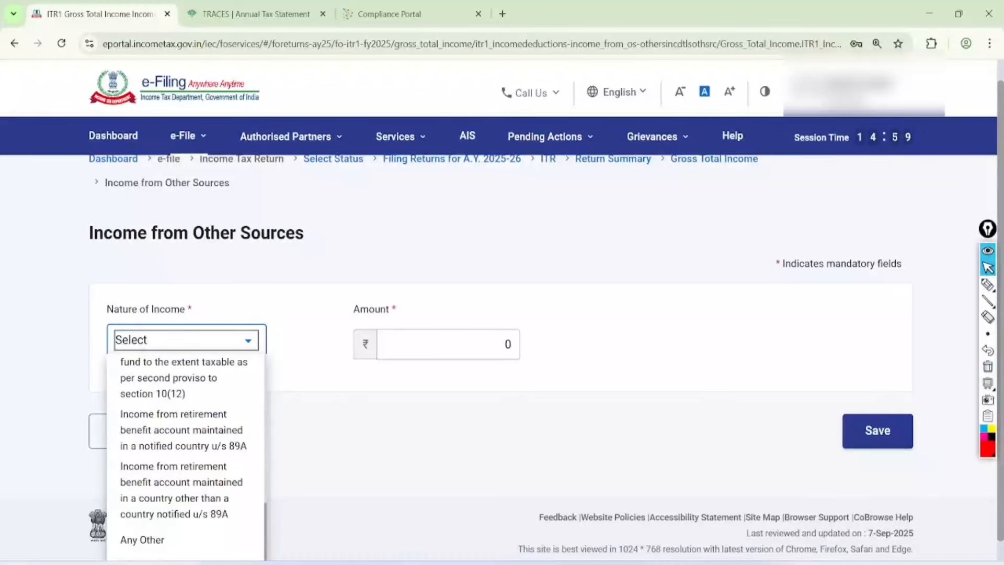
{"action": "left_click", "coordinate": [142, 540]}
{"action": "left_click", "coordinate": [411, 340]}
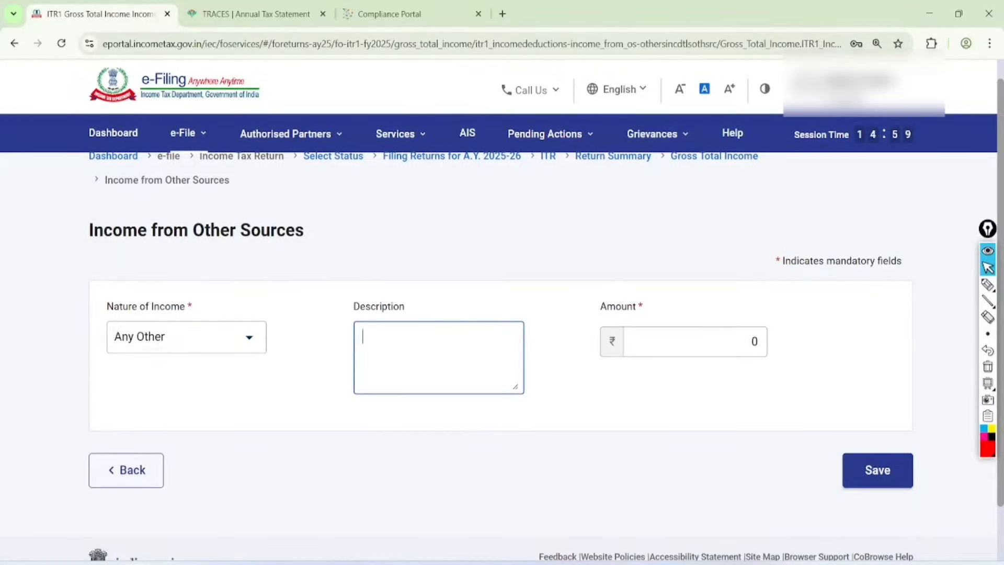
{"action": "left_click", "coordinate": [750, 349]}
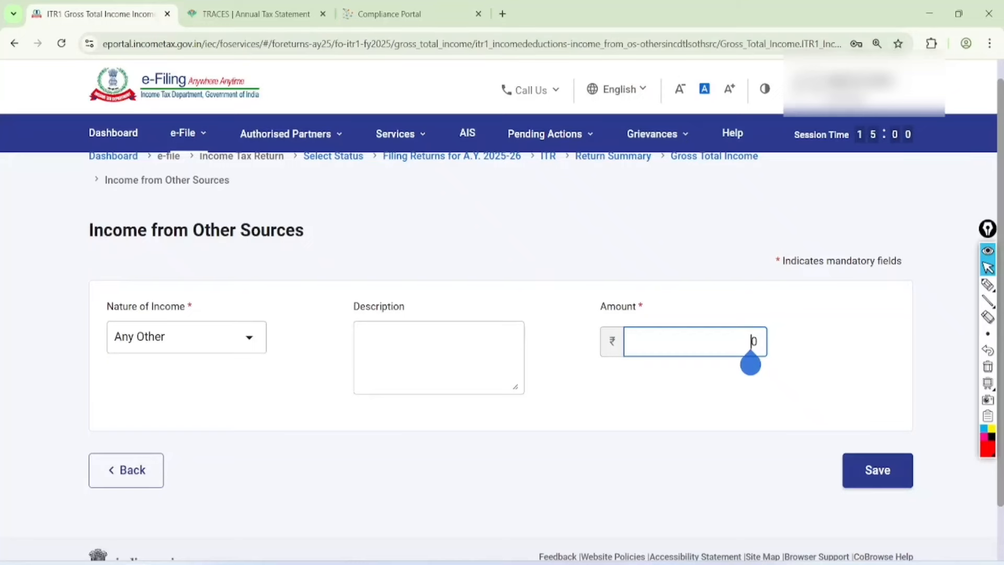
{"action": "key", "text": "ctrl+3"}
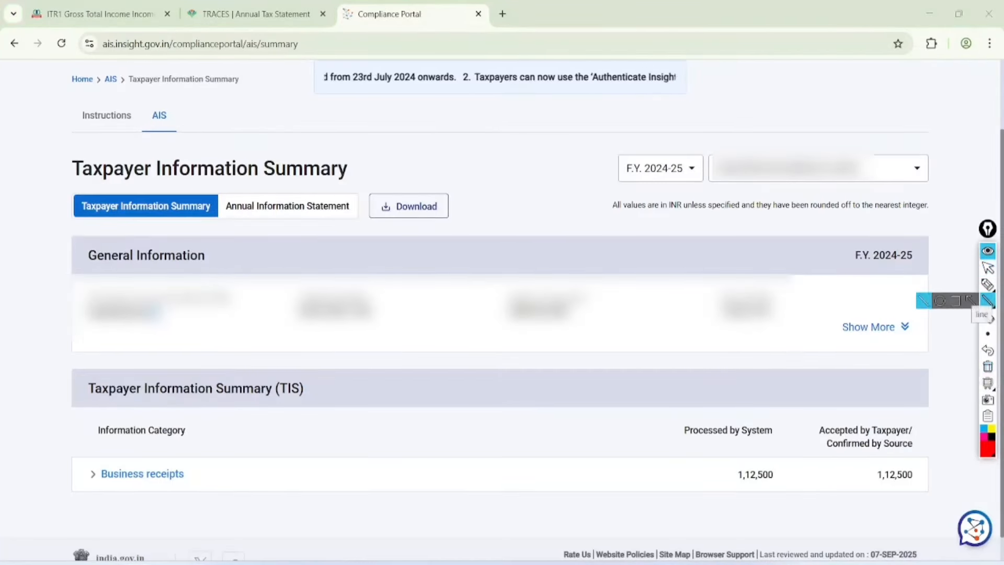
Step: Confirm the AIS Business receipts of 1,12,500 processed by the system, then go back to the ITR1 form
{"action": "left_click", "coordinate": [988, 285]}
{"action": "mouse_move", "coordinate": [805, 423]}
{"action": "left_mouse_down"}
{"action": "mouse_move", "coordinate": [717, 440]}
{"action": "mouse_move", "coordinate": [755, 425]}
{"action": "left_mouse_up"}
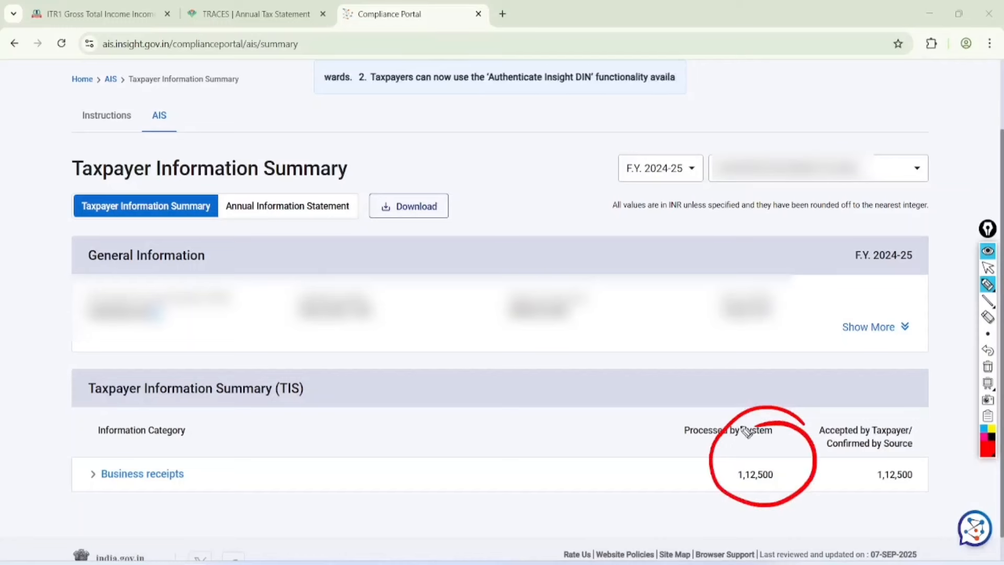
{"action": "mouse_move", "coordinate": [199, 450]}
{"action": "left_mouse_down"}
{"action": "mouse_move", "coordinate": [81, 470]}
{"action": "mouse_move", "coordinate": [84, 490]}
{"action": "mouse_move", "coordinate": [175, 450]}
{"action": "left_mouse_up"}
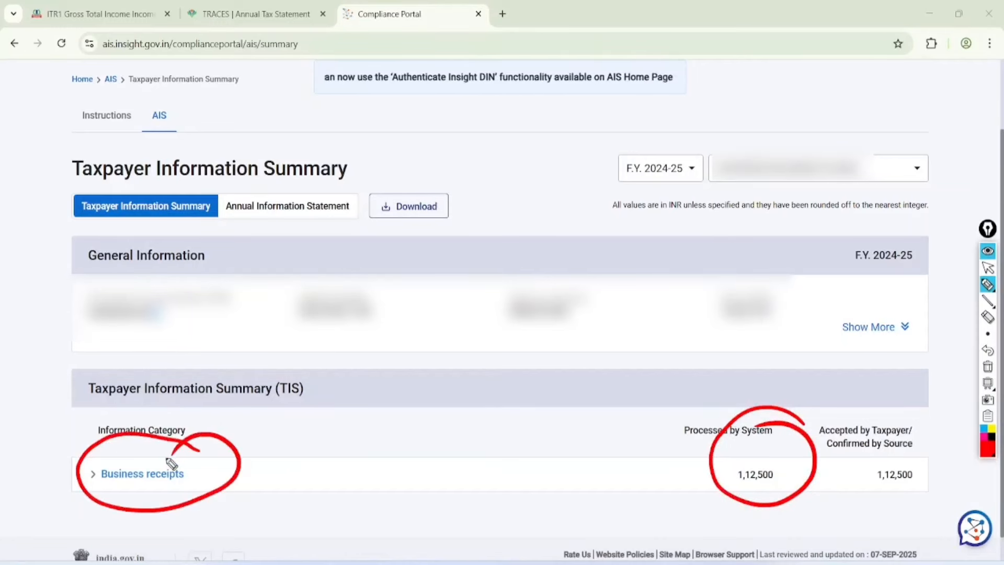
{"action": "left_click", "coordinate": [988, 268]}
{"action": "left_click", "coordinate": [988, 366]}
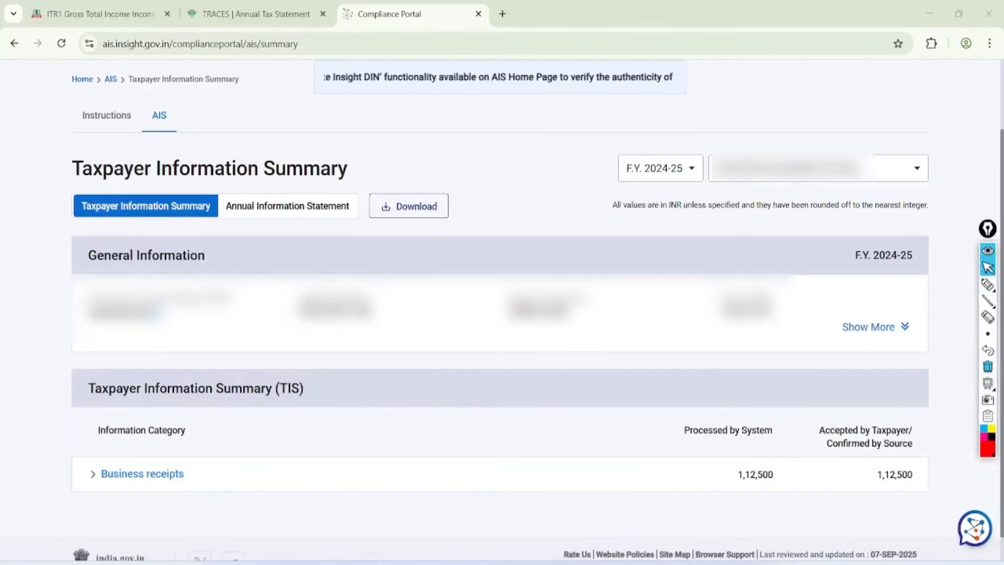
{"action": "key", "text": "ctrl+1"}
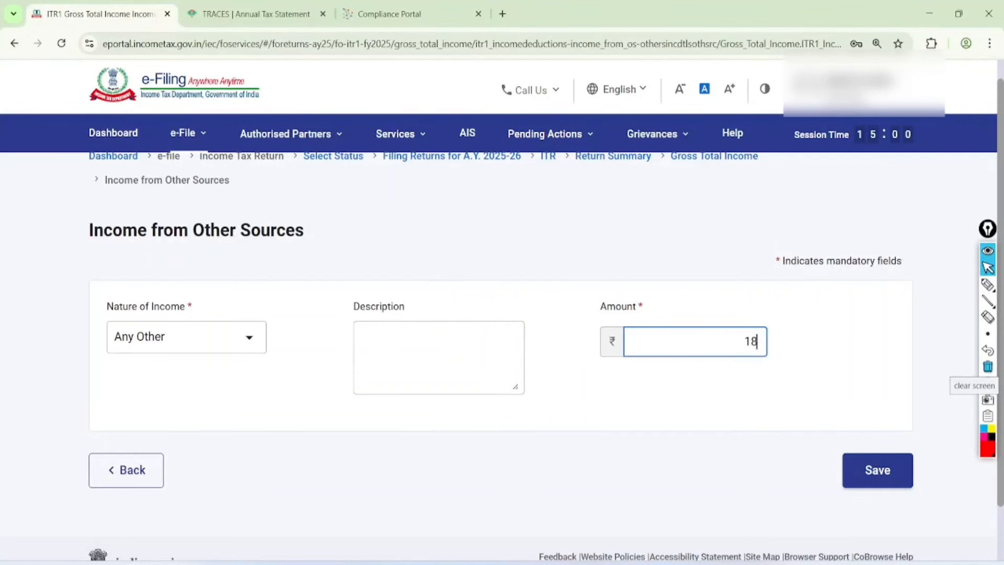
Step: Complete the Any Other entry with amount 112500 and the tuition and classes description, and save it
{"action": "type", "text": "00"}
{"action": "left_click", "coordinate": [763, 421]}
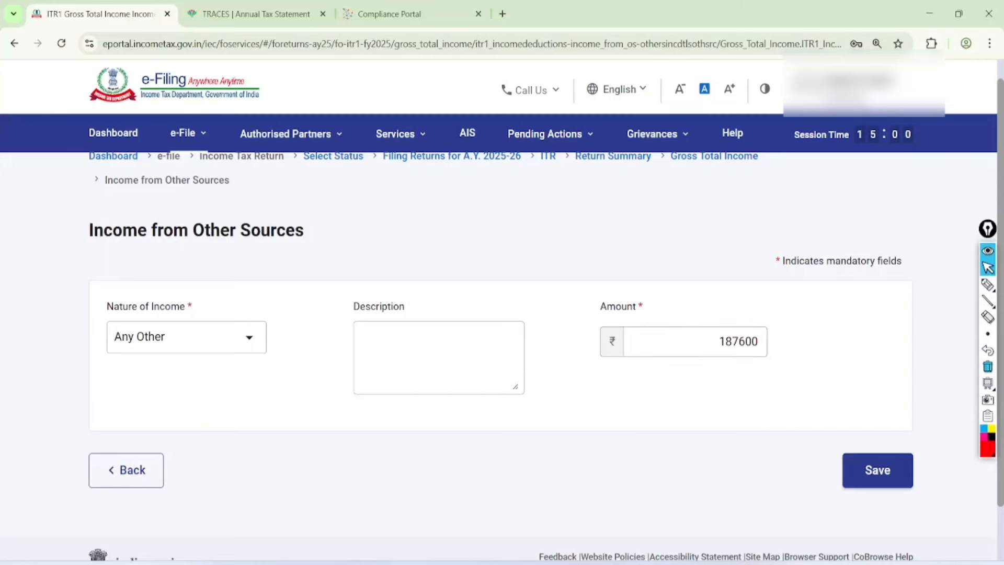
{"action": "left_click", "coordinate": [364, 336]}
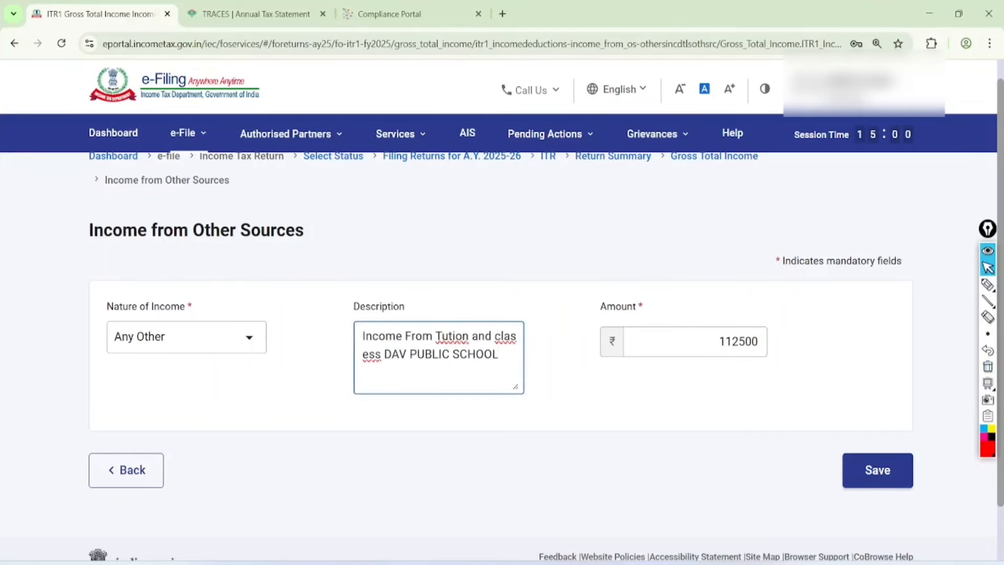
{"action": "left_click", "coordinate": [988, 284]}
{"action": "mouse_move", "coordinate": [233, 274]}
{"action": "left_mouse_down"}
{"action": "mouse_move", "coordinate": [217, 242]}
{"action": "mouse_move", "coordinate": [167, 262]}
{"action": "mouse_move", "coordinate": [144, 313]}
{"action": "left_mouse_up"}
{"action": "mouse_move", "coordinate": [527, 290]}
{"action": "left_mouse_down"}
{"action": "mouse_move", "coordinate": [535, 397]}
{"action": "mouse_move", "coordinate": [431, 283]}
{"action": "left_mouse_up"}
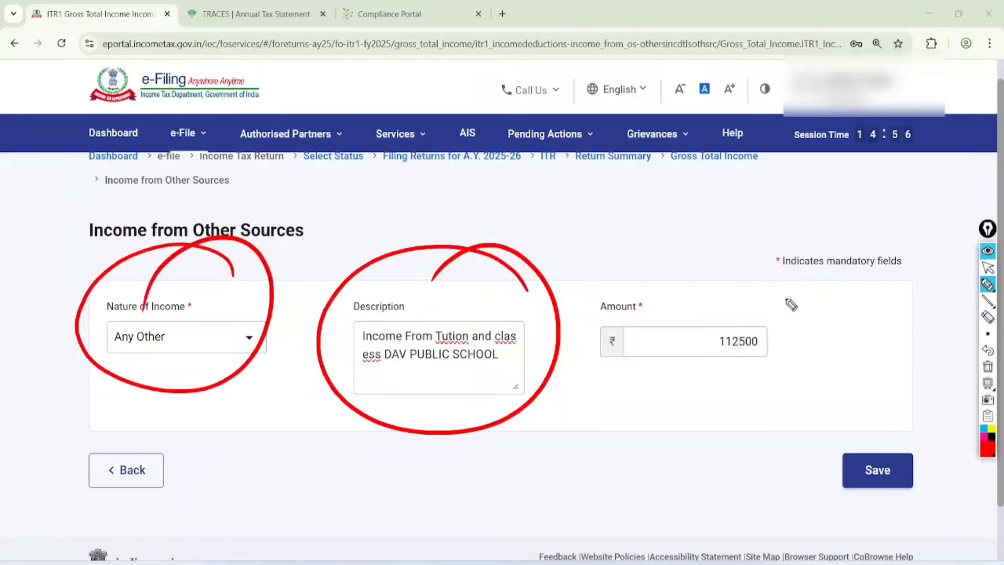
{"action": "mouse_move", "coordinate": [792, 282]}
{"action": "left_mouse_down"}
{"action": "mouse_move", "coordinate": [830, 375]}
{"action": "mouse_move", "coordinate": [728, 275]}
{"action": "left_mouse_up"}
{"action": "left_click", "coordinate": [988, 267]}
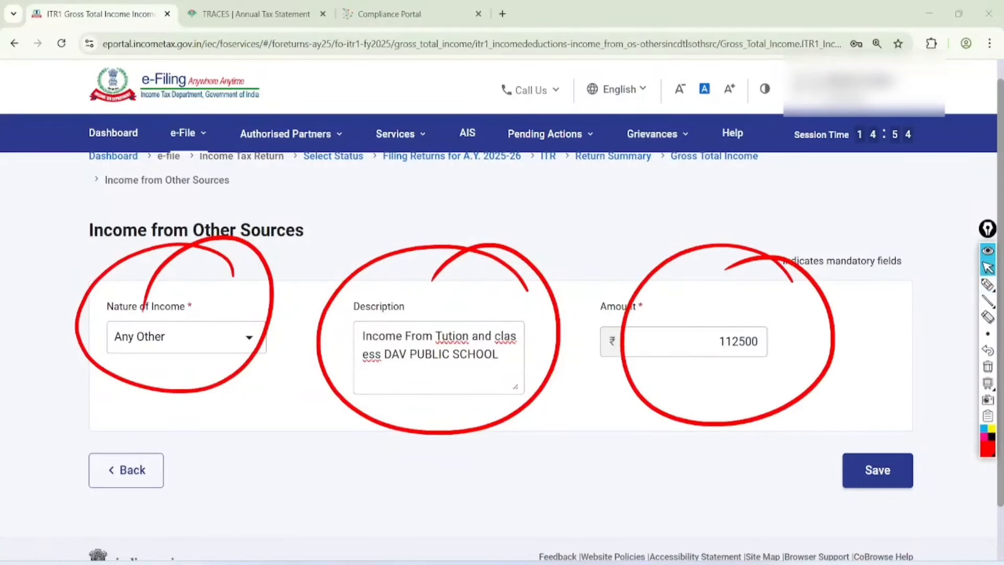
{"action": "left_click", "coordinate": [988, 366]}
{"action": "left_click", "coordinate": [878, 470]}
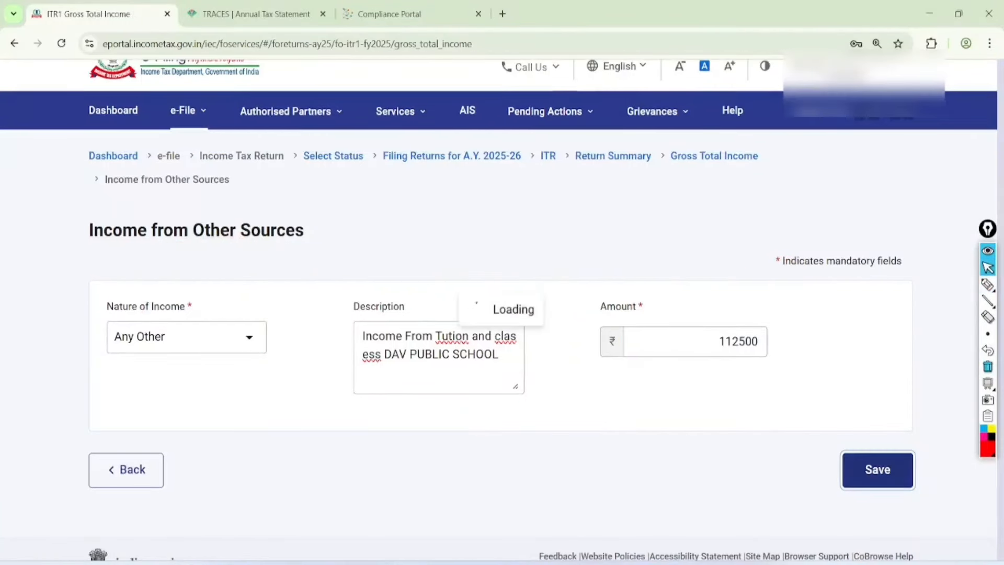
Step: Dismiss the salary notice and scroll down through the Gross Total Income schedule
{"action": "key", "text": "Return"}
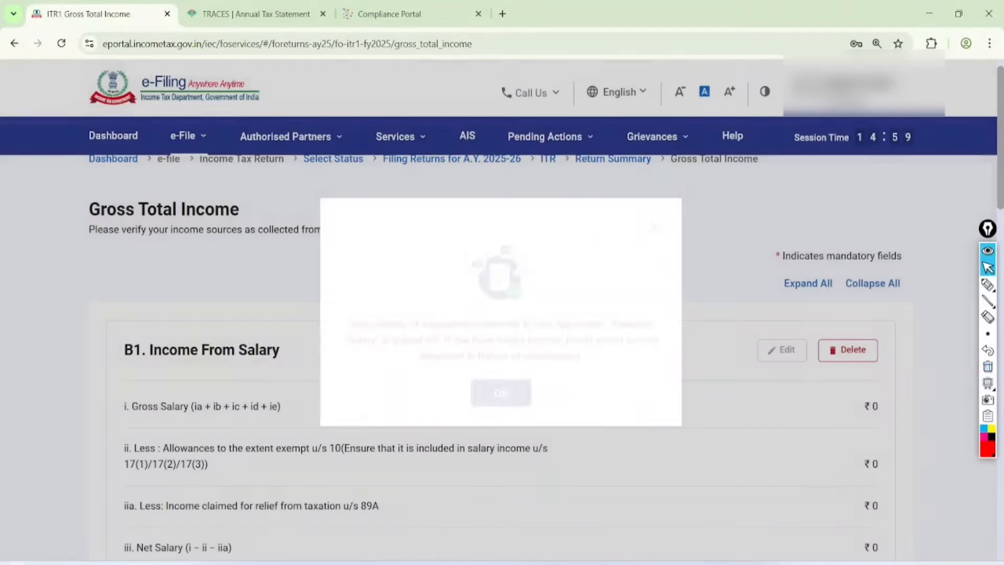
{"action": "scroll", "coordinate": [499, 314], "scroll_direction": "down", "scroll_amount": 4}
{"action": "scroll", "coordinate": [502, 332], "scroll_direction": "down", "scroll_amount": 3}
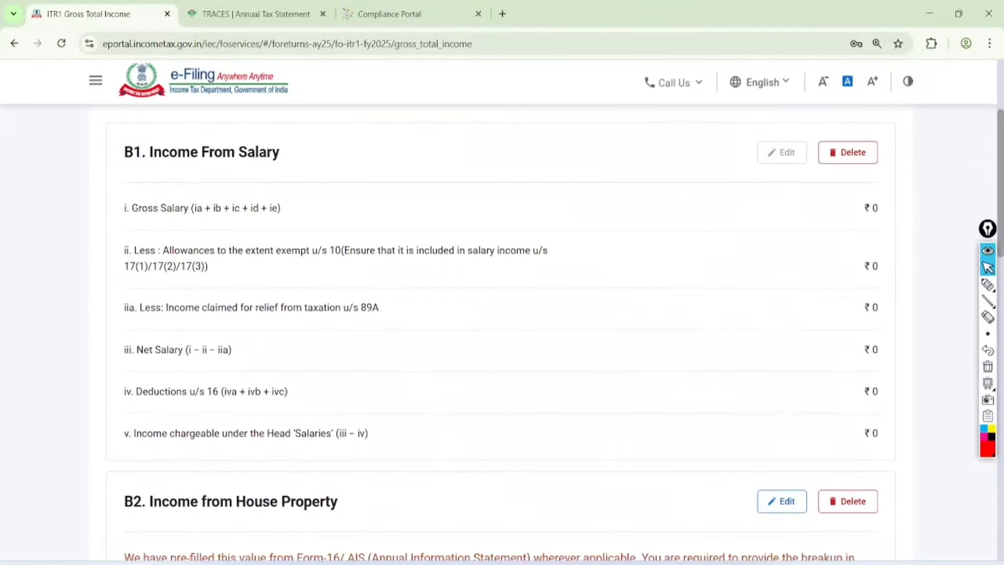
{"action": "scroll", "coordinate": [499, 314], "scroll_direction": "down", "scroll_amount": 8}
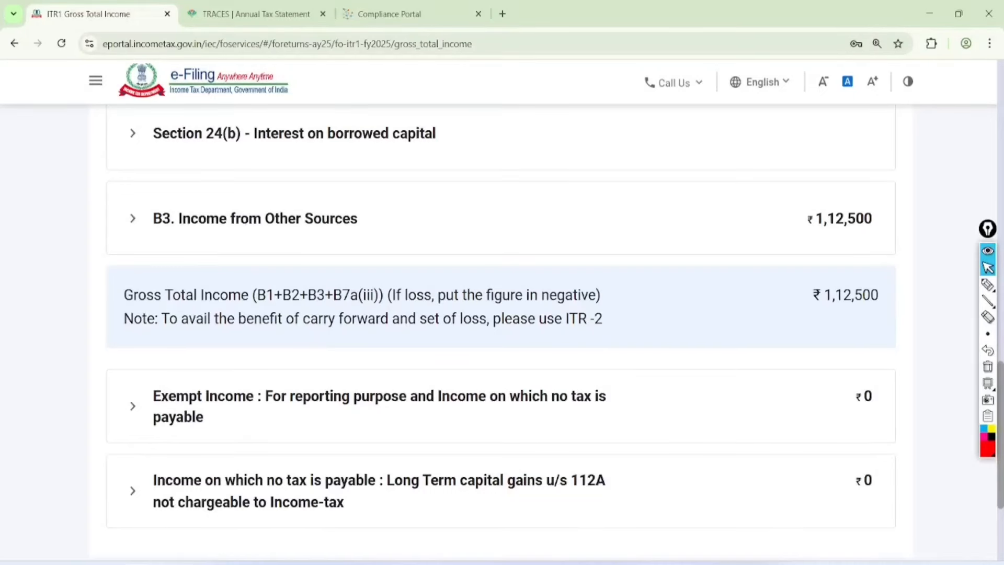
{"action": "scroll", "coordinate": [501, 314], "scroll_direction": "down", "scroll_amount": 1}
{"action": "scroll", "coordinate": [501, 314], "scroll_direction": "down", "scroll_amount": 3}
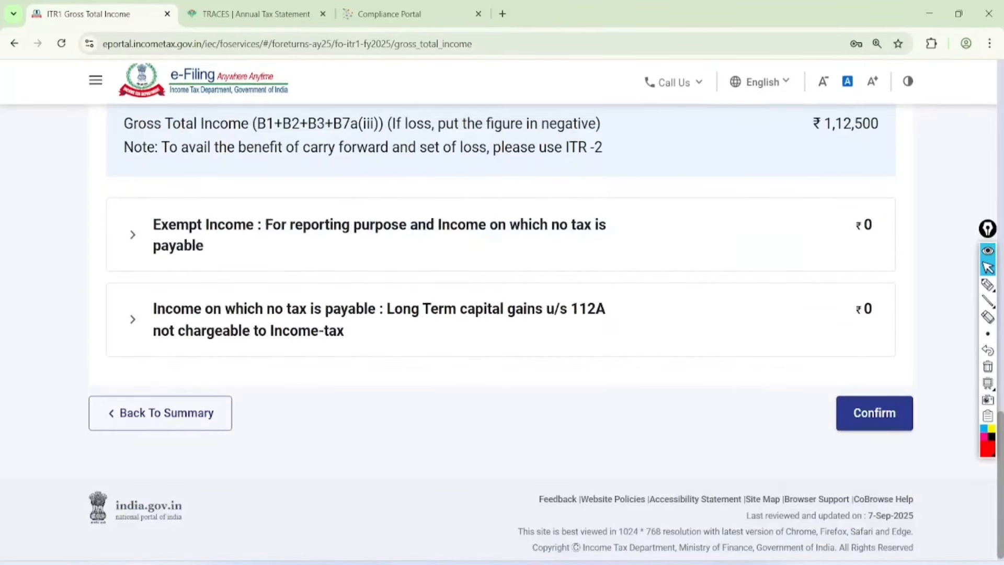
Step: Mark up the Exempt Income row, long-term capital gains text and section 112A, noting Equity
{"action": "left_click", "coordinate": [988, 284]}
{"action": "mouse_move", "coordinate": [272, 201]}
{"action": "left_mouse_down"}
{"action": "mouse_move", "coordinate": [213, 273]}
{"action": "mouse_move", "coordinate": [223, 190]}
{"action": "left_mouse_up"}
{"action": "mouse_move", "coordinate": [308, 249]}
{"action": "left_mouse_down"}
{"action": "mouse_move", "coordinate": [448, 251]}
{"action": "mouse_move", "coordinate": [631, 236]}
{"action": "left_mouse_up"}
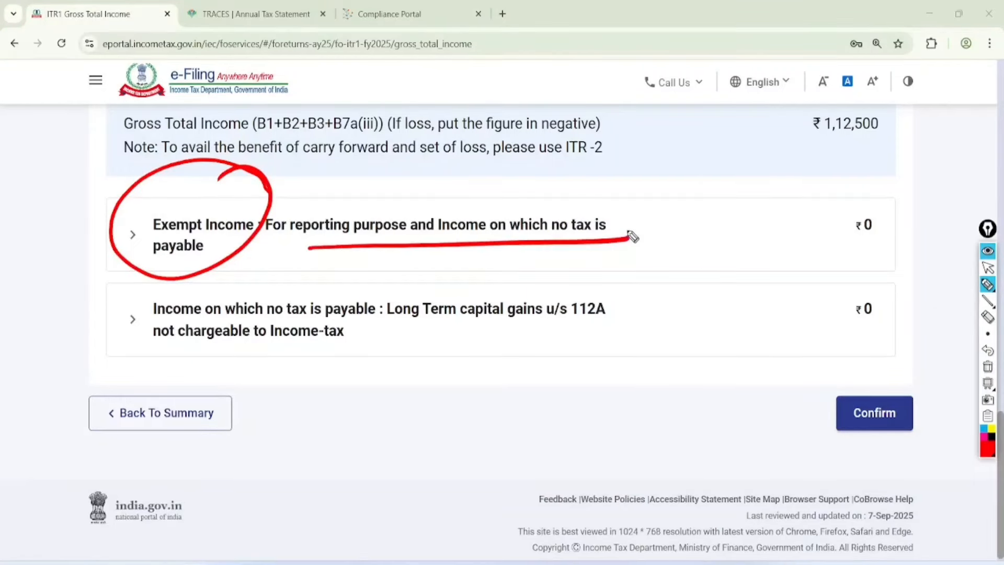
{"action": "left_click_drag", "start_coordinate": [378, 320], "coordinate": [549, 313]}
{"action": "mouse_move", "coordinate": [455, 363]}
{"action": "left_mouse_down"}
{"action": "mouse_move", "coordinate": [452, 402]}
{"action": "mouse_move", "coordinate": [515, 343]}
{"action": "mouse_move", "coordinate": [511, 366]}
{"action": "mouse_move", "coordinate": [548, 373]}
{"action": "left_mouse_up"}
{"action": "left_click_drag", "start_coordinate": [461, 412], "coordinate": [538, 376]}
{"action": "left_click_drag", "start_coordinate": [475, 420], "coordinate": [547, 387]}
{"action": "mouse_move", "coordinate": [607, 272]}
{"action": "left_mouse_down"}
{"action": "mouse_move", "coordinate": [589, 343]}
{"action": "mouse_move", "coordinate": [635, 277]}
{"action": "left_mouse_up"}
Step: Handwrite a 1.25 note, clear the markings, and confirm Gross Total Income of ₹1,12,500
{"action": "left_click_drag", "start_coordinate": [583, 384], "coordinate": [597, 432]}
{"action": "left_click_drag", "start_coordinate": [602, 399], "coordinate": [647, 409]}
{"action": "left_click_drag", "start_coordinate": [667, 363], "coordinate": [657, 390]}
{"action": "left_click", "coordinate": [680, 341]}
{"action": "left_click_drag", "start_coordinate": [680, 346], "coordinate": [715, 350]}
{"action": "left_click_drag", "start_coordinate": [637, 431], "coordinate": [700, 397]}
{"action": "left_click_drag", "start_coordinate": [654, 439], "coordinate": [681, 424]}
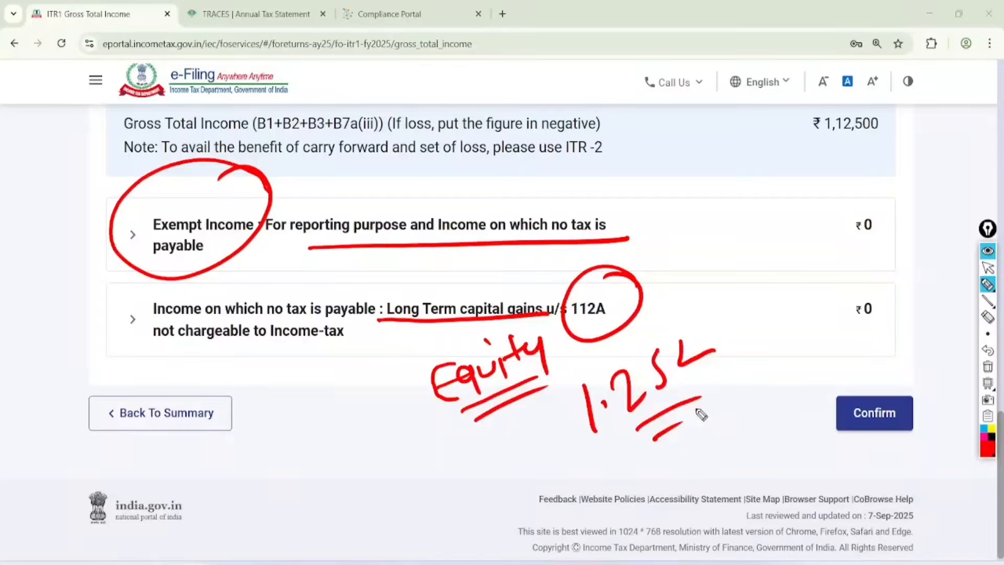
{"action": "left_click", "coordinate": [988, 267]}
{"action": "left_click", "coordinate": [987, 366]}
{"action": "left_click", "coordinate": [874, 412]}
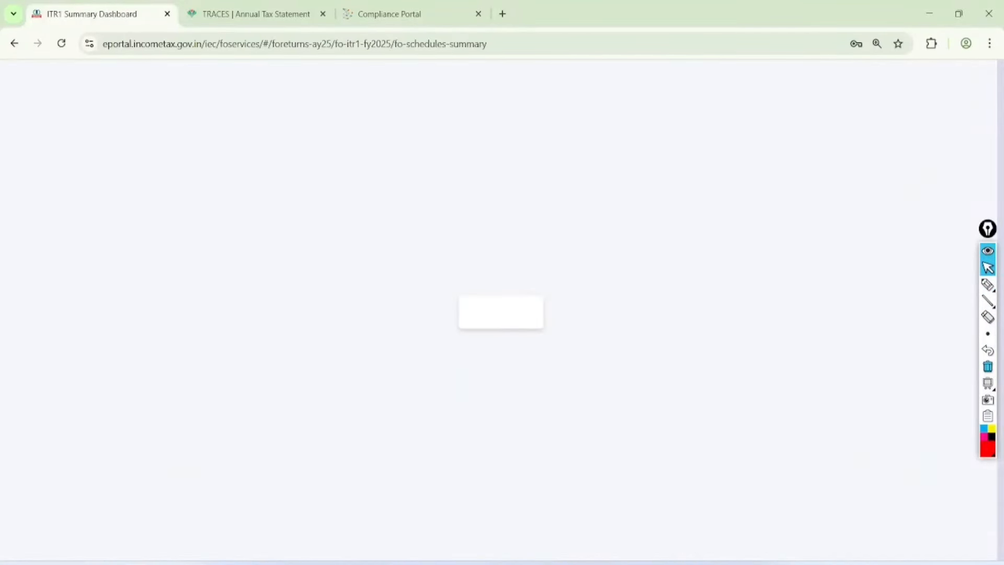
Step: Go through the Total Deductions schedule, then bring up the Tax Paid schedule
{"action": "scroll", "coordinate": [238, 194], "scroll_direction": "up", "scroll_amount": 1}
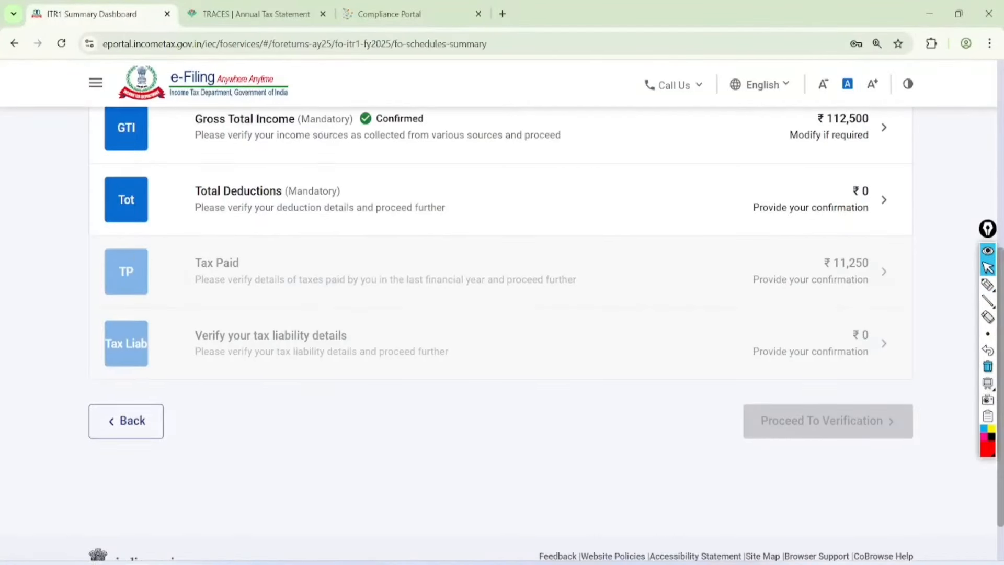
{"action": "left_click", "coordinate": [238, 193]}
{"action": "scroll", "coordinate": [238, 194], "scroll_direction": "up", "scroll_amount": 4}
{"action": "scroll", "coordinate": [100, 285], "scroll_direction": "down", "scroll_amount": 10}
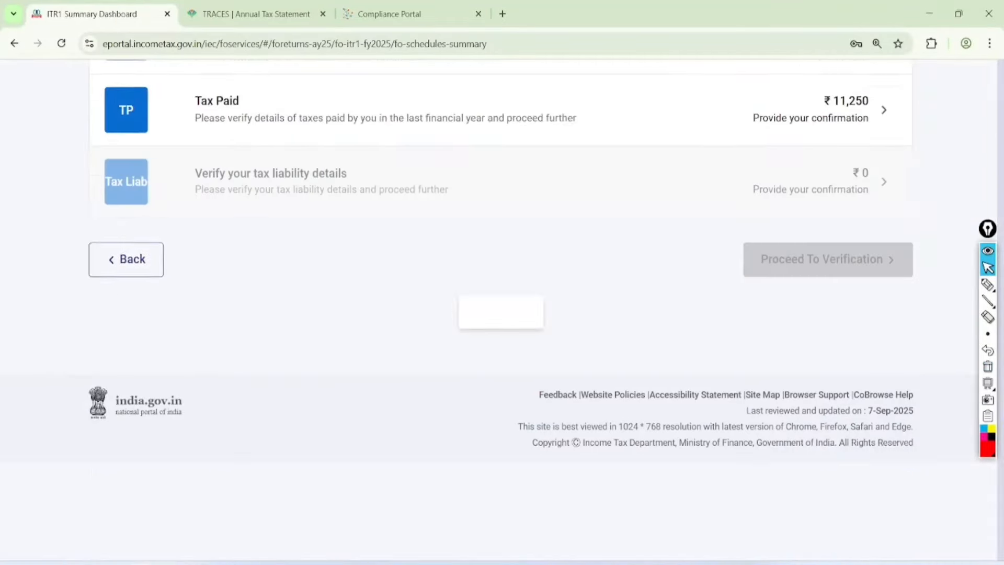
{"action": "left_click", "coordinate": [225, 192]}
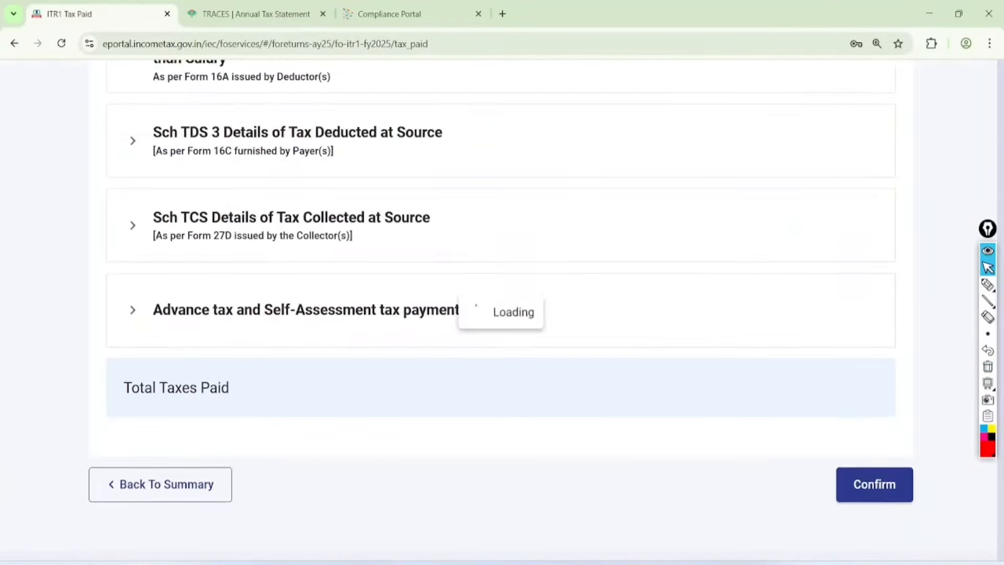
{"action": "scroll", "coordinate": [501, 314], "scroll_direction": "up", "scroll_amount": 10}
{"action": "scroll", "coordinate": [501, 314], "scroll_direction": "down", "scroll_amount": 2}
{"action": "scroll", "coordinate": [501, 314], "scroll_direction": "down", "scroll_amount": 1}
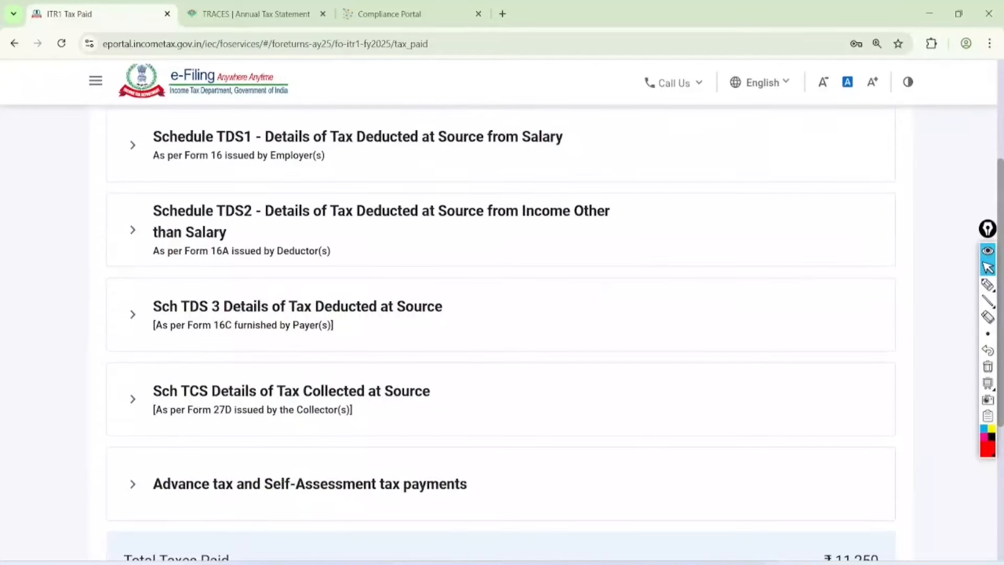
Step: Annotate the TDS, TCS and advance tax schedules on screen, then clear the markings
{"action": "left_click", "coordinate": [987, 285]}
{"action": "mouse_move", "coordinate": [539, 86]}
{"action": "left_mouse_down"}
{"action": "mouse_move", "coordinate": [594, 164]}
{"action": "mouse_move", "coordinate": [584, 111]}
{"action": "left_mouse_up"}
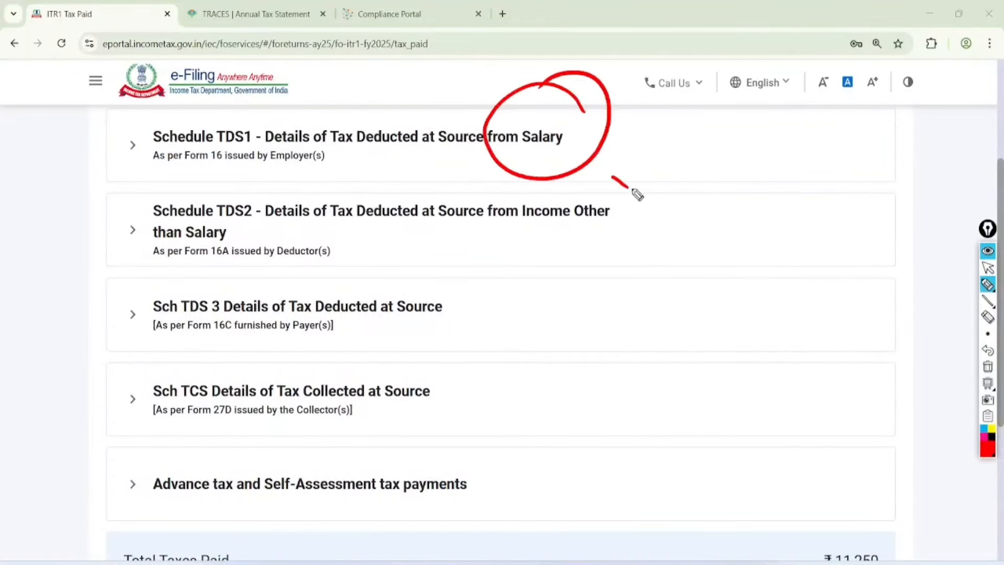
{"action": "mouse_move", "coordinate": [627, 187]}
{"action": "left_mouse_down"}
{"action": "mouse_move", "coordinate": [618, 166]}
{"action": "mouse_move", "coordinate": [558, 194]}
{"action": "left_mouse_up"}
{"action": "left_click_drag", "start_coordinate": [200, 345], "coordinate": [275, 334]}
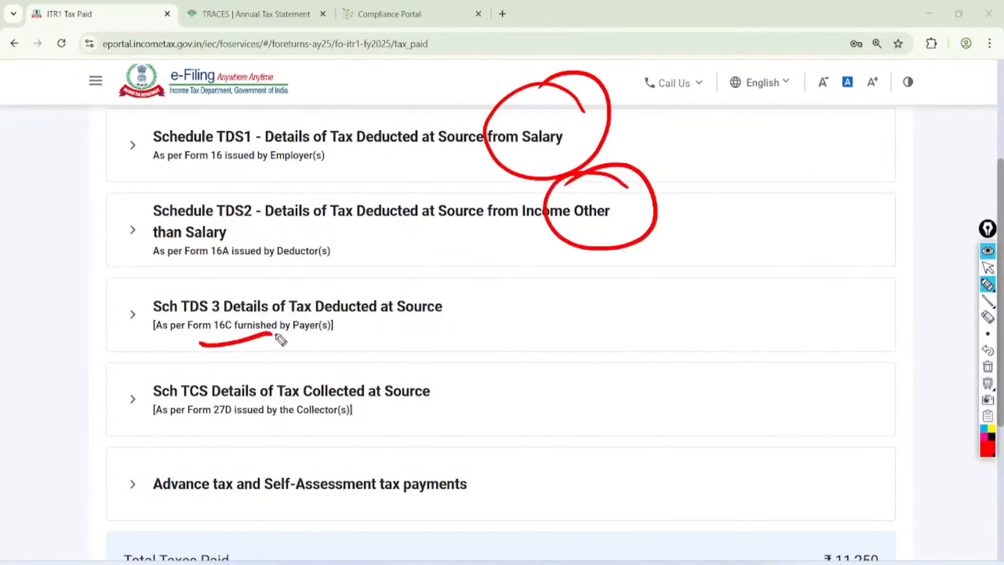
{"action": "mouse_move", "coordinate": [191, 359]}
{"action": "left_mouse_down"}
{"action": "mouse_move", "coordinate": [199, 365]}
{"action": "mouse_move", "coordinate": [176, 406]}
{"action": "left_mouse_up"}
{"action": "mouse_move", "coordinate": [346, 359]}
{"action": "left_mouse_down"}
{"action": "mouse_move", "coordinate": [339, 335]}
{"action": "mouse_move", "coordinate": [292, 366]}
{"action": "left_mouse_up"}
{"action": "mouse_move", "coordinate": [254, 445]}
{"action": "left_mouse_down"}
{"action": "mouse_move", "coordinate": [151, 461]}
{"action": "mouse_move", "coordinate": [230, 448]}
{"action": "left_mouse_up"}
{"action": "mouse_move", "coordinate": [341, 450]}
{"action": "left_mouse_down"}
{"action": "mouse_move", "coordinate": [270, 480]}
{"action": "mouse_move", "coordinate": [362, 445]}
{"action": "left_mouse_up"}
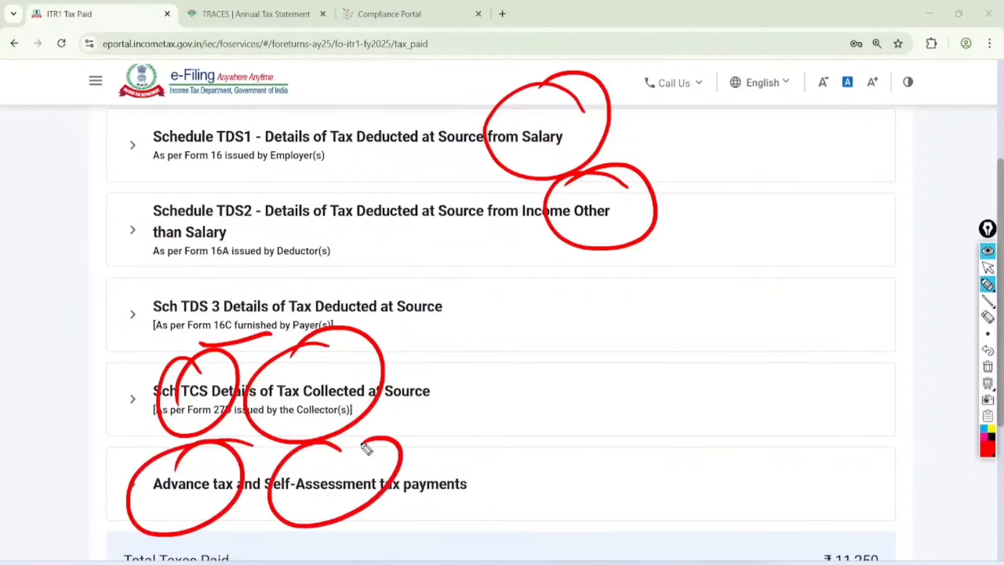
{"action": "left_click", "coordinate": [988, 267]}
{"action": "left_click", "coordinate": [988, 366]}
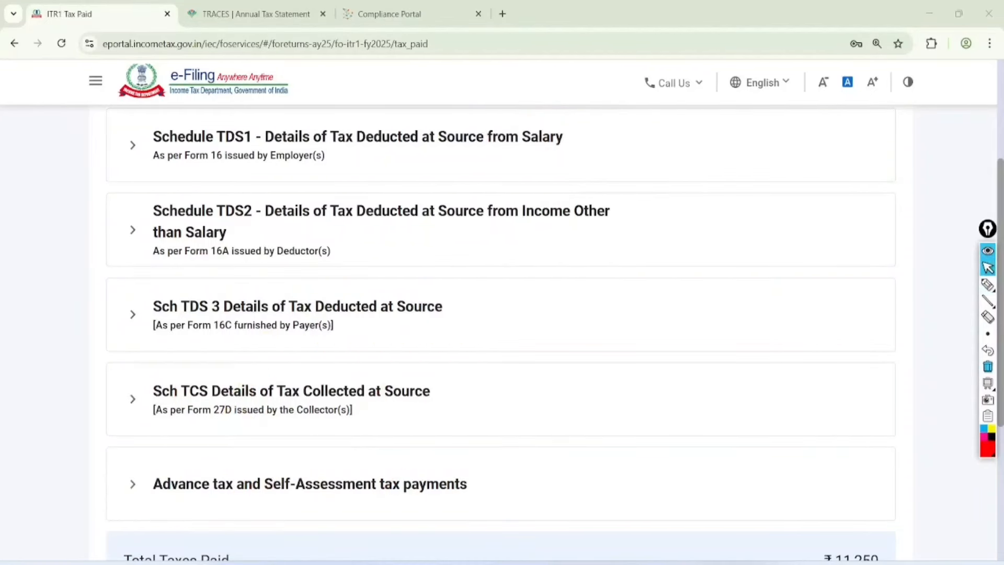
Step: Expand Schedule TDS2 and confirm the taxes paid totalling ₹11,250
{"action": "left_click", "coordinate": [133, 229]}
{"action": "scroll", "coordinate": [501, 335], "scroll_direction": "down", "scroll_amount": 1}
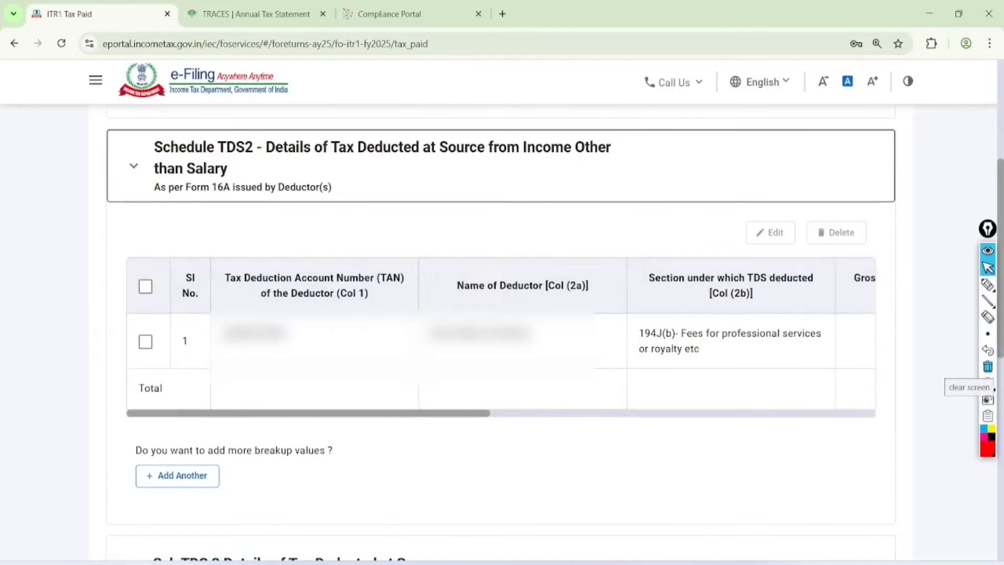
{"action": "scroll", "coordinate": [501, 313], "scroll_direction": "down", "scroll_amount": 10}
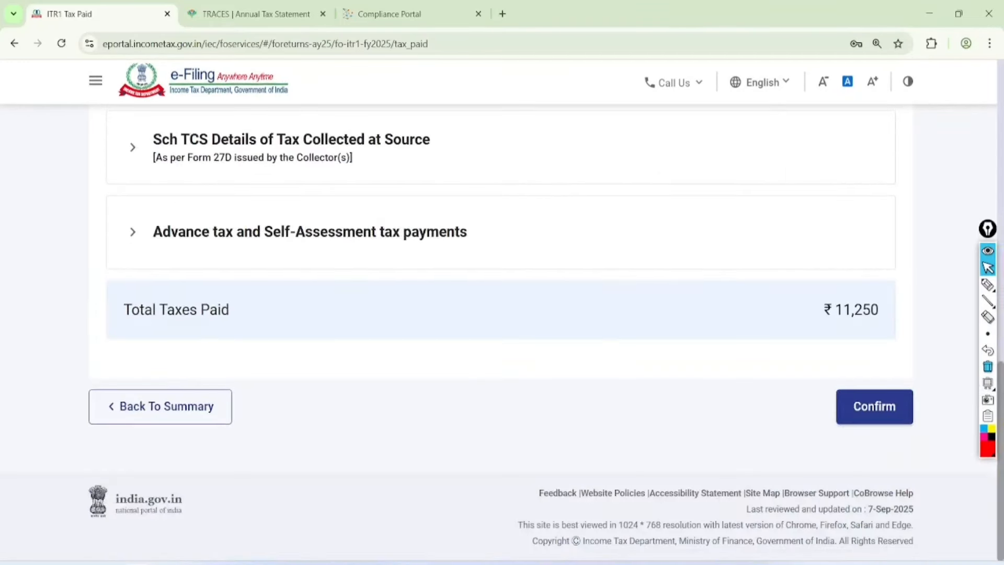
{"action": "left_click", "coordinate": [874, 406]}
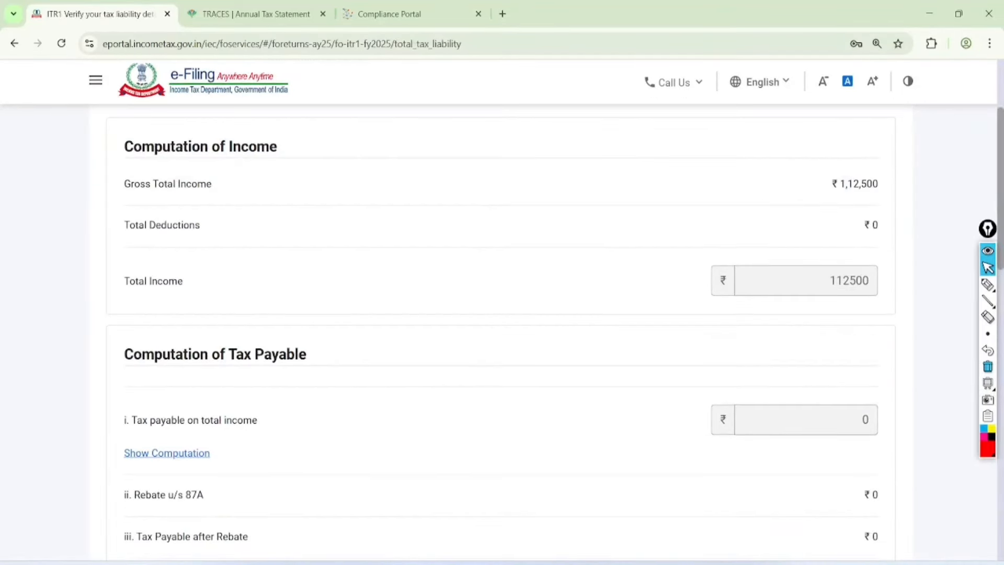
Step: Confirm the tax liability details and move on to the tax summary
{"action": "scroll", "coordinate": [501, 313], "scroll_direction": "down", "scroll_amount": 12}
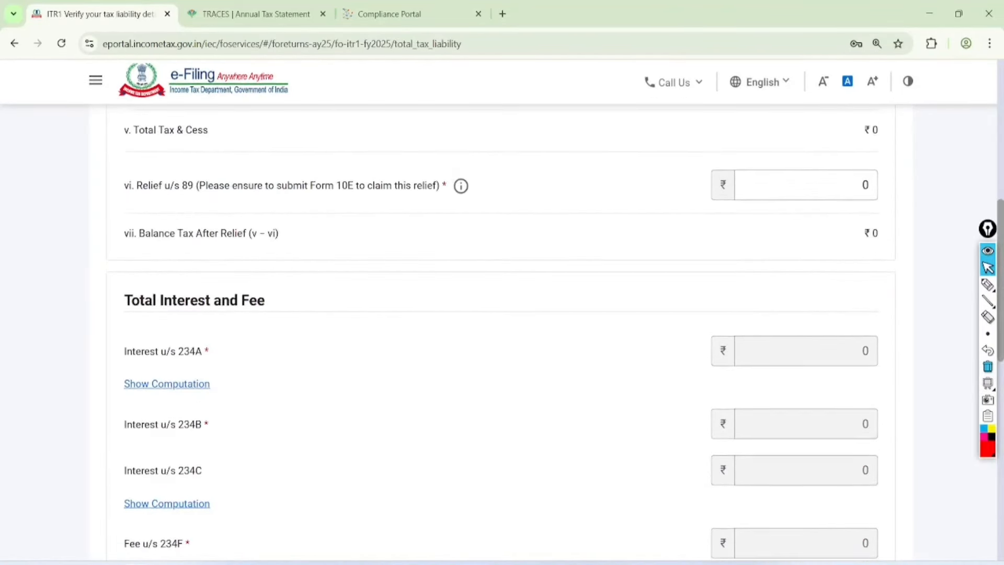
{"action": "left_click", "coordinate": [874, 407]}
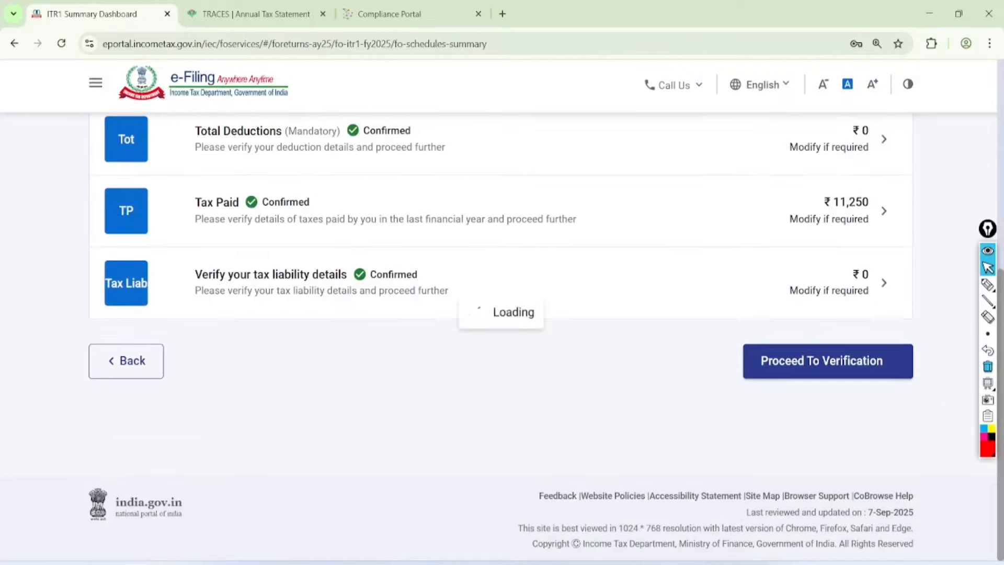
{"action": "left_click", "coordinate": [869, 359]}
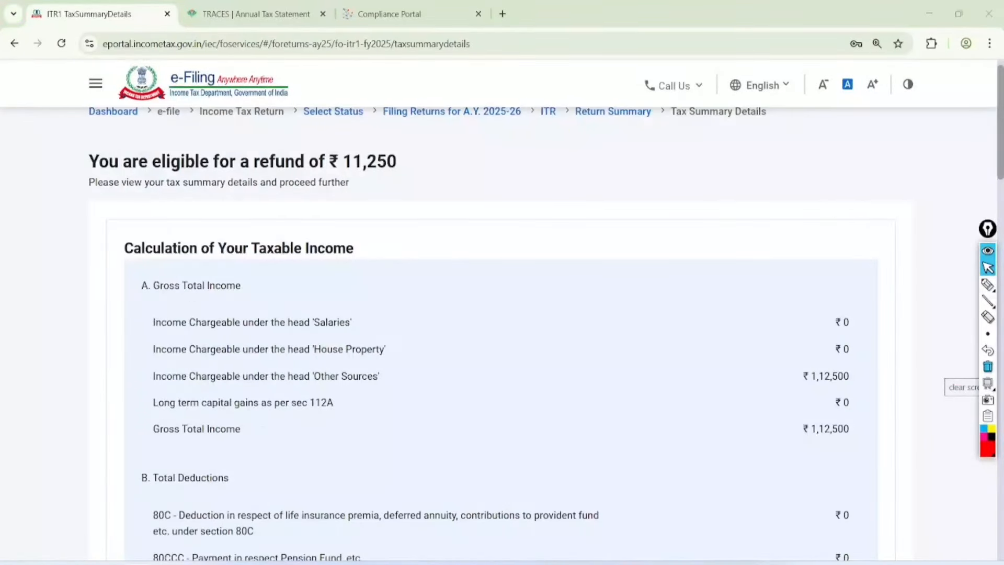
Step: Highlight the ₹11,250 refund heading, then go to Preview and Submit Your Return
{"action": "left_click", "coordinate": [988, 284]}
{"action": "mouse_move", "coordinate": [451, 127]}
{"action": "left_mouse_down"}
{"action": "mouse_move", "coordinate": [125, 118]}
{"action": "mouse_move", "coordinate": [434, 193]}
{"action": "mouse_move", "coordinate": [446, 128]}
{"action": "left_mouse_up"}
{"action": "left_click_drag", "start_coordinate": [411, 157], "coordinate": [552, 122]}
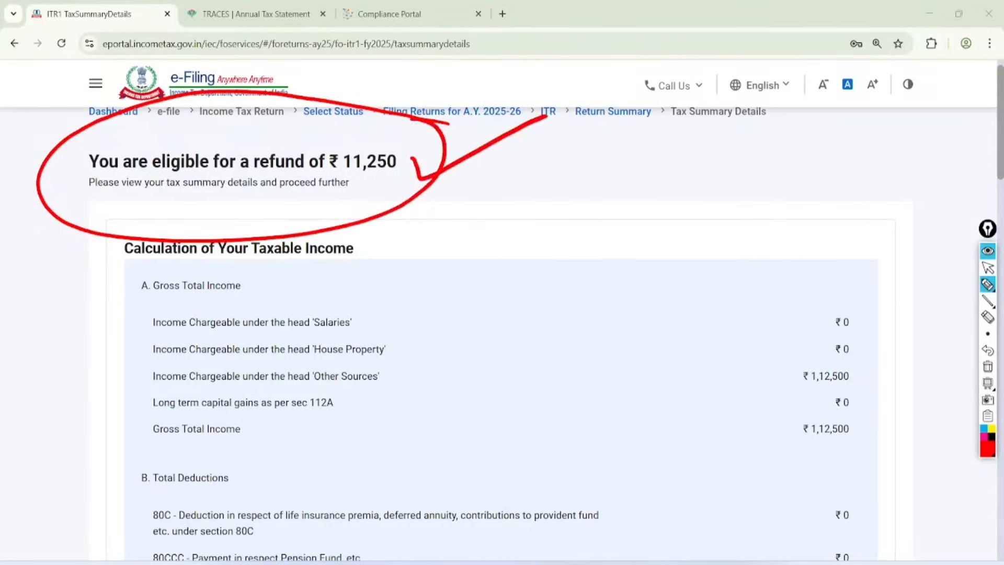
{"action": "left_click", "coordinate": [988, 267]}
{"action": "left_click", "coordinate": [988, 366]}
{"action": "scroll", "coordinate": [502, 314], "scroll_direction": "down", "scroll_amount": 15}
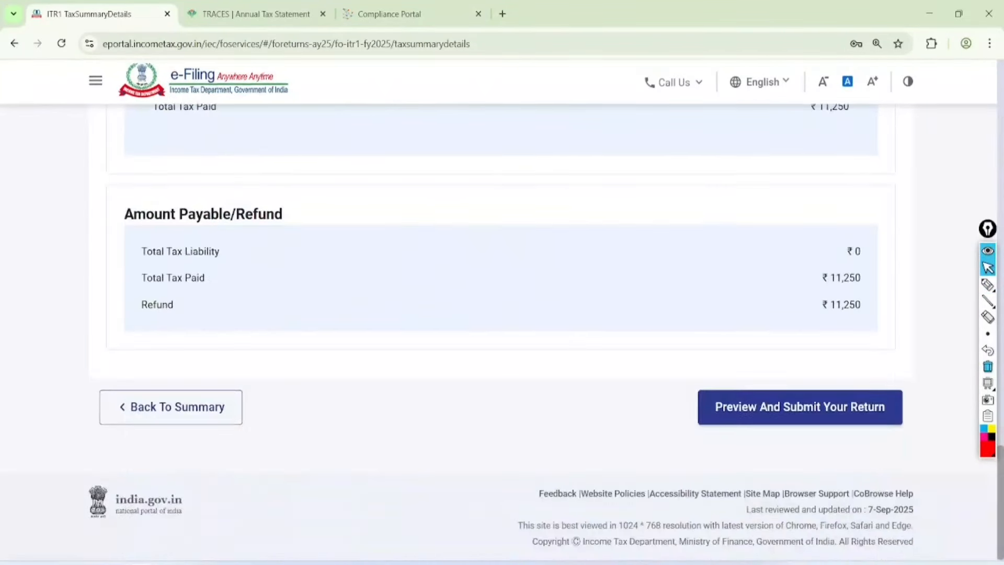
{"action": "left_click", "coordinate": [801, 407]}
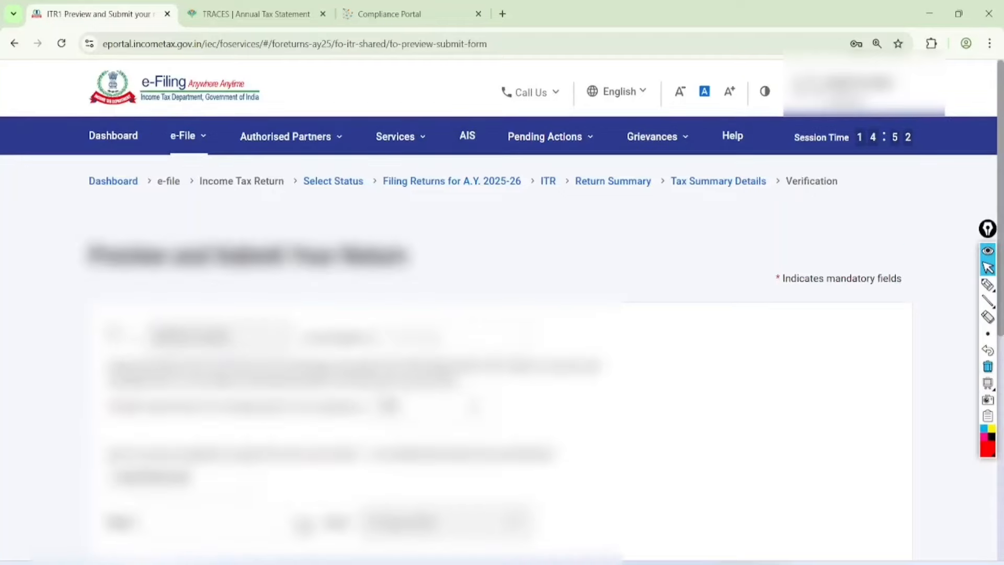
Step: Enter jaipur as the place of verification
{"action": "scroll", "coordinate": [502, 314], "scroll_direction": "down", "scroll_amount": 4}
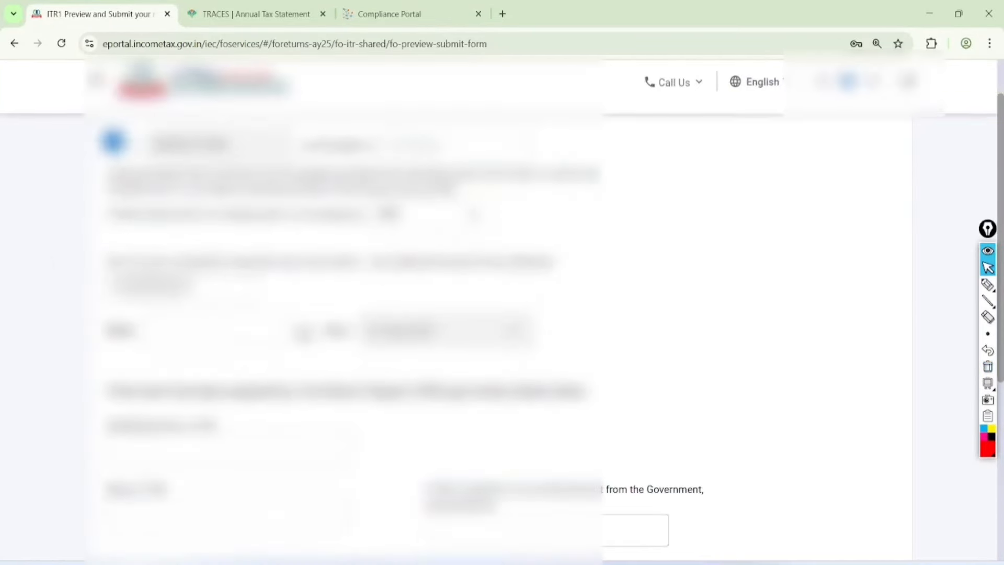
{"action": "scroll", "coordinate": [502, 314], "scroll_direction": "down", "scroll_amount": 1}
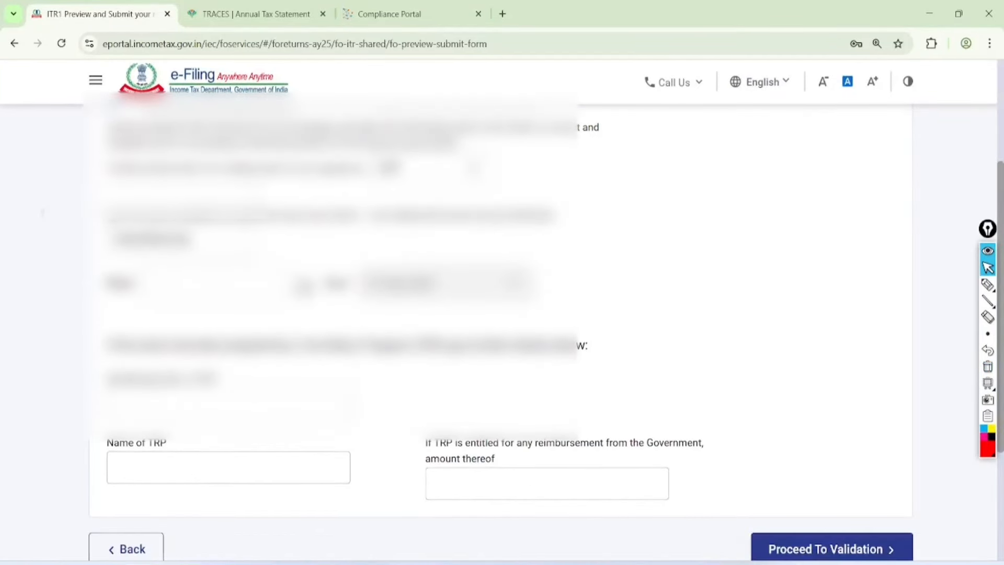
{"action": "scroll", "coordinate": [502, 314], "scroll_direction": "down", "scroll_amount": 1}
{"action": "left_click", "coordinate": [214, 242]}
{"action": "type", "text": "jaipur"}
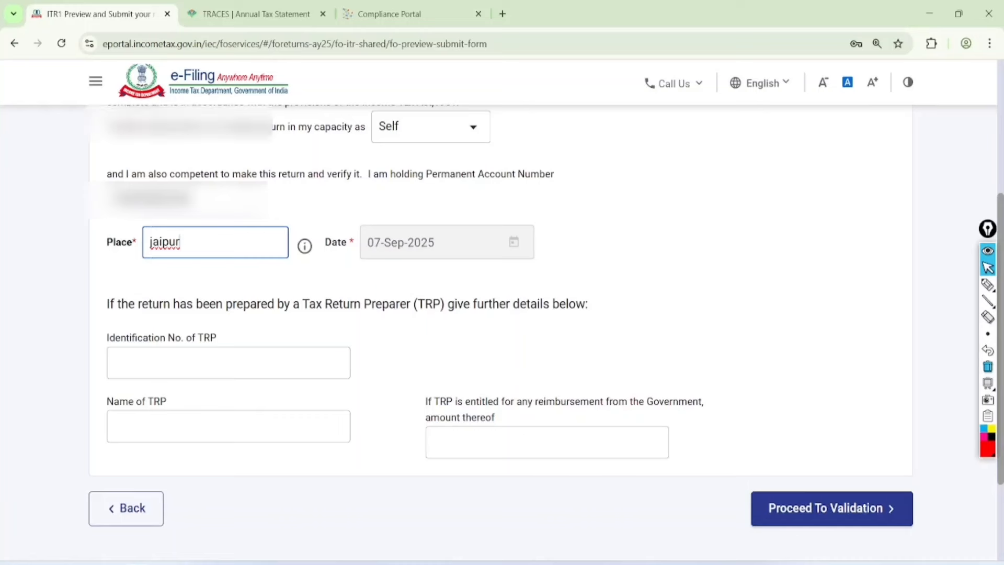
Step: Scroll back to the top and circle the father's-name-mandatory error
{"action": "scroll", "coordinate": [502, 335], "scroll_direction": "down", "scroll_amount": 2}
{"action": "scroll", "coordinate": [502, 314], "scroll_direction": "up", "scroll_amount": 2}
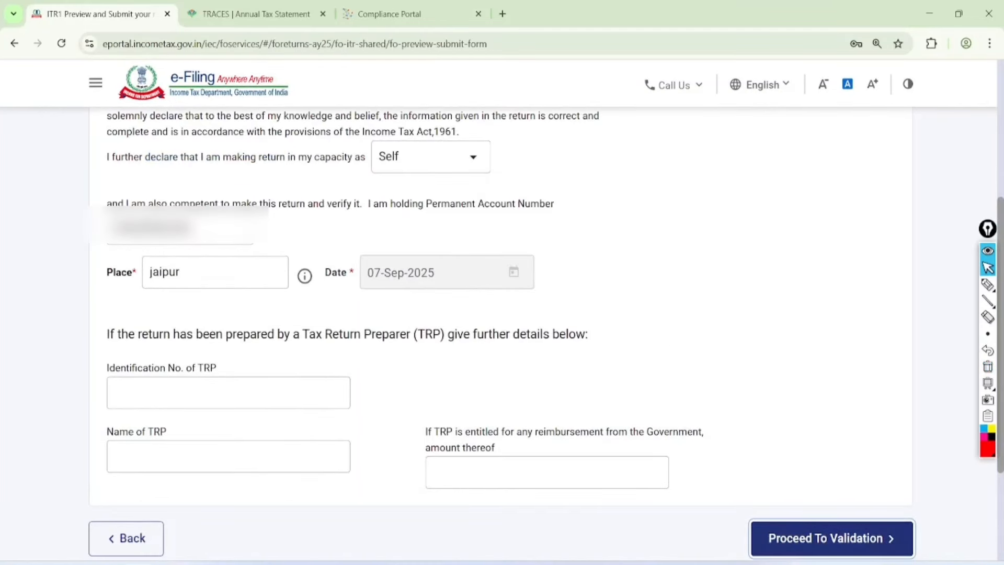
{"action": "scroll", "coordinate": [502, 314], "scroll_direction": "up", "scroll_amount": 3}
{"action": "left_click", "coordinate": [988, 285]}
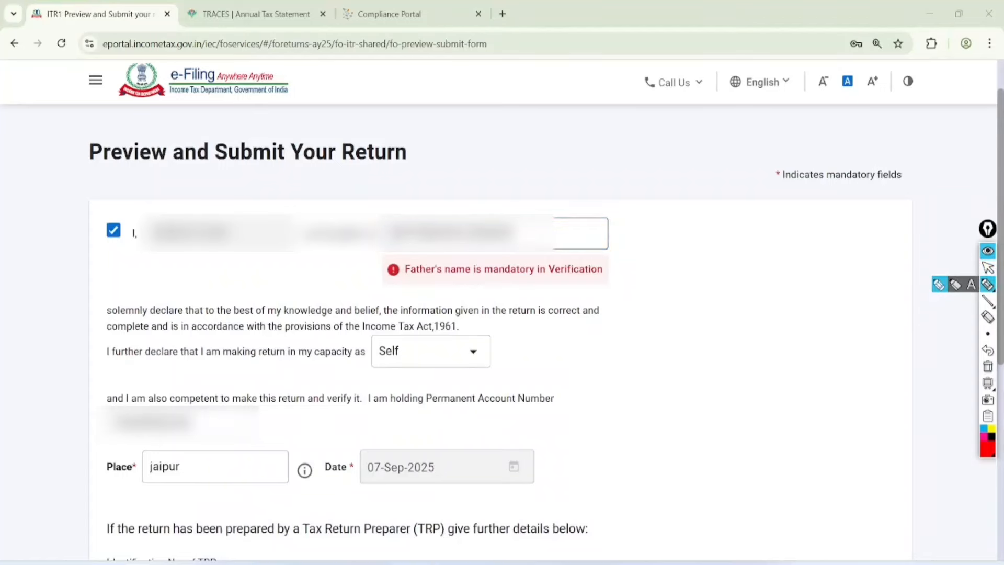
{"action": "left_click_drag", "start_coordinate": [555, 191], "coordinate": [467, 155]}
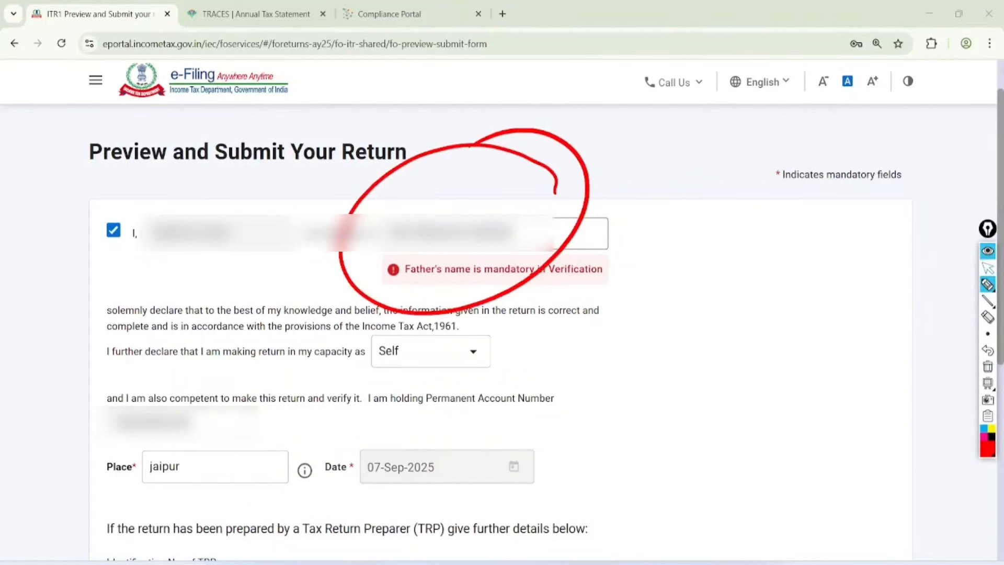
{"action": "key", "text": "Escape"}
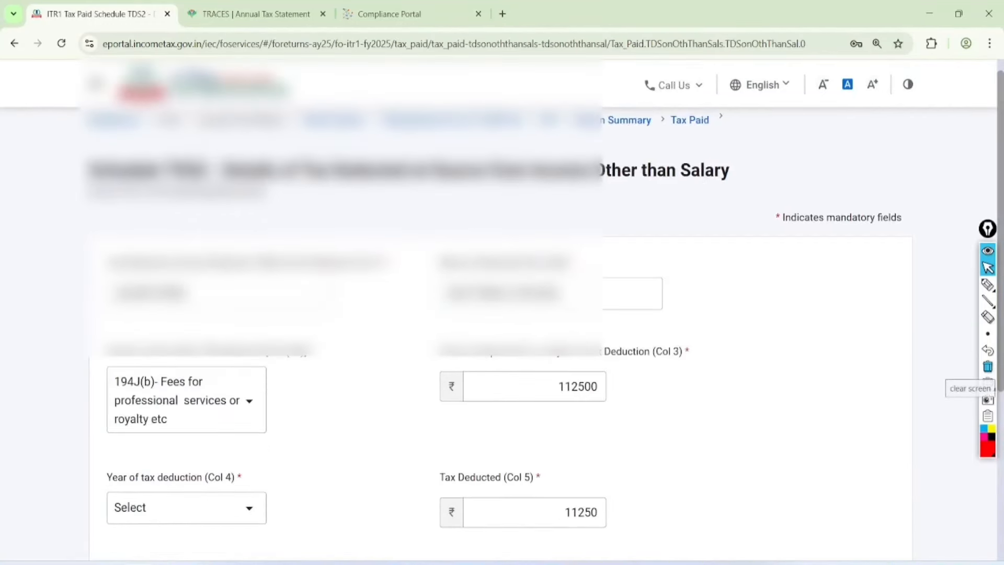
Step: Set the TDS2 year of tax deduction to 2024-25 and save the entry
{"action": "scroll", "coordinate": [187, 326], "scroll_direction": "down", "scroll_amount": 3}
{"action": "left_click", "coordinate": [186, 327]}
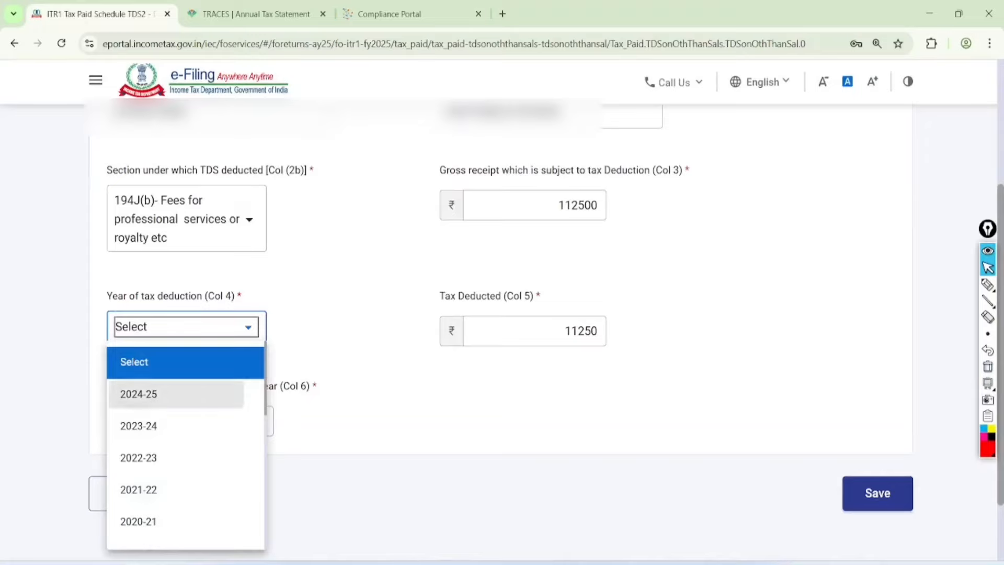
{"action": "left_click", "coordinate": [138, 394]}
{"action": "left_click", "coordinate": [878, 493]}
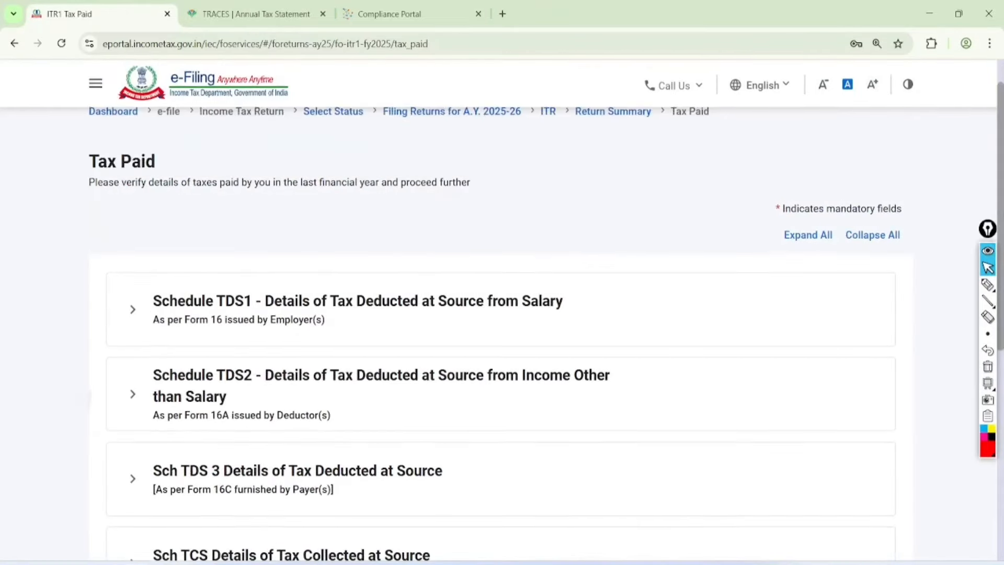
Step: Reconfirm the tax paid and tax liability details, proceeding to the tax summary
{"action": "scroll", "coordinate": [502, 313], "scroll_direction": "down", "scroll_amount": 7}
{"action": "left_click", "coordinate": [874, 407]}
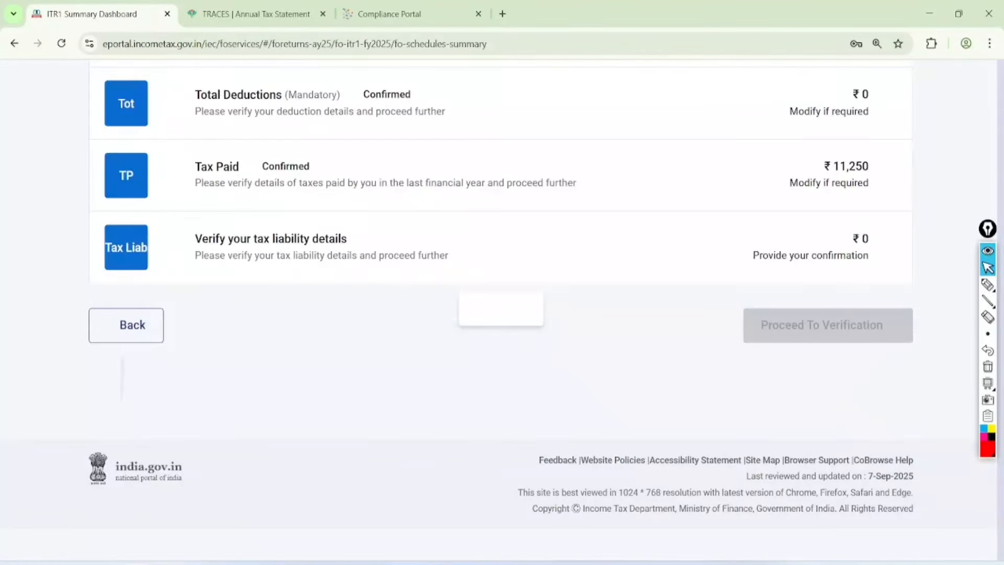
{"action": "left_click", "coordinate": [269, 272]}
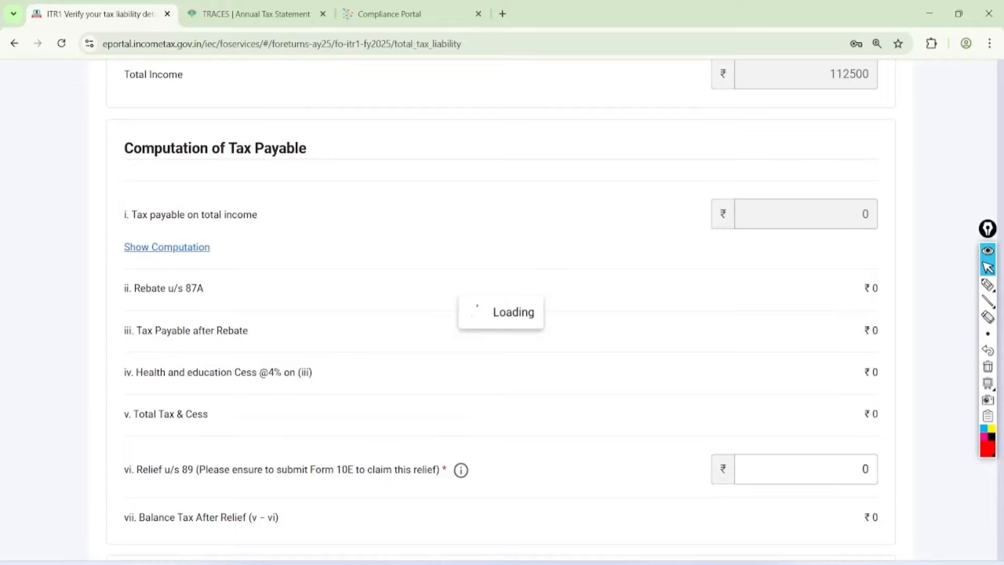
{"action": "scroll", "coordinate": [502, 314], "scroll_direction": "down", "scroll_amount": 10}
{"action": "left_click", "coordinate": [874, 406]}
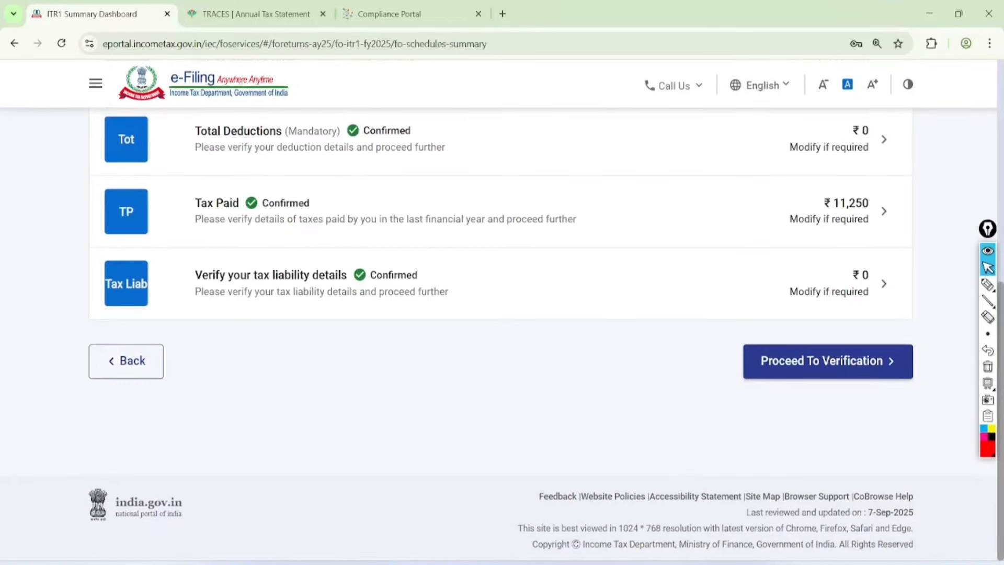
{"action": "left_click", "coordinate": [829, 360]}
Step: Return to Preview and Submit and agree to the verification declaration
{"action": "scroll", "coordinate": [502, 314], "scroll_direction": "up", "scroll_amount": 6}
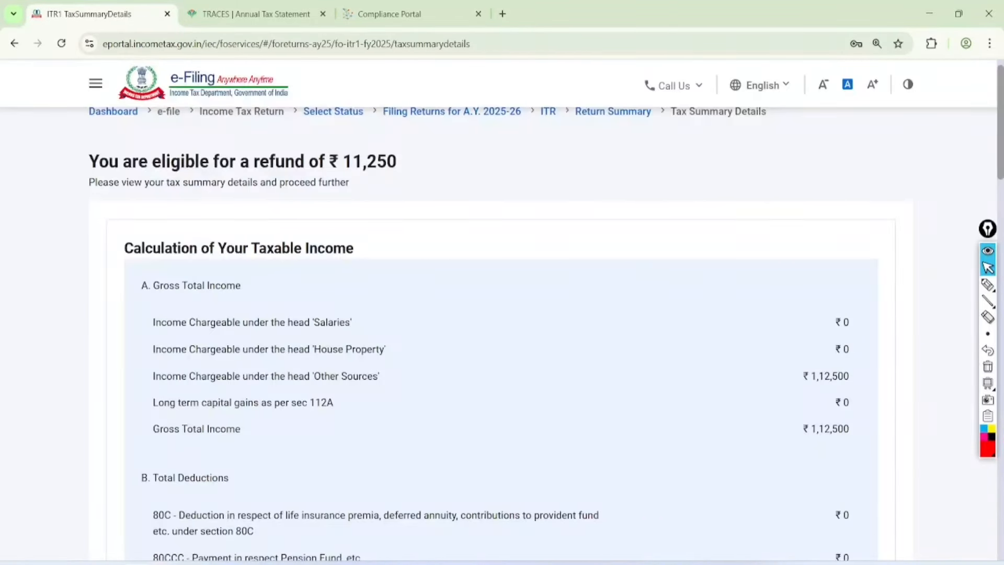
{"action": "scroll", "coordinate": [502, 314], "scroll_direction": "down", "scroll_amount": 10}
{"action": "left_click", "coordinate": [844, 405]}
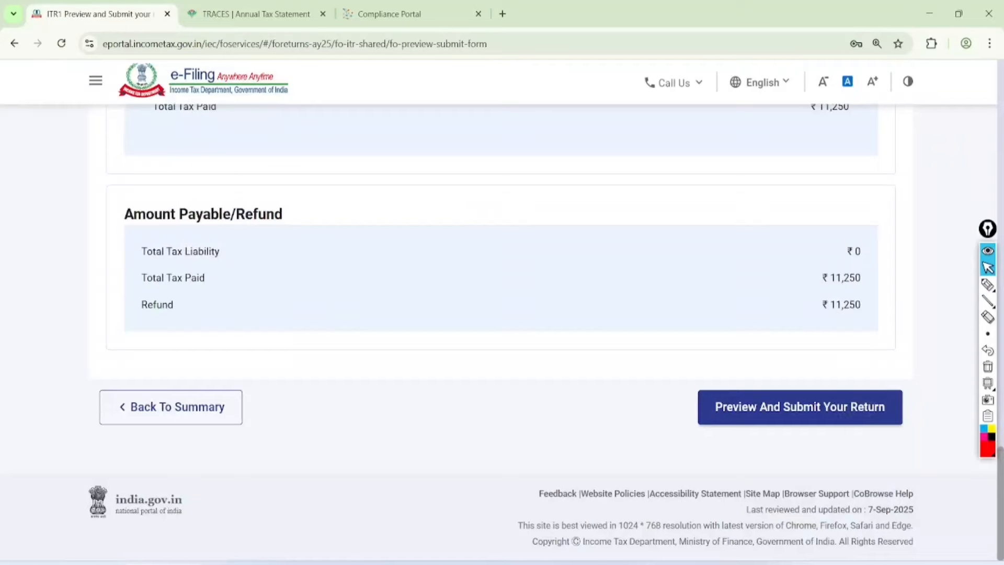
{"action": "left_click", "coordinate": [112, 332]}
{"action": "scroll", "coordinate": [502, 314], "scroll_direction": "down", "scroll_amount": 6}
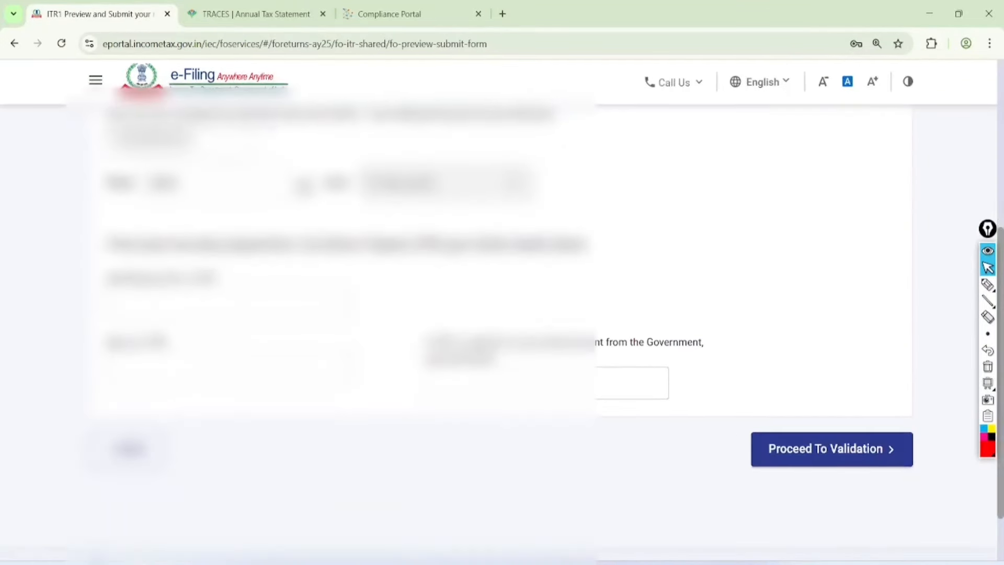
Step: Run validation on the return and mark the error-free internal validation result
{"action": "left_click", "coordinate": [831, 449]}
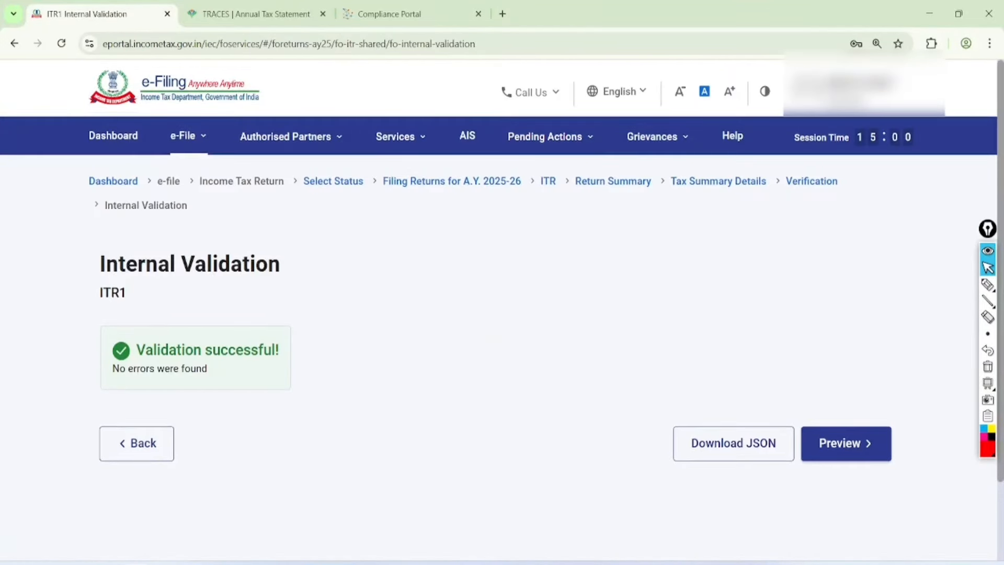
{"action": "left_click", "coordinate": [988, 284]}
{"action": "mouse_move", "coordinate": [296, 207]}
{"action": "left_mouse_down"}
{"action": "mouse_move", "coordinate": [157, 448]}
{"action": "mouse_move", "coordinate": [219, 209]}
{"action": "left_mouse_up"}
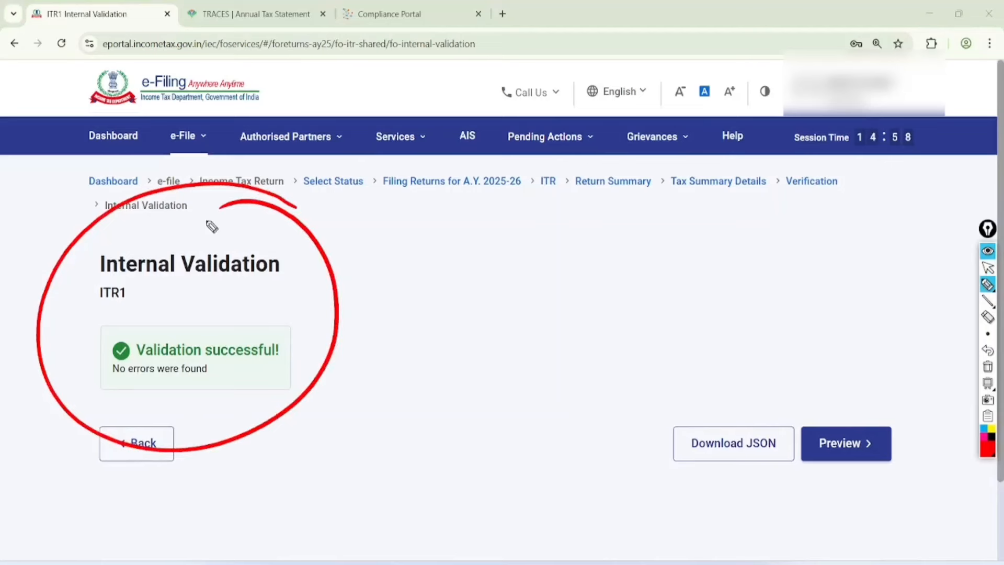
{"action": "mouse_move", "coordinate": [275, 309]}
{"action": "left_mouse_down"}
{"action": "mouse_move", "coordinate": [303, 314]}
{"action": "mouse_move", "coordinate": [362, 254]}
{"action": "left_mouse_up"}
{"action": "mouse_move", "coordinate": [294, 339]}
{"action": "left_mouse_down"}
{"action": "mouse_move", "coordinate": [305, 348]}
{"action": "mouse_move", "coordinate": [368, 299]}
{"action": "left_mouse_up"}
{"action": "mouse_move", "coordinate": [298, 385]}
{"action": "left_mouse_down"}
{"action": "mouse_move", "coordinate": [309, 395]}
{"action": "mouse_move", "coordinate": [404, 339]}
{"action": "left_mouse_up"}
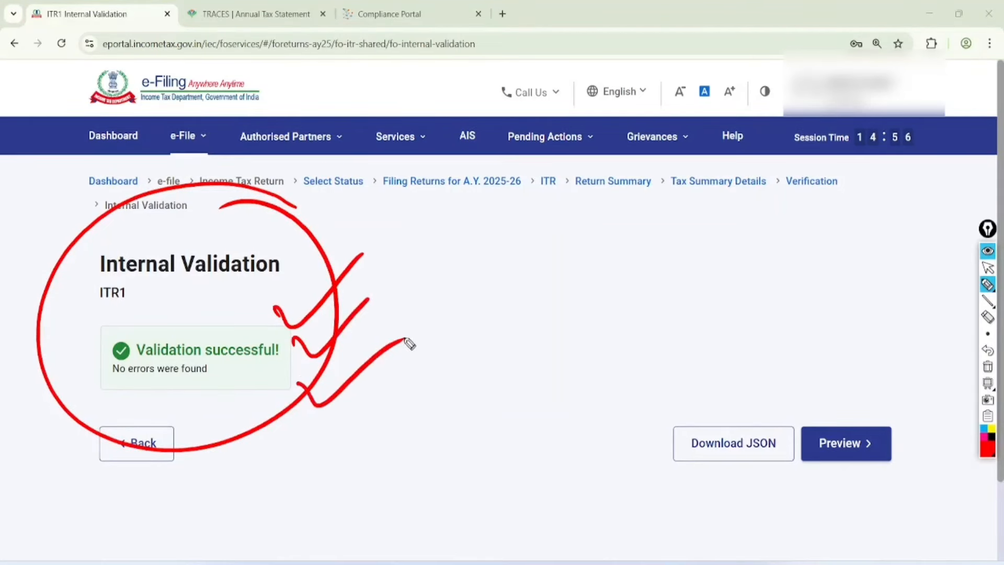
{"action": "mouse_move", "coordinate": [919, 390]}
{"action": "left_mouse_down"}
{"action": "mouse_move", "coordinate": [921, 482]}
{"action": "mouse_move", "coordinate": [858, 372]}
{"action": "left_mouse_up"}
{"action": "left_click", "coordinate": [988, 268]}
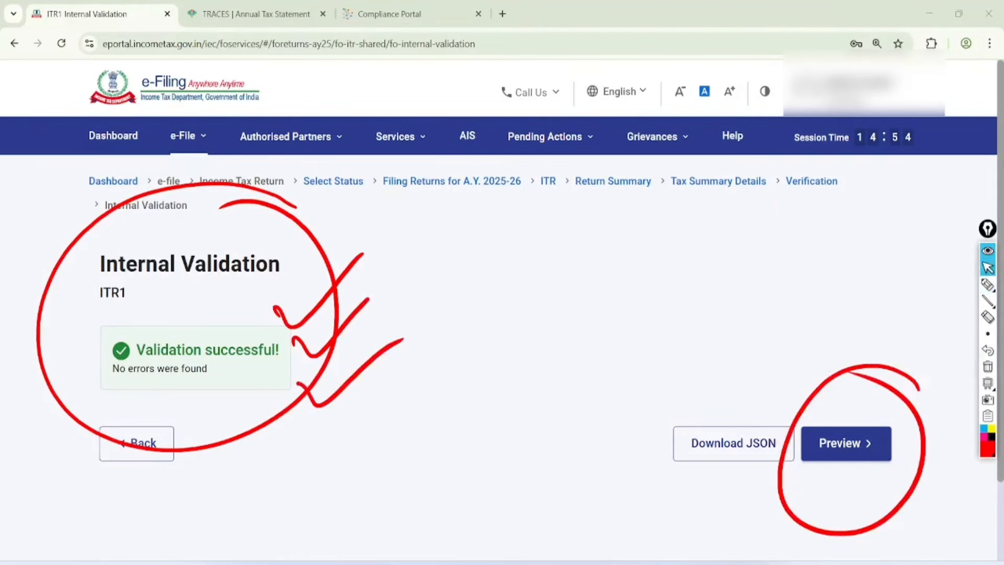
{"action": "left_click", "coordinate": [988, 366]}
Step: Preview the return, mark the successful upload-level validation, and proceed to verification
{"action": "left_click", "coordinate": [846, 443]}
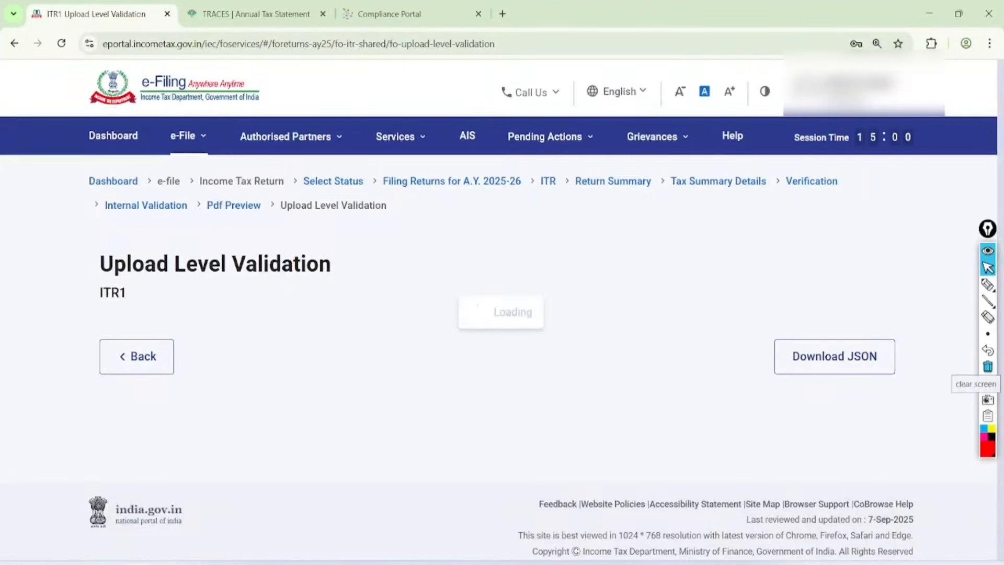
{"action": "left_click", "coordinate": [987, 284]}
{"action": "mouse_move", "coordinate": [322, 189]}
{"action": "left_mouse_down"}
{"action": "mouse_move", "coordinate": [286, 160]}
{"action": "mouse_move", "coordinate": [389, 342]}
{"action": "mouse_move", "coordinate": [254, 208]}
{"action": "left_mouse_up"}
{"action": "left_click_drag", "start_coordinate": [313, 291], "coordinate": [414, 253]}
{"action": "left_click_drag", "start_coordinate": [328, 327], "coordinate": [437, 282]}
{"action": "left_click_drag", "start_coordinate": [319, 377], "coordinate": [426, 354]}
{"action": "left_click", "coordinate": [988, 267]}
{"action": "left_click", "coordinate": [988, 367]}
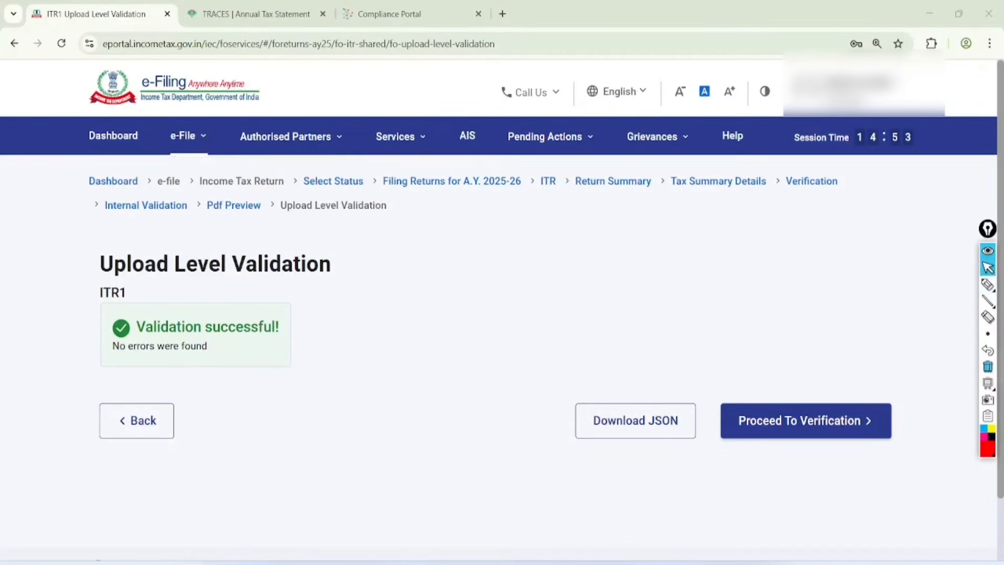
{"action": "left_click", "coordinate": [834, 418]}
{"action": "scroll", "coordinate": [502, 313], "scroll_direction": "down", "scroll_amount": 4}
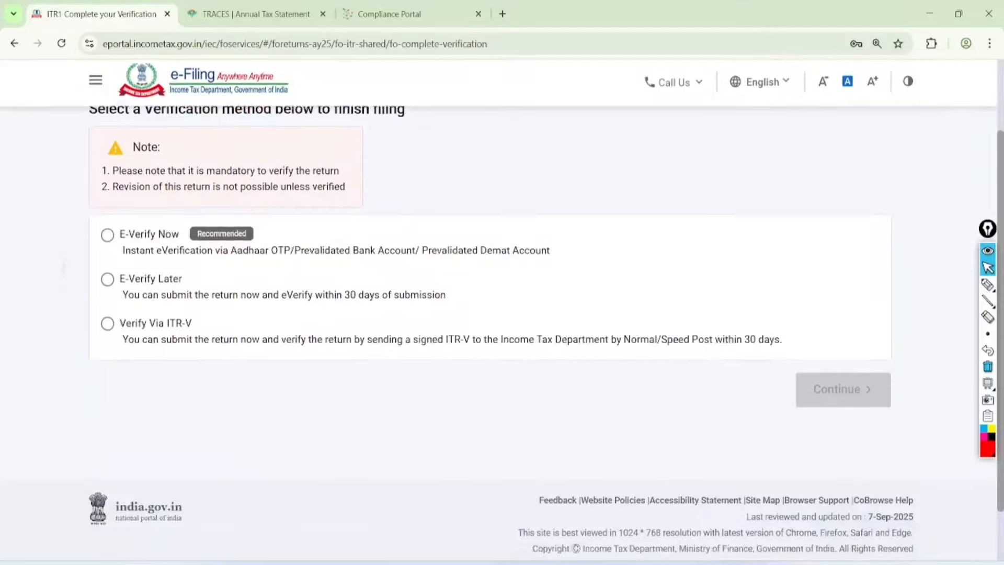
Step: Choose E-Verify Now, annotating the 30-day deadlines, and continue to the e-Verify page
{"action": "left_click", "coordinate": [107, 230]}
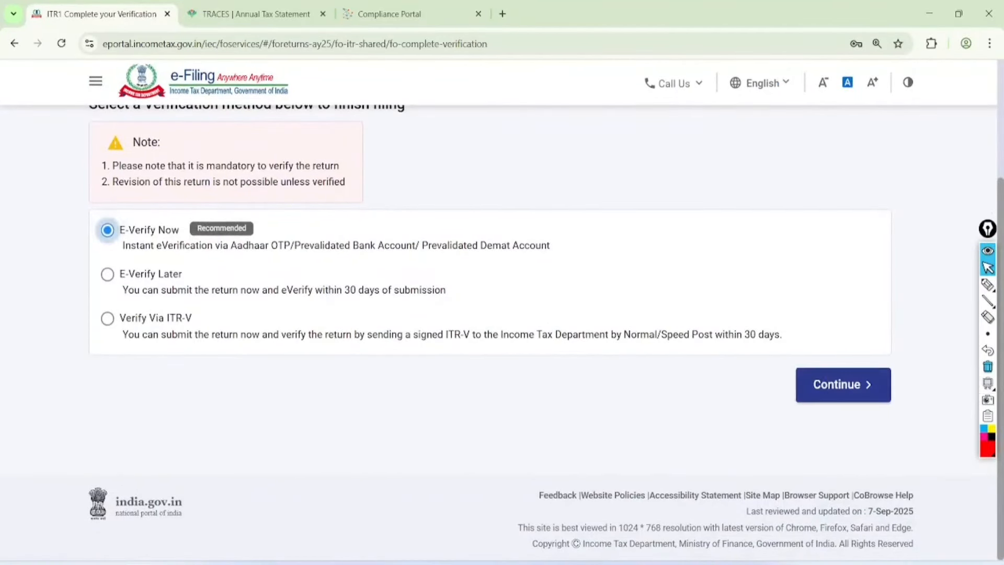
{"action": "left_click", "coordinate": [988, 285]}
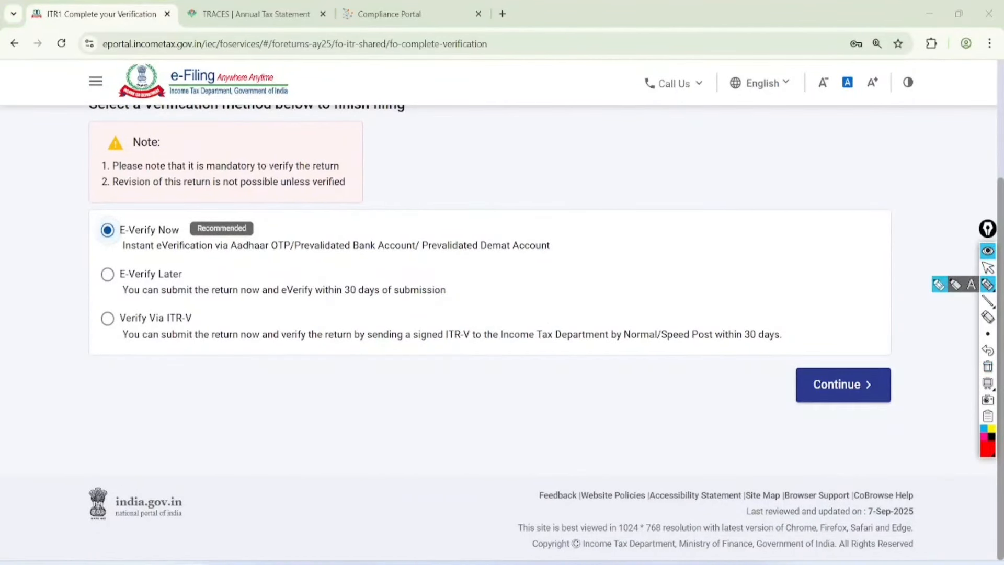
{"action": "mouse_move", "coordinate": [250, 226]}
{"action": "left_mouse_down"}
{"action": "mouse_move", "coordinate": [259, 230]}
{"action": "mouse_move", "coordinate": [349, 157]}
{"action": "left_mouse_up"}
{"action": "left_click_drag", "start_coordinate": [314, 309], "coordinate": [463, 297]}
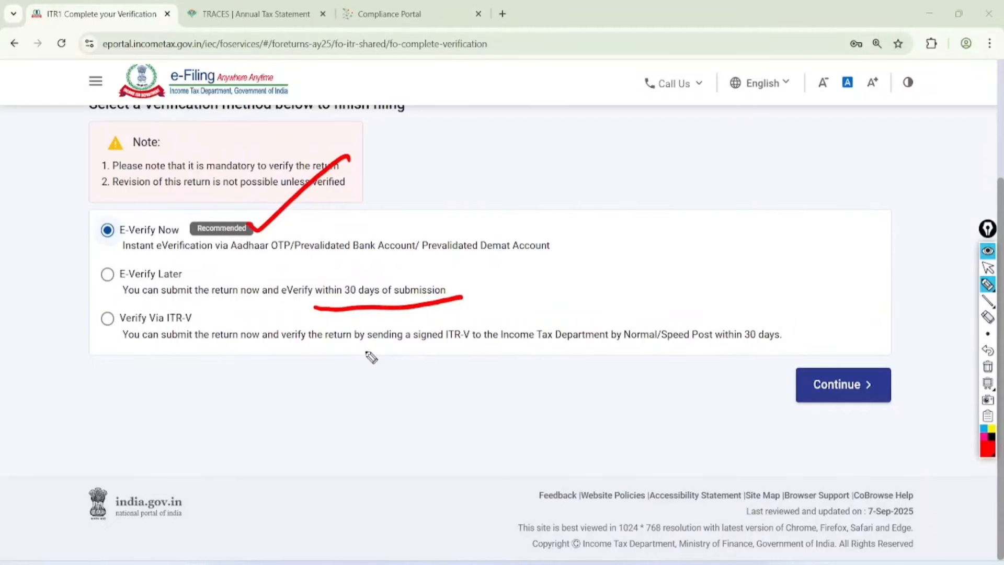
{"action": "mouse_move", "coordinate": [801, 312]}
{"action": "left_mouse_down"}
{"action": "mouse_move", "coordinate": [603, 381]}
{"action": "mouse_move", "coordinate": [776, 271]}
{"action": "left_mouse_up"}
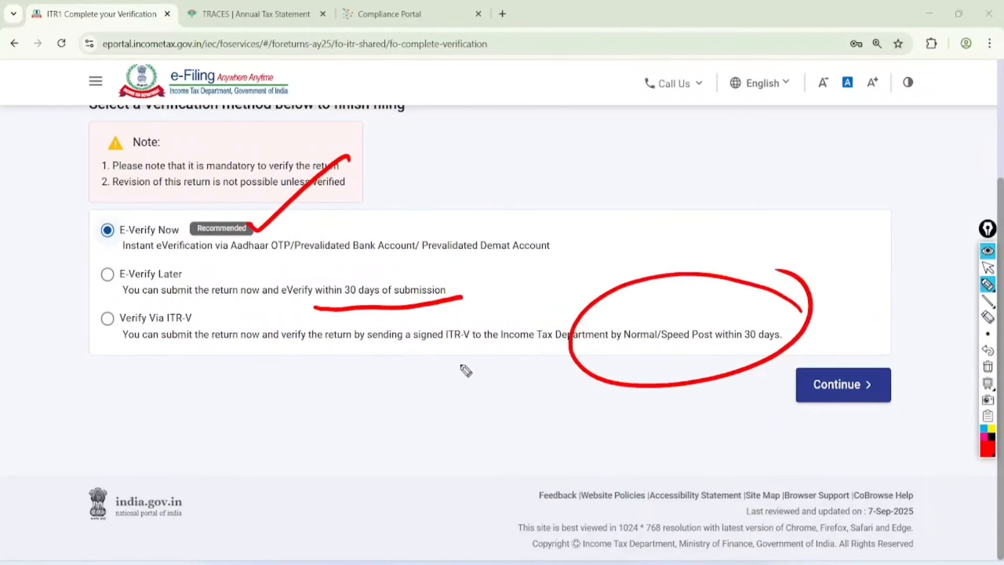
{"action": "left_click_drag", "start_coordinate": [361, 343], "coordinate": [461, 341]}
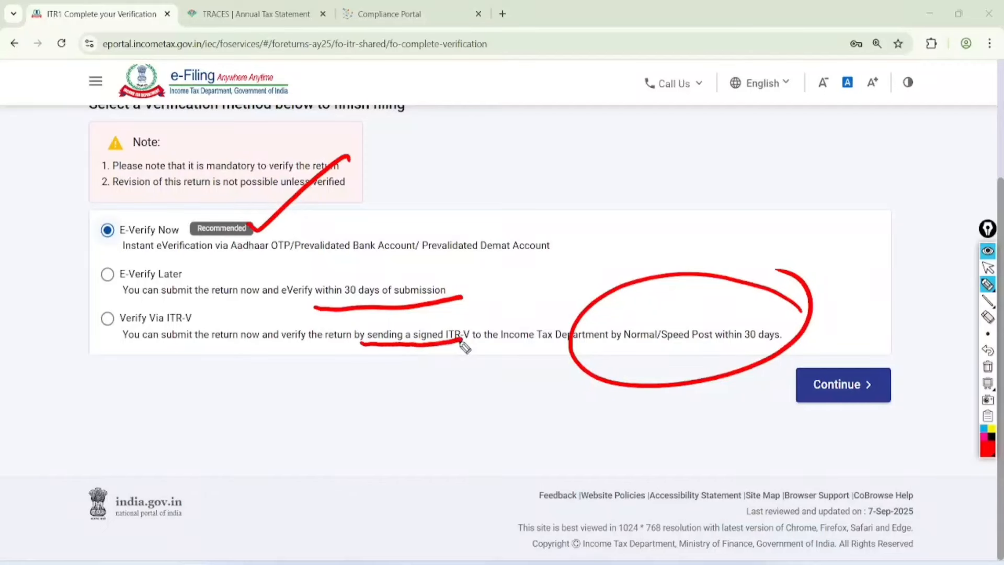
{"action": "left_click", "coordinate": [988, 267]}
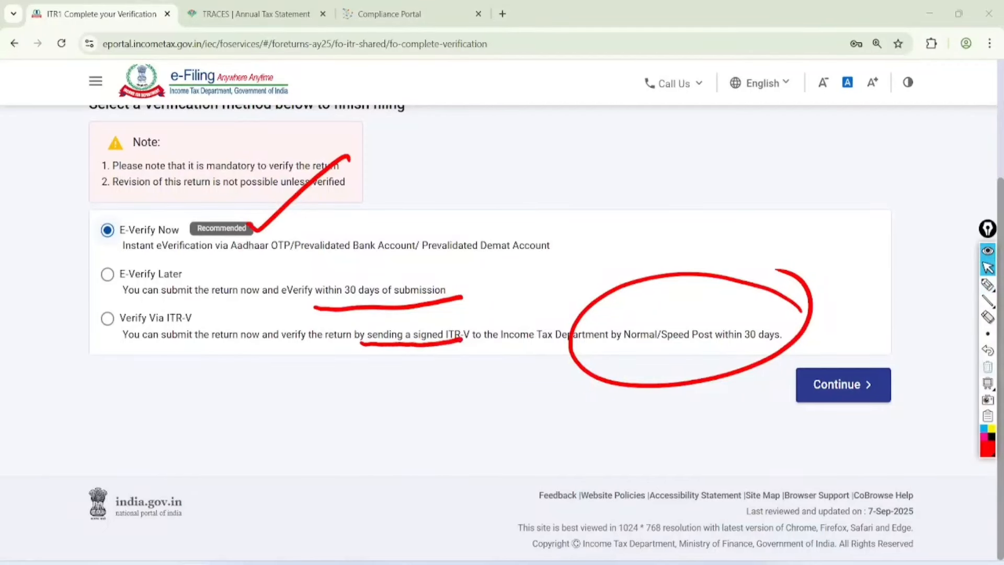
{"action": "left_click", "coordinate": [988, 366]}
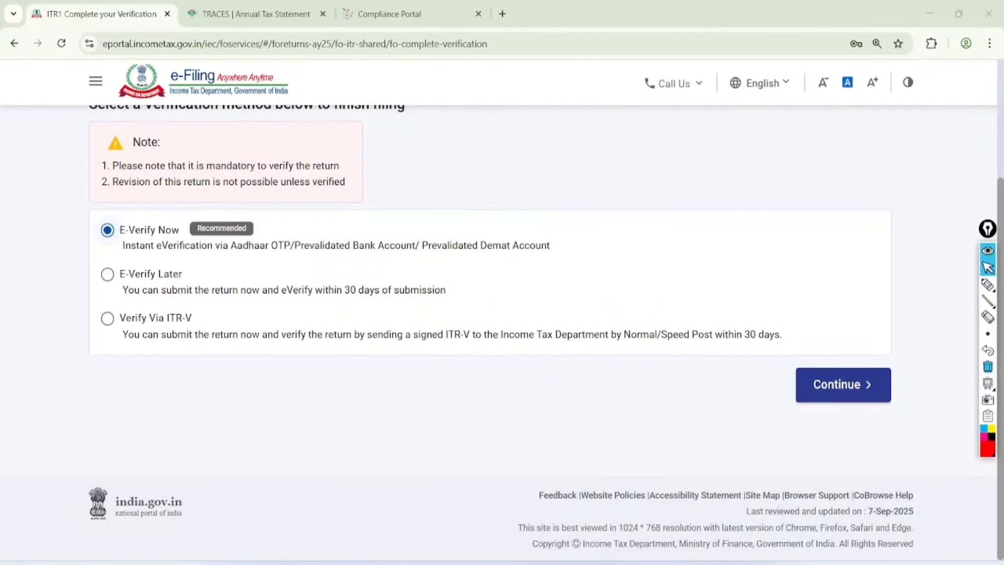
{"action": "left_click", "coordinate": [843, 385]}
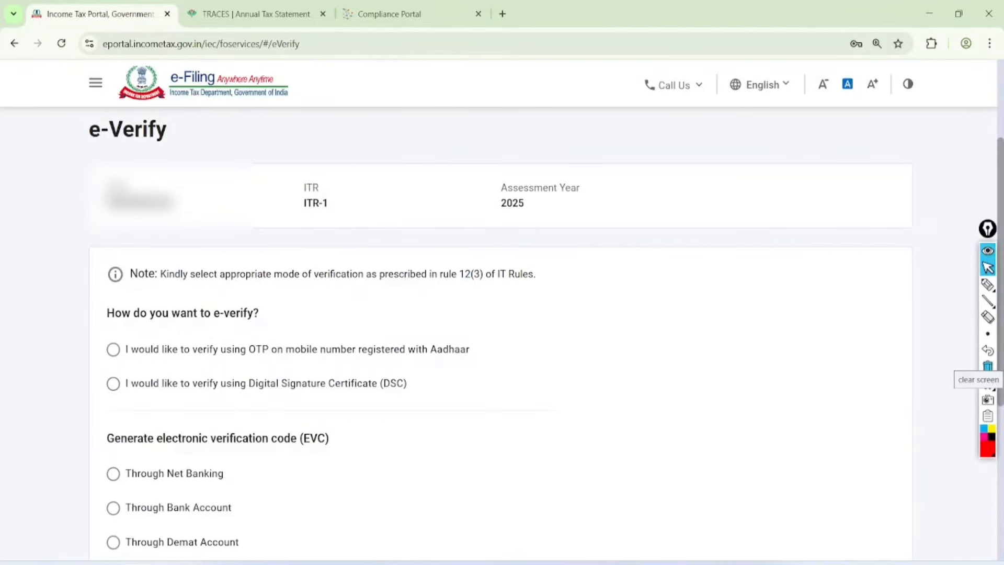
Step: Verify via Aadhaar OTP: give consent, enter the six-digit OTP and validate it
{"action": "left_click", "coordinate": [113, 349]}
{"action": "scroll", "coordinate": [502, 314], "scroll_direction": "down", "scroll_amount": 5}
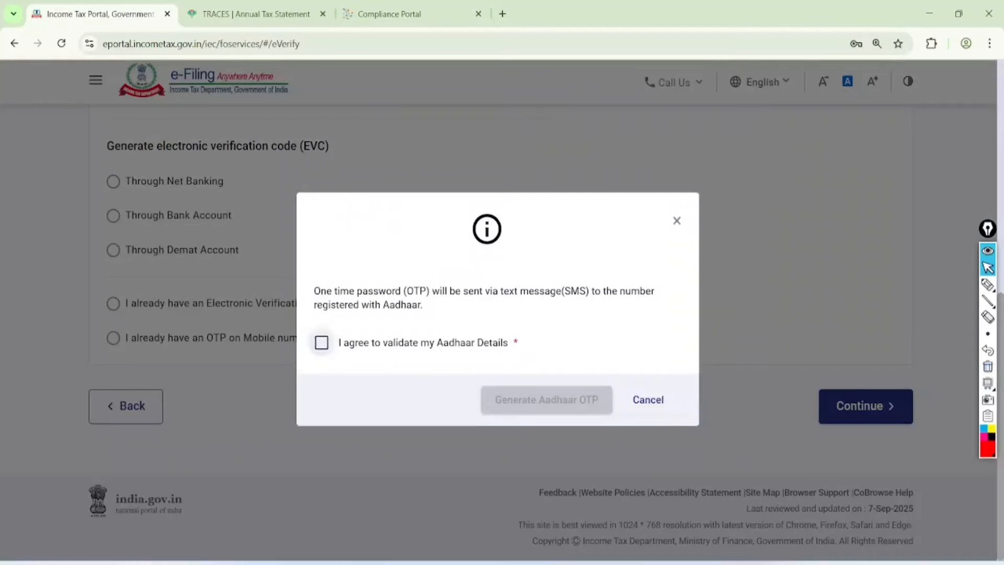
{"action": "left_click", "coordinate": [321, 342]}
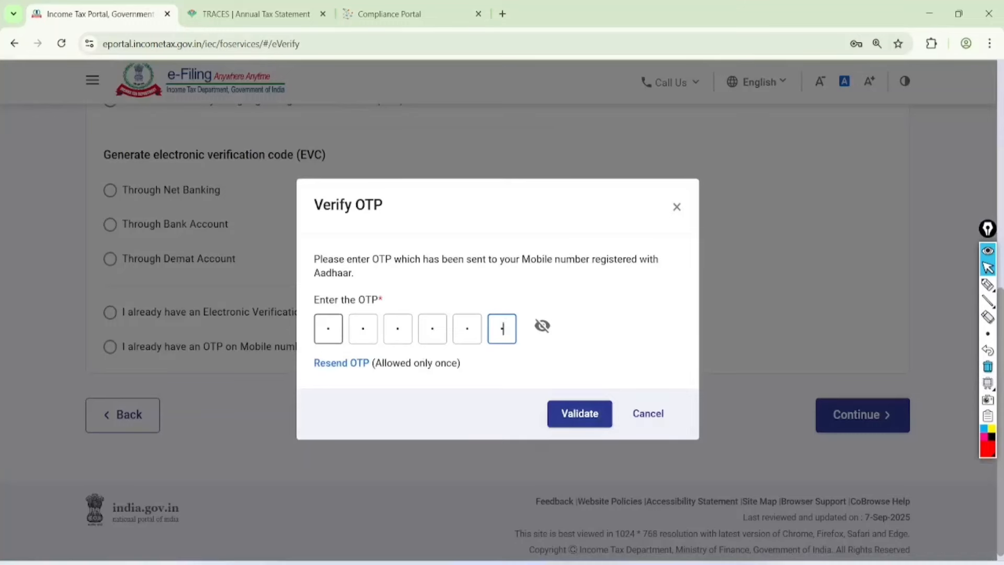
{"action": "left_click", "coordinate": [583, 413]}
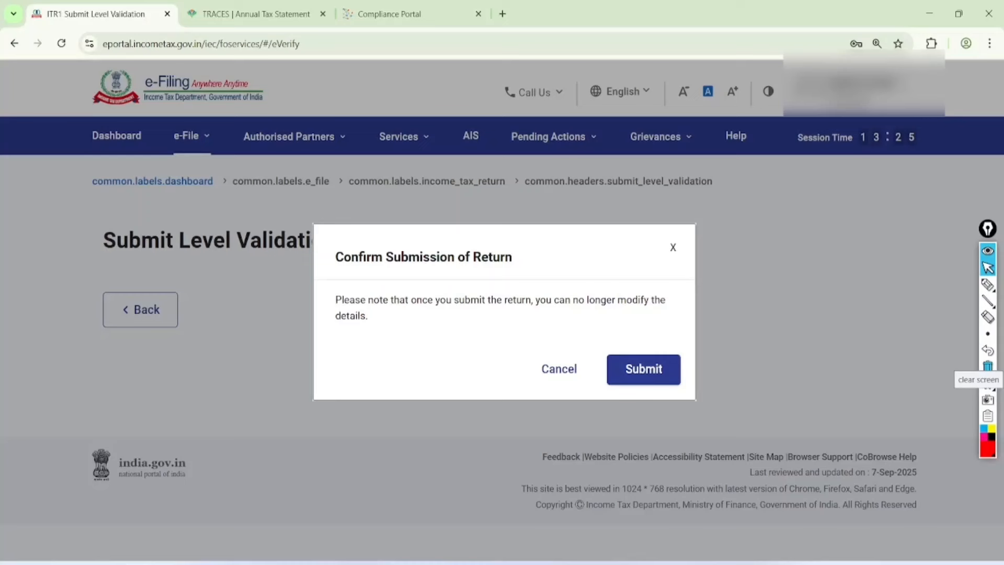
Step: Annotate the no-changes-after-submission warning, then confirm final submission of the return
{"action": "left_click", "coordinate": [988, 285]}
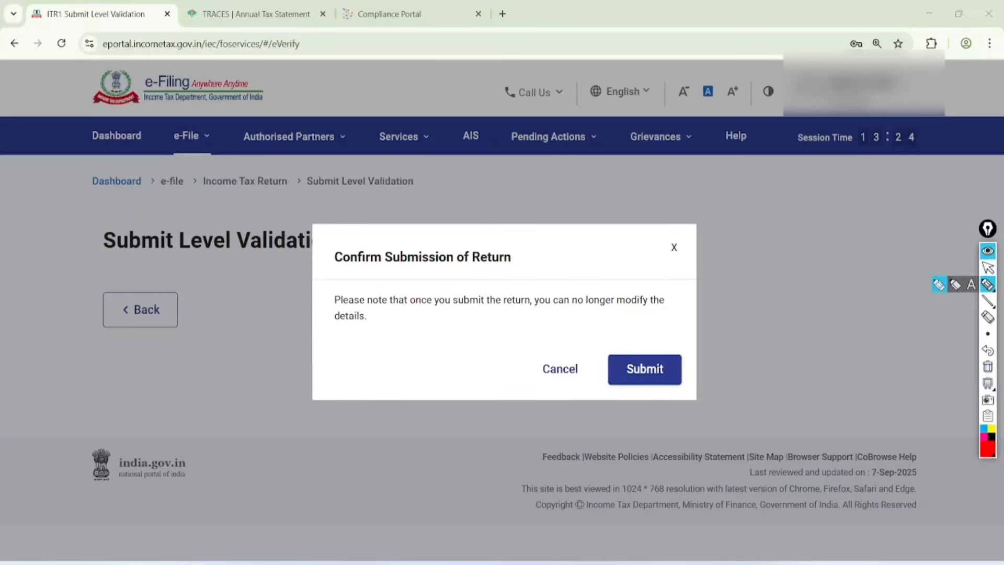
{"action": "left_click_drag", "start_coordinate": [388, 312], "coordinate": [631, 312]}
{"action": "left_click_drag", "start_coordinate": [331, 333], "coordinate": [382, 332]}
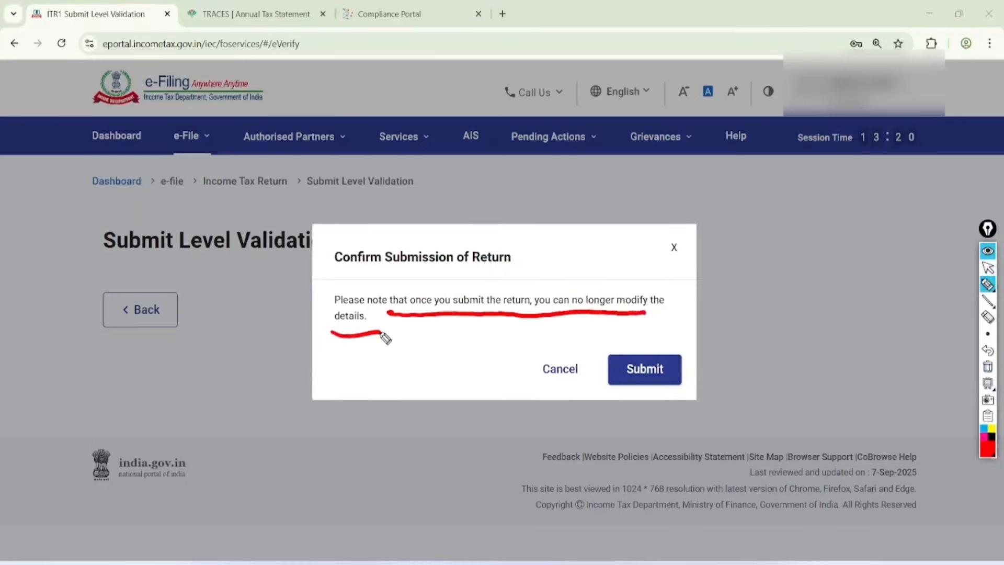
{"action": "mouse_move", "coordinate": [722, 185]}
{"action": "left_mouse_down"}
{"action": "mouse_move", "coordinate": [724, 240]}
{"action": "mouse_move", "coordinate": [843, 166]}
{"action": "left_mouse_up"}
{"action": "left_click_drag", "start_coordinate": [761, 233], "coordinate": [831, 195]}
{"action": "left_click_drag", "start_coordinate": [763, 256], "coordinate": [824, 216]}
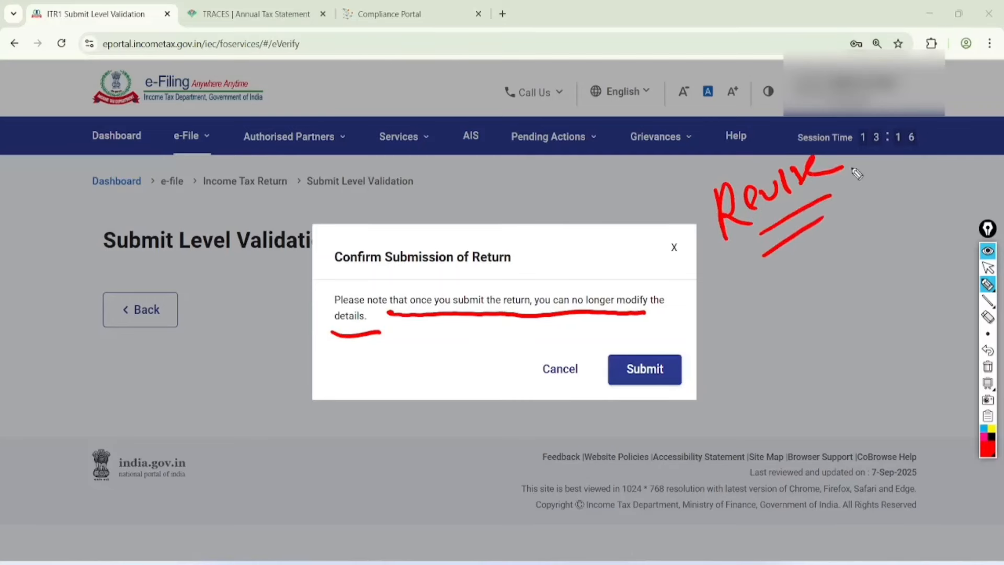
{"action": "left_click_drag", "start_coordinate": [867, 149], "coordinate": [831, 110]}
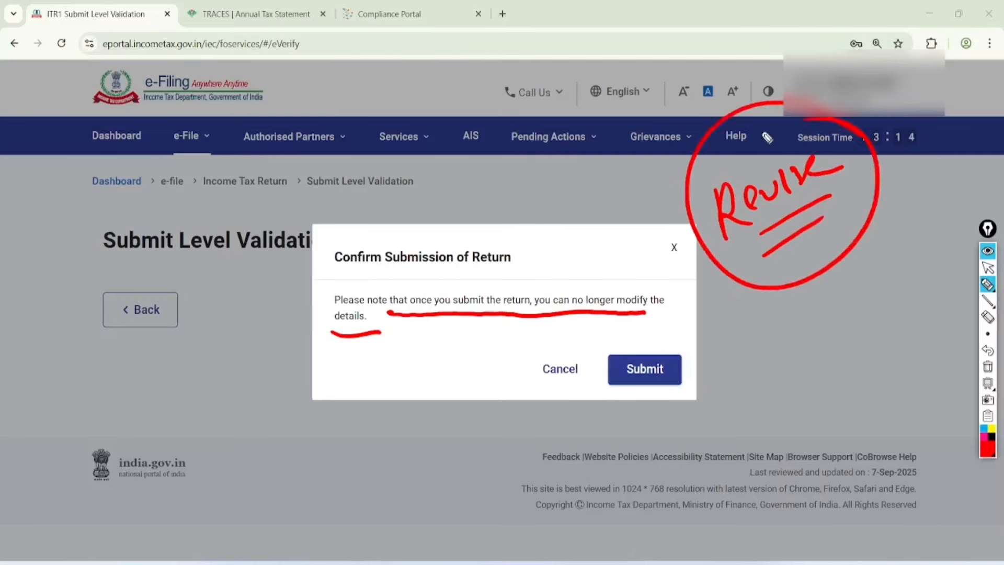
{"action": "mouse_move", "coordinate": [687, 340]}
{"action": "left_mouse_down"}
{"action": "mouse_move", "coordinate": [644, 333]}
{"action": "mouse_move", "coordinate": [668, 333]}
{"action": "left_mouse_up"}
{"action": "left_click", "coordinate": [988, 267]}
{"action": "left_click", "coordinate": [988, 367]}
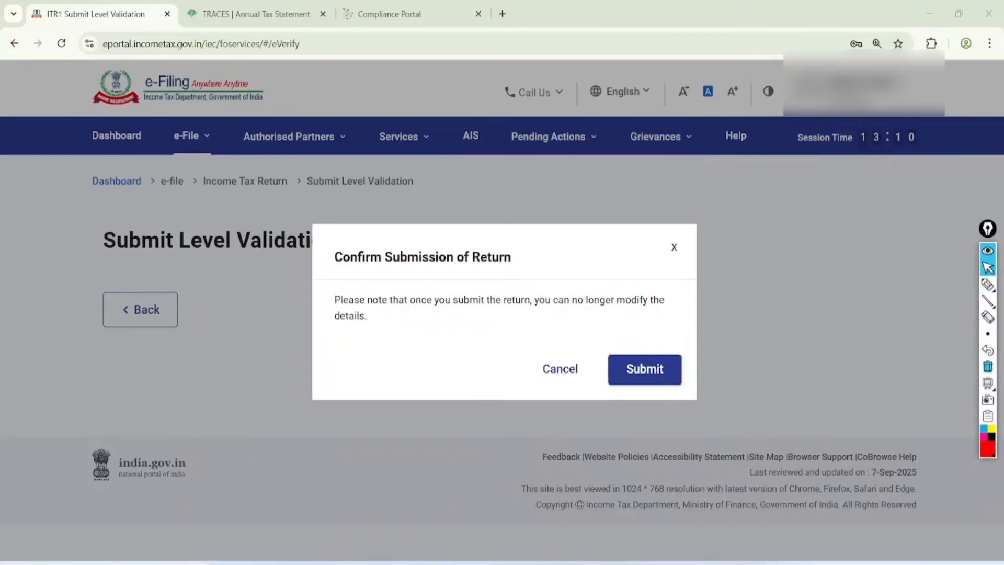
{"action": "left_click", "coordinate": [645, 369]}
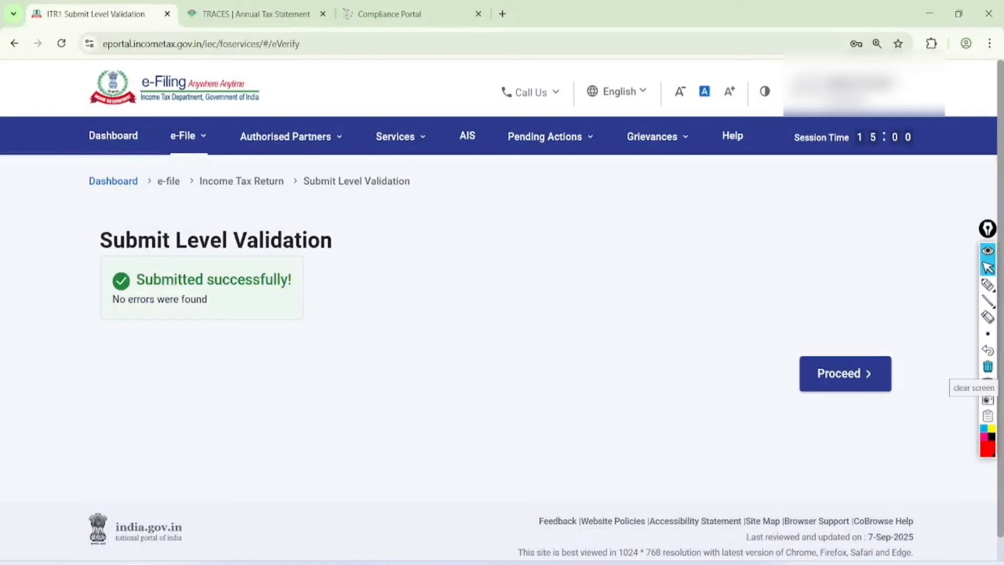
Step: Mark the Submitted successfully message and proceed to the filing confirmation
{"action": "left_click", "coordinate": [988, 285]}
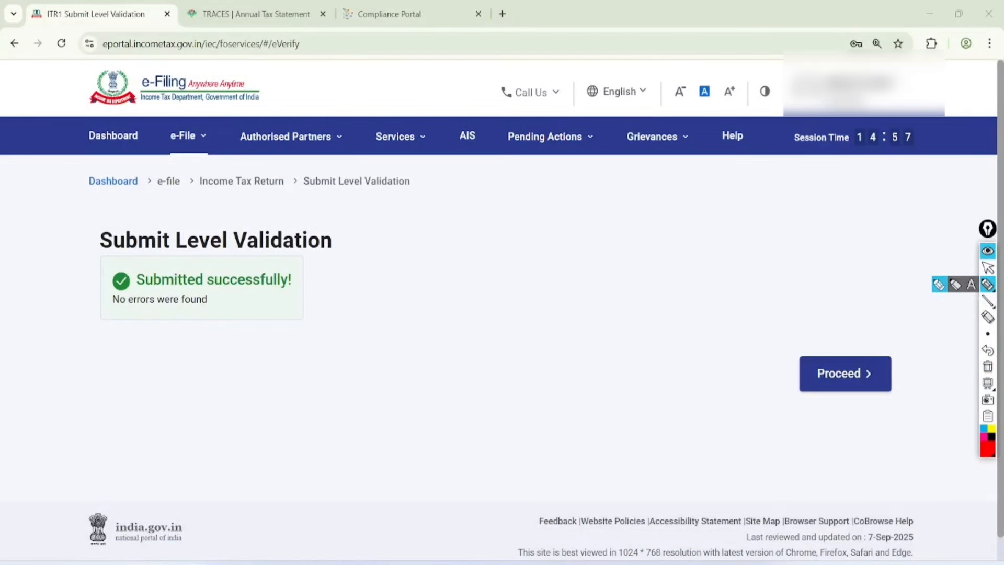
{"action": "mouse_move", "coordinate": [333, 207]}
{"action": "left_mouse_down"}
{"action": "mouse_move", "coordinate": [63, 299]}
{"action": "mouse_move", "coordinate": [340, 202]}
{"action": "mouse_move", "coordinate": [282, 191]}
{"action": "left_mouse_up"}
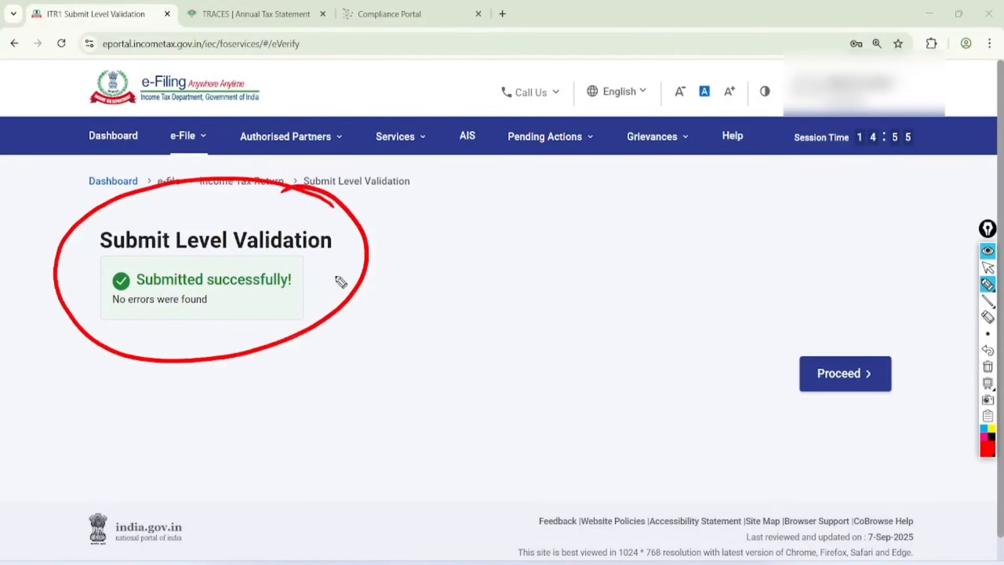
{"action": "left_click_drag", "start_coordinate": [313, 255], "coordinate": [396, 225]}
{"action": "mouse_move", "coordinate": [319, 285]}
{"action": "left_mouse_down"}
{"action": "mouse_move", "coordinate": [359, 291]}
{"action": "mouse_move", "coordinate": [397, 254]}
{"action": "left_mouse_up"}
{"action": "left_click_drag", "start_coordinate": [324, 314], "coordinate": [437, 286]}
{"action": "mouse_move", "coordinate": [899, 343]}
{"action": "left_mouse_down"}
{"action": "mouse_move", "coordinate": [843, 341]}
{"action": "mouse_move", "coordinate": [825, 280]}
{"action": "left_mouse_up"}
{"action": "left_click", "coordinate": [988, 267]}
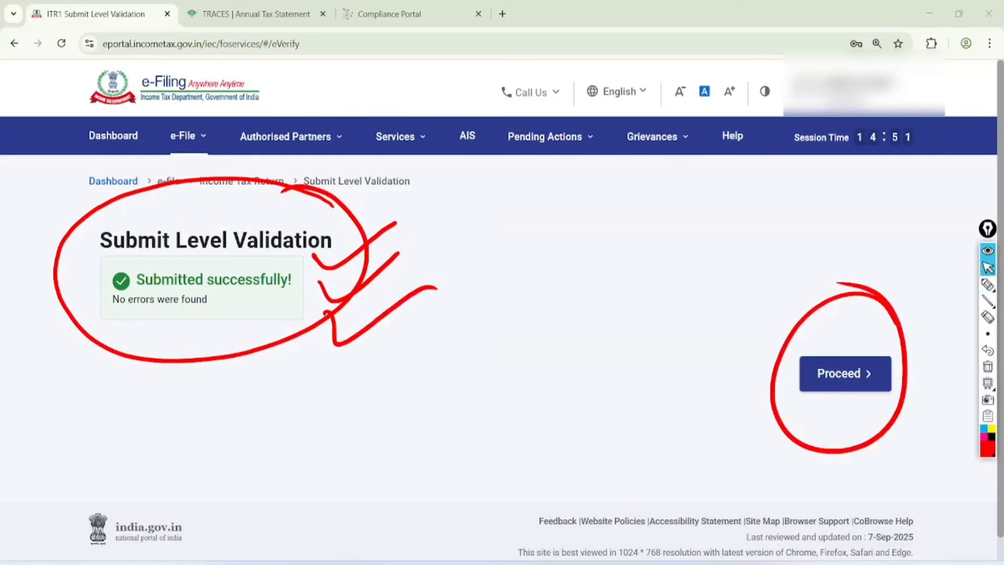
{"action": "left_click", "coordinate": [988, 366]}
{"action": "left_click", "coordinate": [846, 373]}
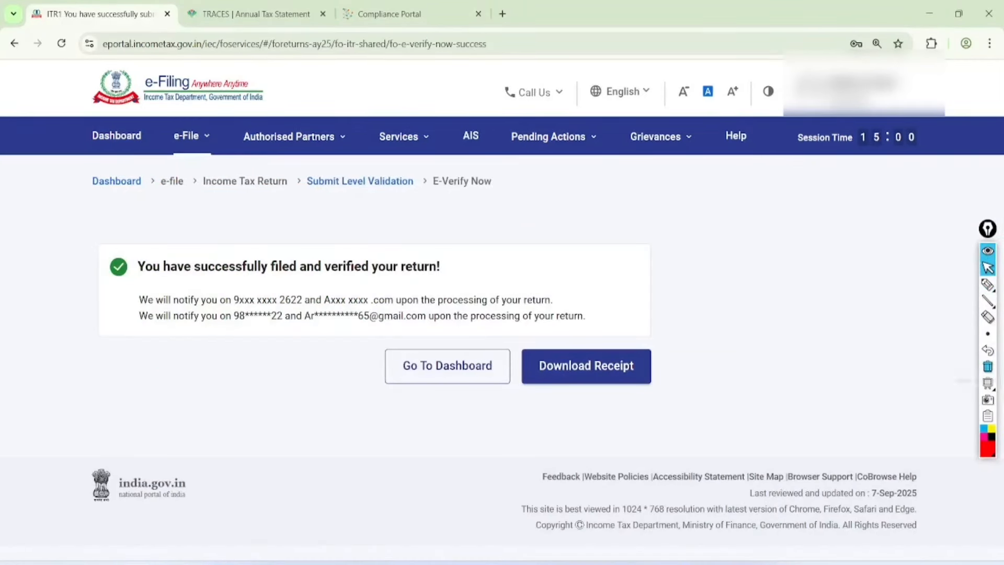
Step: Mark up the filed-and-verified success message with circles, check marks and underlines
{"action": "left_click", "coordinate": [988, 285]}
{"action": "mouse_move", "coordinate": [120, 280]}
{"action": "left_mouse_down"}
{"action": "mouse_move", "coordinate": [458, 276]}
{"action": "mouse_move", "coordinate": [233, 230]}
{"action": "mouse_move", "coordinate": [140, 287]}
{"action": "left_mouse_up"}
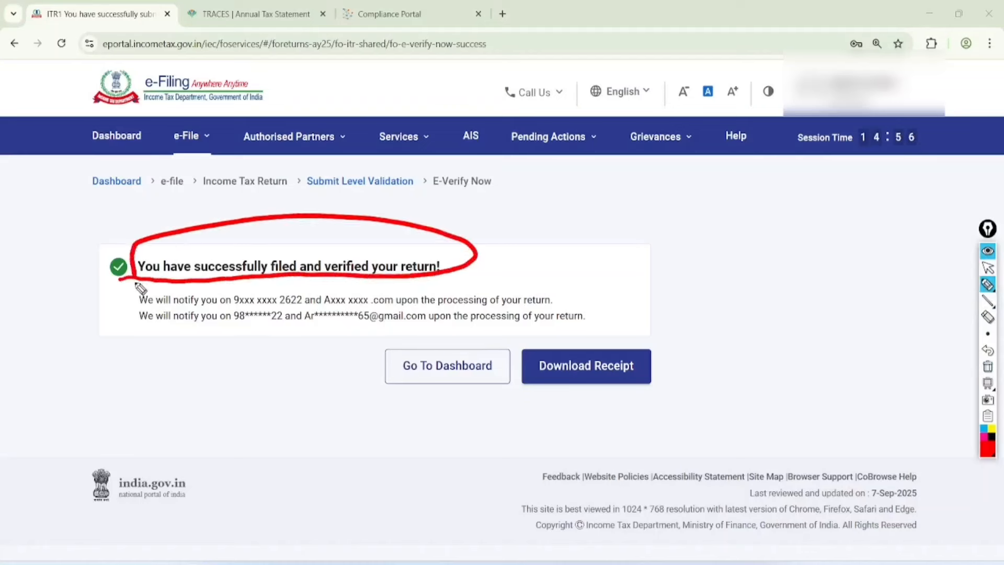
{"action": "left_click_drag", "start_coordinate": [477, 235], "coordinate": [604, 155]}
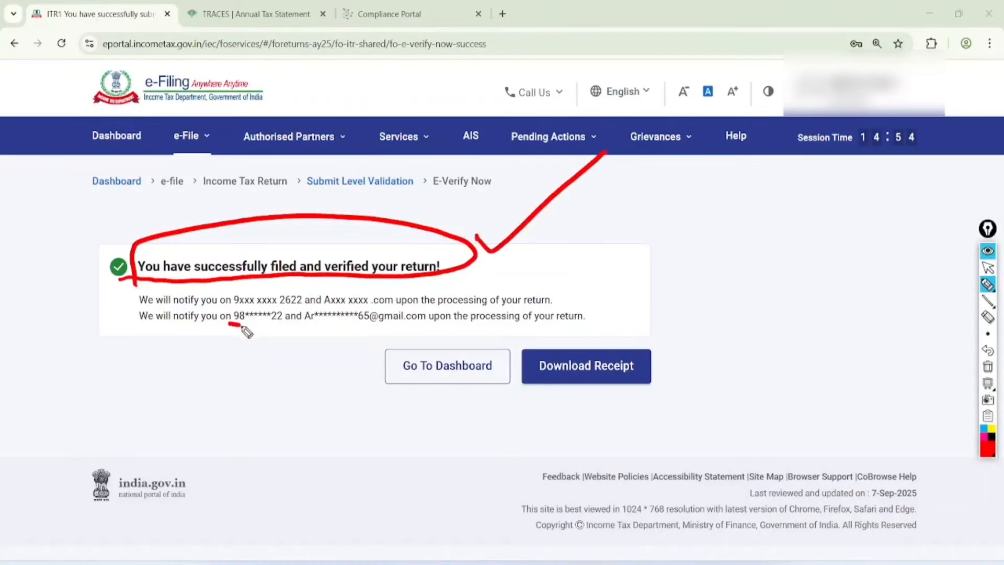
{"action": "left_click_drag", "start_coordinate": [242, 326], "coordinate": [367, 321]}
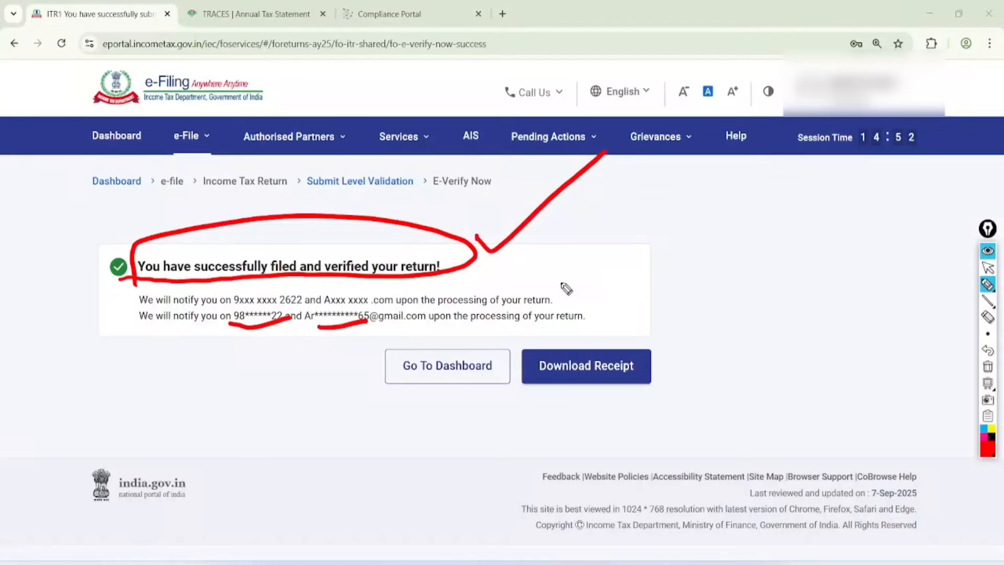
{"action": "left_click_drag", "start_coordinate": [555, 283], "coordinate": [643, 233]}
{"action": "left_click_drag", "start_coordinate": [392, 330], "coordinate": [611, 315]}
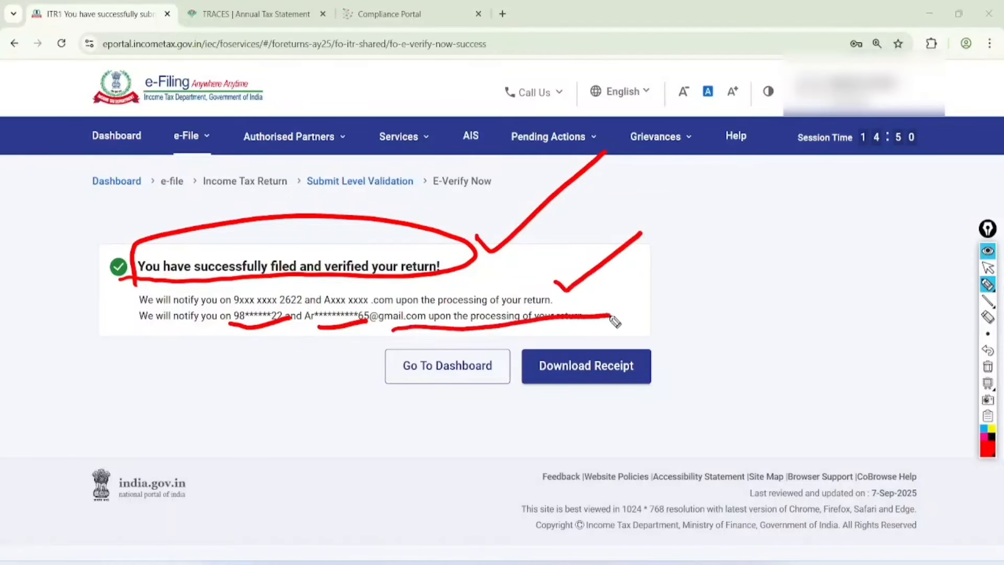
{"action": "mouse_move", "coordinate": [675, 348]}
{"action": "left_mouse_down"}
{"action": "mouse_move", "coordinate": [656, 329]}
{"action": "mouse_move", "coordinate": [685, 366]}
{"action": "mouse_move", "coordinate": [687, 354]}
{"action": "left_mouse_up"}
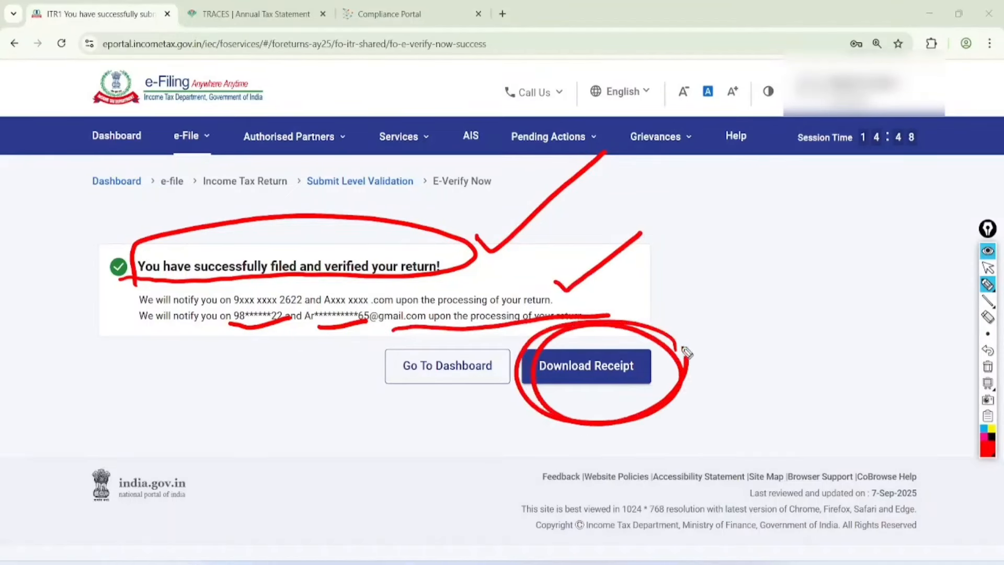
Step: Clear the screen annotations, download the filing receipt, and open the acknowledgement PDF
{"action": "left_click", "coordinate": [988, 268]}
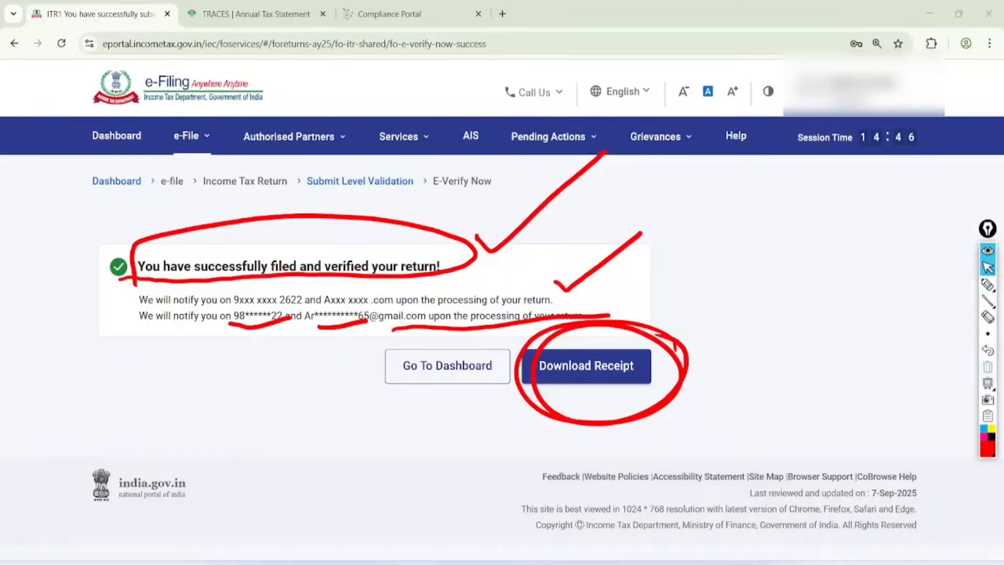
{"action": "left_click", "coordinate": [988, 366]}
{"action": "left_click", "coordinate": [586, 366]}
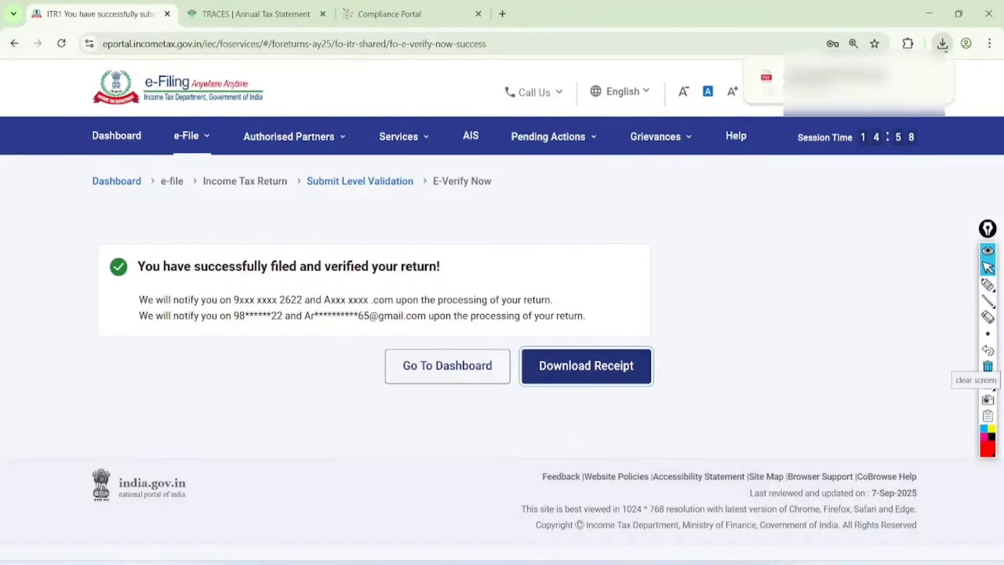
{"action": "left_click", "coordinate": [842, 78]}
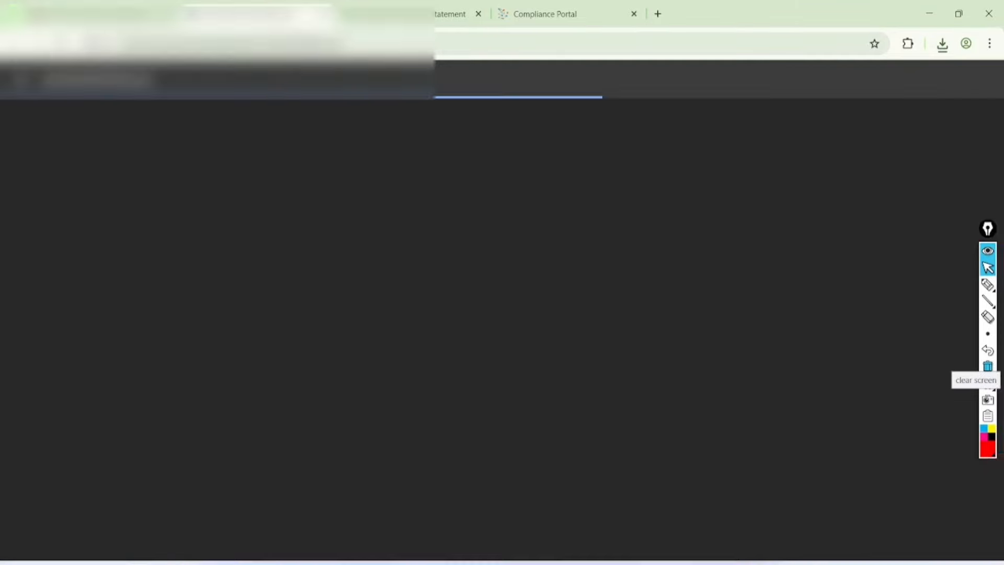
Step: Circle the 11,250 taxes paid and refundable amounts and handwrite a contact phone number
{"action": "scroll", "coordinate": [497, 324], "scroll_direction": "up", "scroll_amount": 3, "text": "ctrl"}
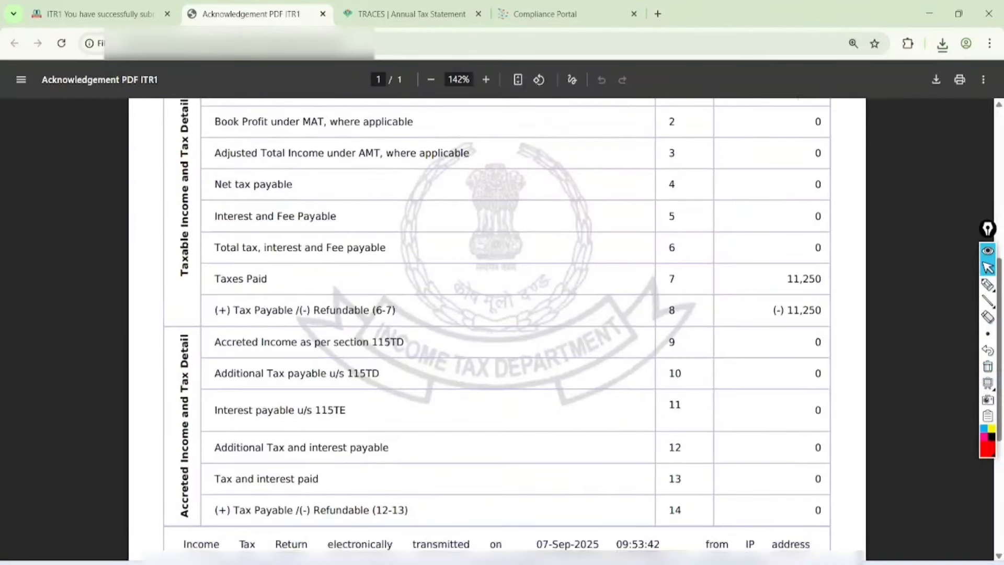
{"action": "left_click", "coordinate": [988, 285]}
{"action": "mouse_move", "coordinate": [875, 244]}
{"action": "left_mouse_down"}
{"action": "mouse_move", "coordinate": [889, 324]}
{"action": "mouse_move", "coordinate": [884, 245]}
{"action": "mouse_move", "coordinate": [889, 293]}
{"action": "left_mouse_up"}
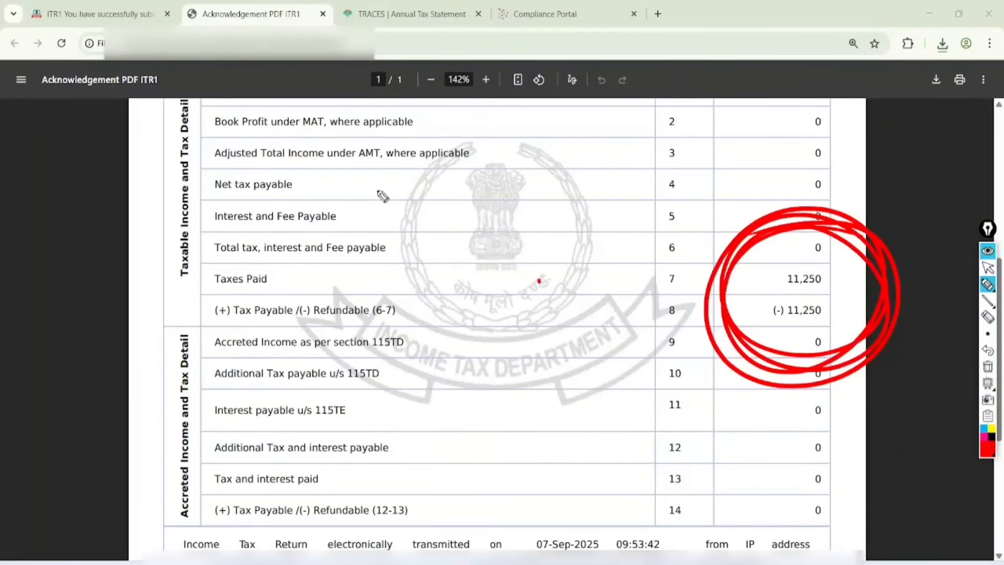
{"action": "left_click_drag", "start_coordinate": [382, 195], "coordinate": [410, 173]}
{"action": "mouse_move", "coordinate": [440, 135]}
{"action": "left_mouse_down"}
{"action": "mouse_move", "coordinate": [459, 161]}
{"action": "mouse_move", "coordinate": [471, 125]}
{"action": "mouse_move", "coordinate": [408, 238]}
{"action": "mouse_move", "coordinate": [479, 170]}
{"action": "left_mouse_up"}
{"action": "mouse_move", "coordinate": [502, 90]}
{"action": "left_mouse_down"}
{"action": "mouse_move", "coordinate": [335, 293]}
{"action": "mouse_move", "coordinate": [518, 131]}
{"action": "left_mouse_up"}
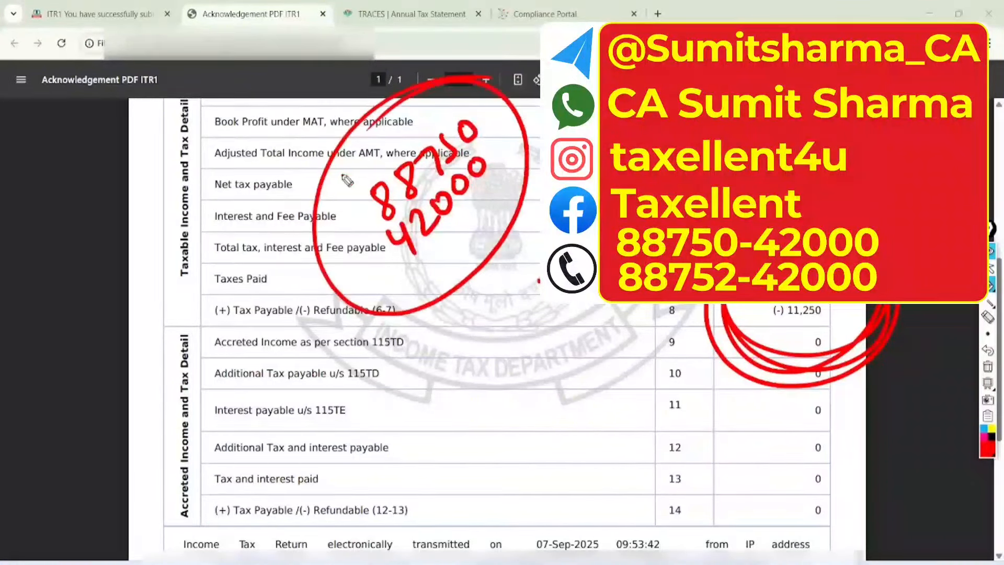
Step: Handwrite like and subscribe requests on the acknowledgement
{"action": "mouse_move", "coordinate": [413, 349]}
{"action": "left_mouse_down"}
{"action": "mouse_move", "coordinate": [431, 366]}
{"action": "mouse_move", "coordinate": [460, 360]}
{"action": "mouse_move", "coordinate": [509, 314]}
{"action": "left_mouse_up"}
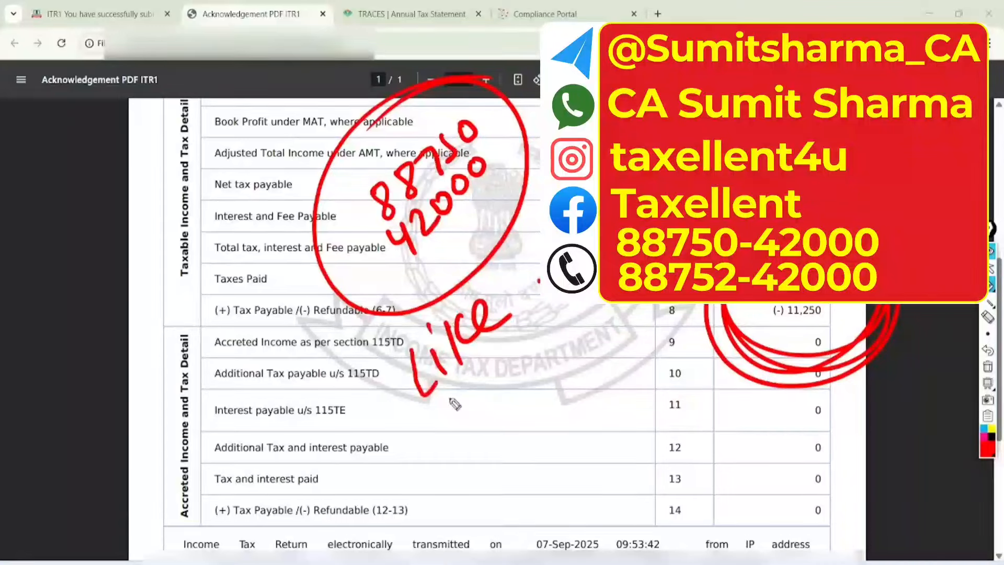
{"action": "mouse_move", "coordinate": [437, 384]}
{"action": "left_mouse_down"}
{"action": "mouse_move", "coordinate": [468, 418]}
{"action": "mouse_move", "coordinate": [484, 400]}
{"action": "left_mouse_up"}
{"action": "left_click", "coordinate": [507, 346]}
{"action": "mouse_move", "coordinate": [484, 357]}
{"action": "left_mouse_down"}
{"action": "mouse_move", "coordinate": [491, 378]}
{"action": "mouse_move", "coordinate": [474, 424]}
{"action": "left_mouse_up"}
{"action": "left_click_drag", "start_coordinate": [510, 397], "coordinate": [482, 438]}
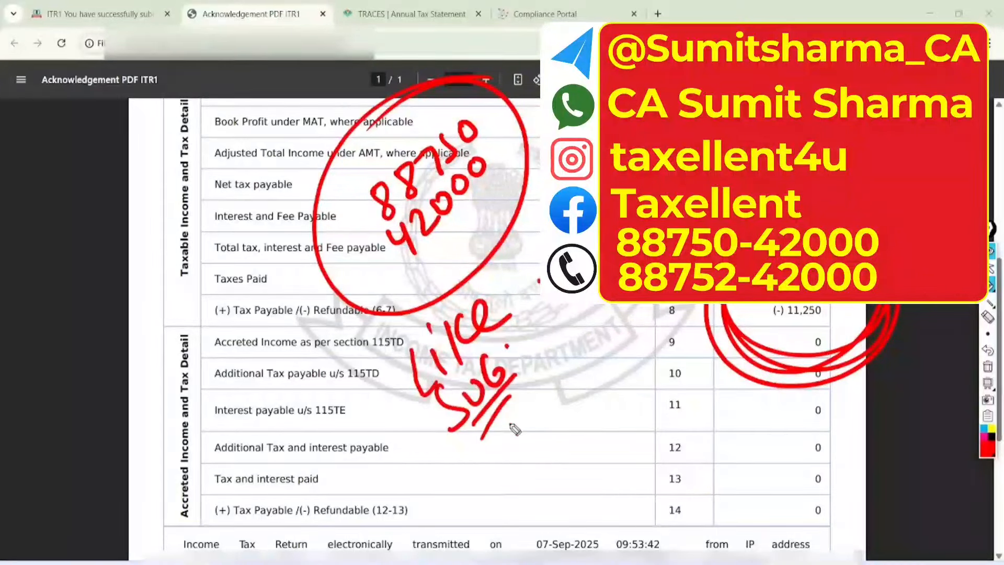
Step: Handwrite and circle a request to comment in the PDF margin
{"action": "left_click_drag", "start_coordinate": [120, 230], "coordinate": [144, 293]}
{"action": "left_click_drag", "start_coordinate": [157, 237], "coordinate": [155, 240]}
{"action": "left_click_drag", "start_coordinate": [168, 264], "coordinate": [261, 127]}
{"action": "left_click_drag", "start_coordinate": [190, 258], "coordinate": [282, 162]}
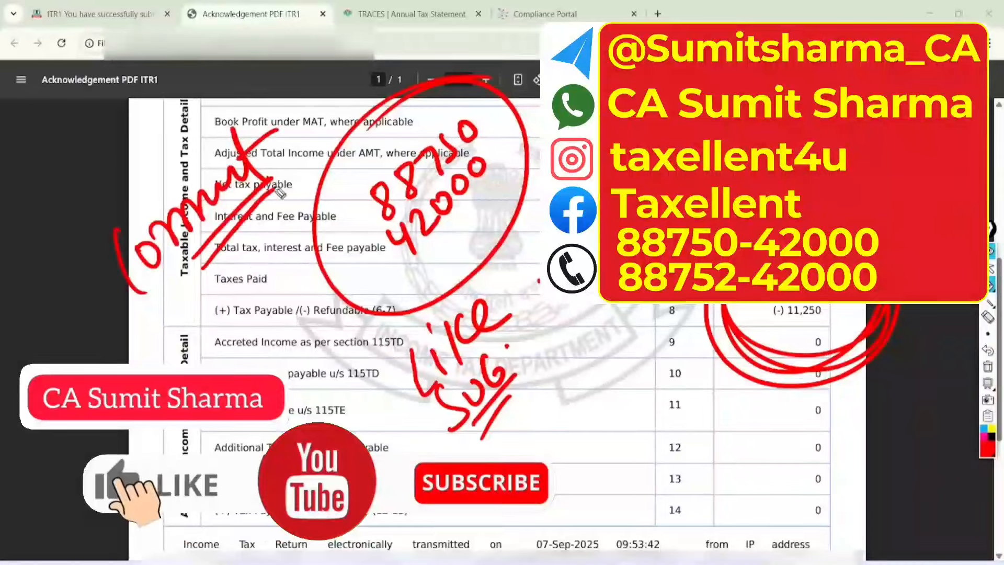
{"action": "left_click_drag", "start_coordinate": [259, 83], "coordinate": [160, 142]}
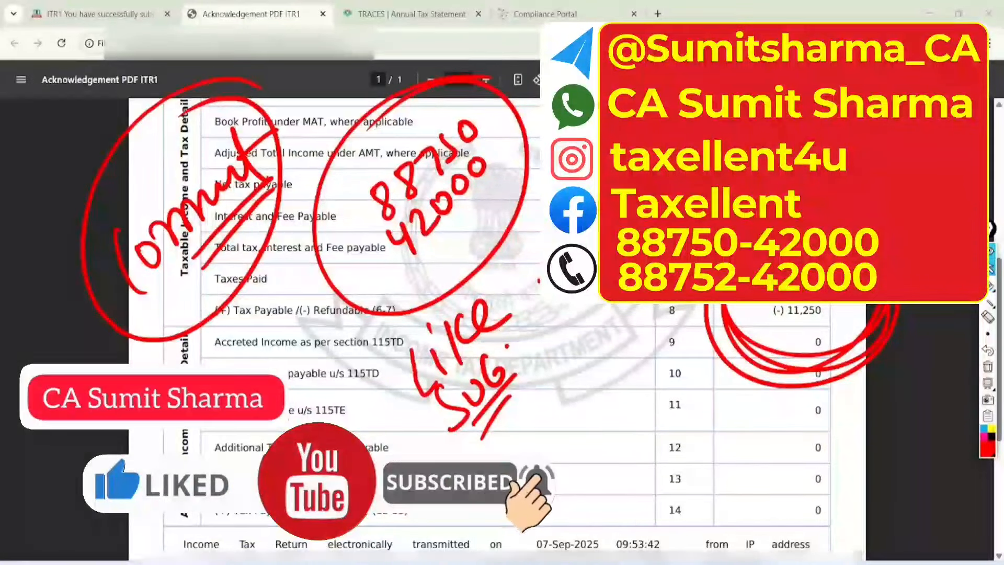